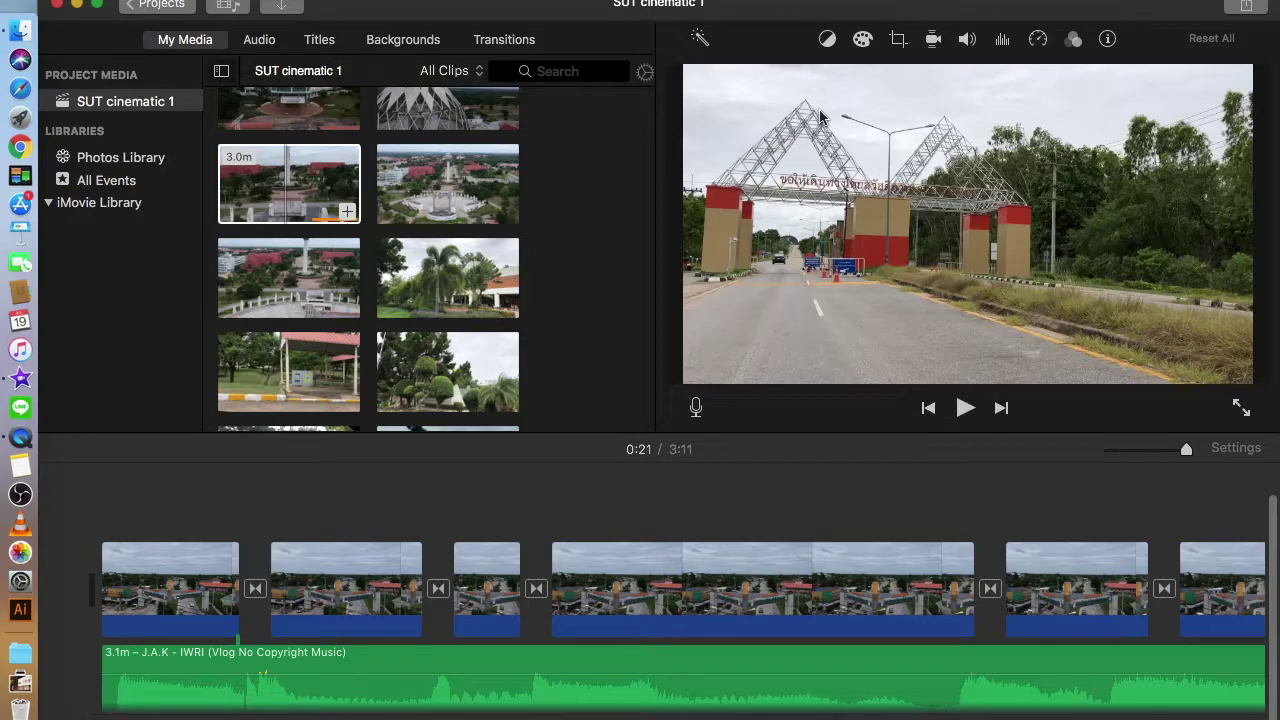
# Step: Play the project full screen from its beginning up to the aerial tower and amphitheatre shot, and return to the editor
pyautogui.click(1240, 410)
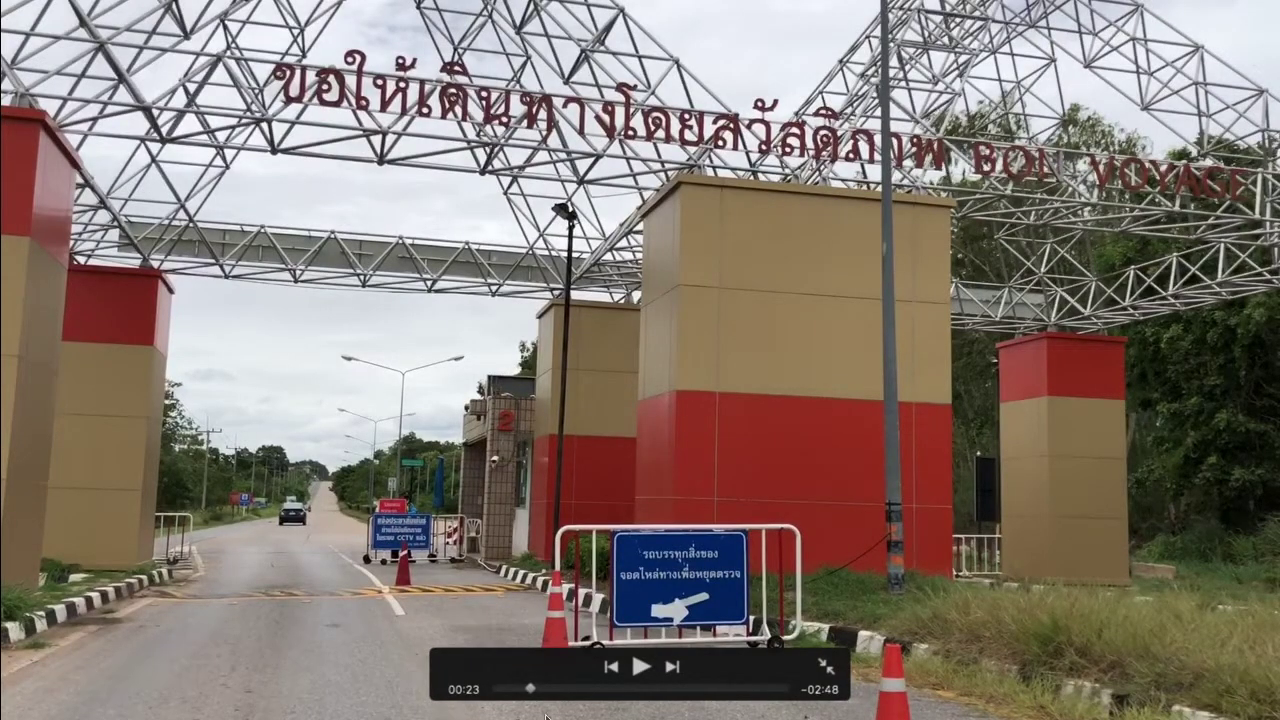
pyautogui.moveTo(530, 688); pyautogui.dragTo(429, 686)
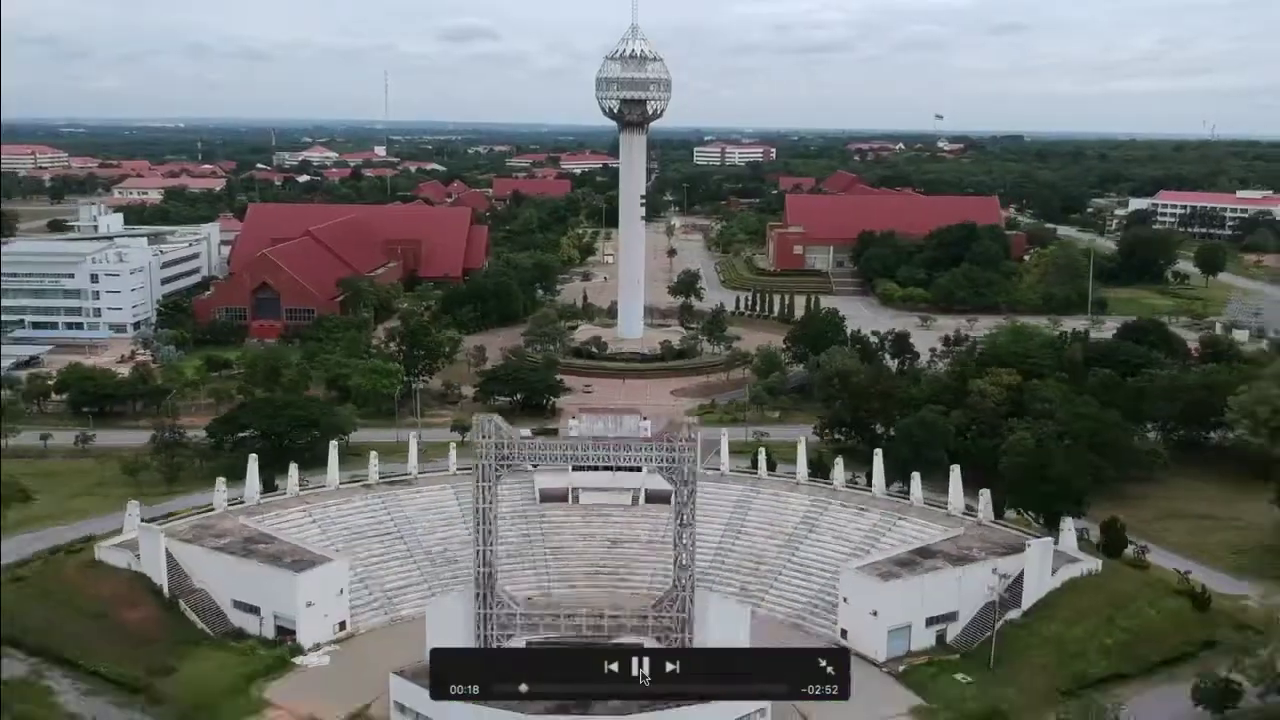
pyautogui.click(640, 676)
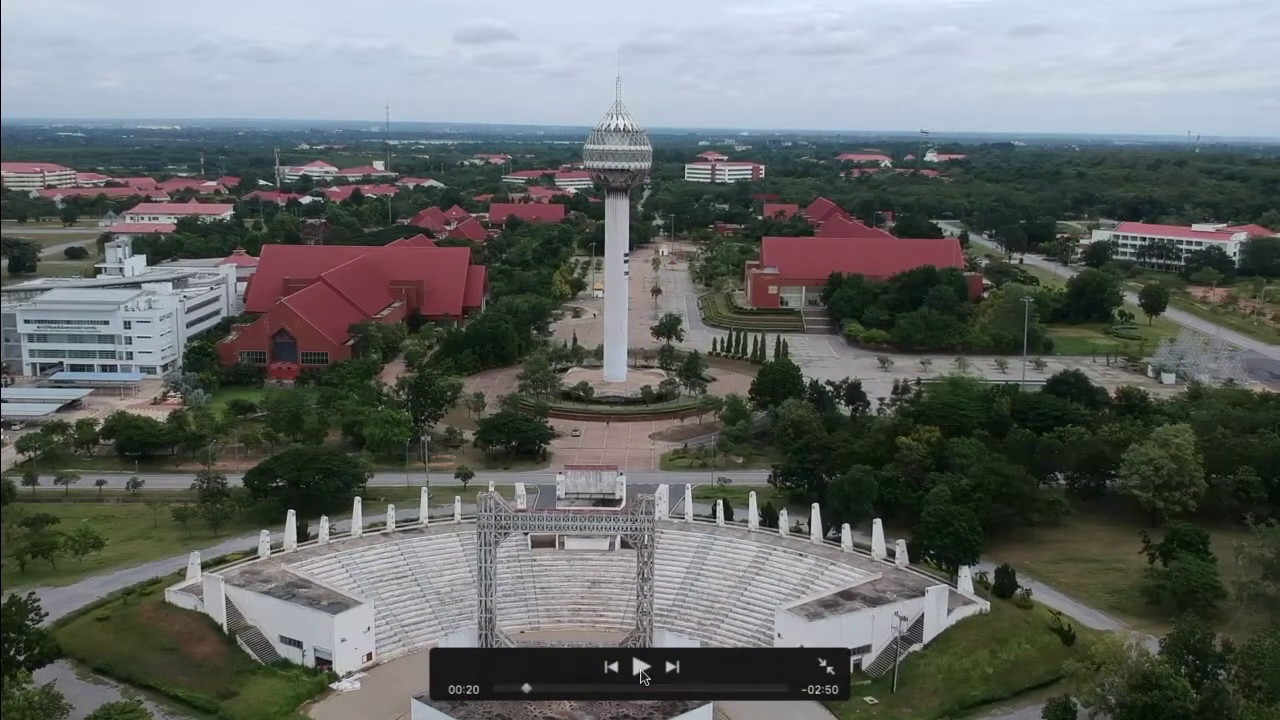
pyautogui.press('Escape')
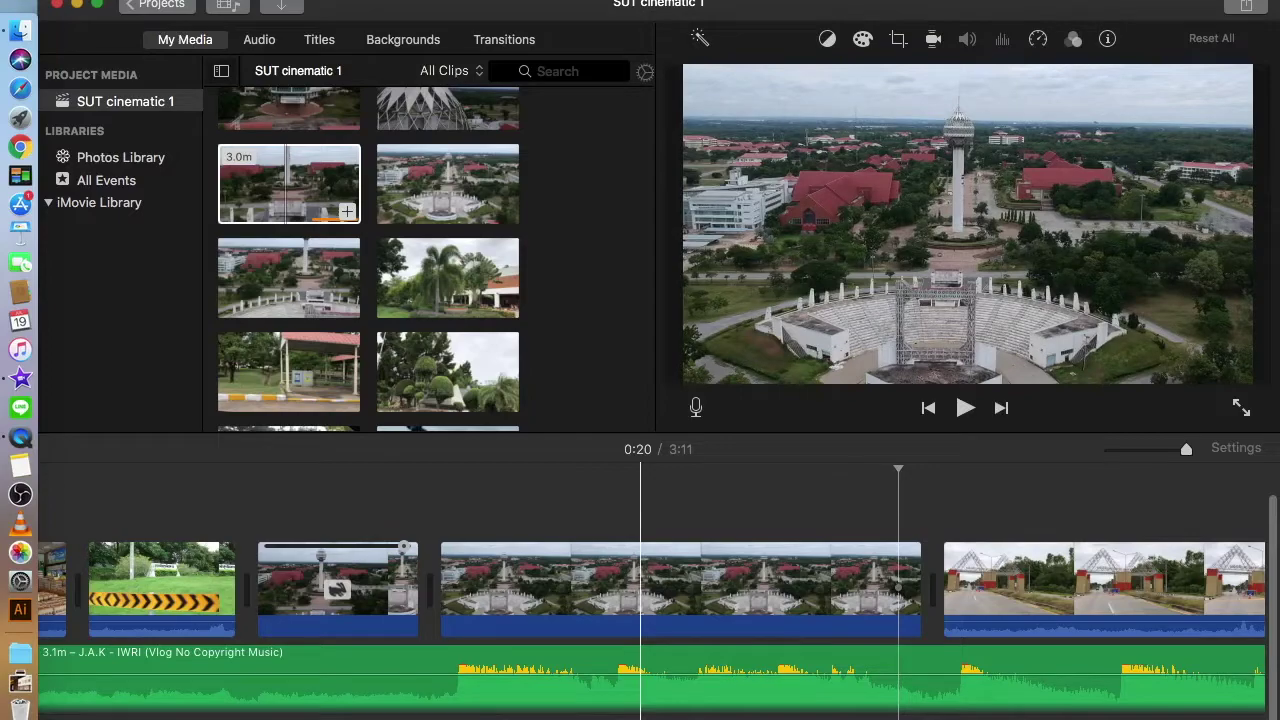
# Step: Copy the video clips from the opening gate shot through the tower and amphitheatre shot, and paste them at the timeline's start
pyautogui.hscroll(-20, 510, 638)
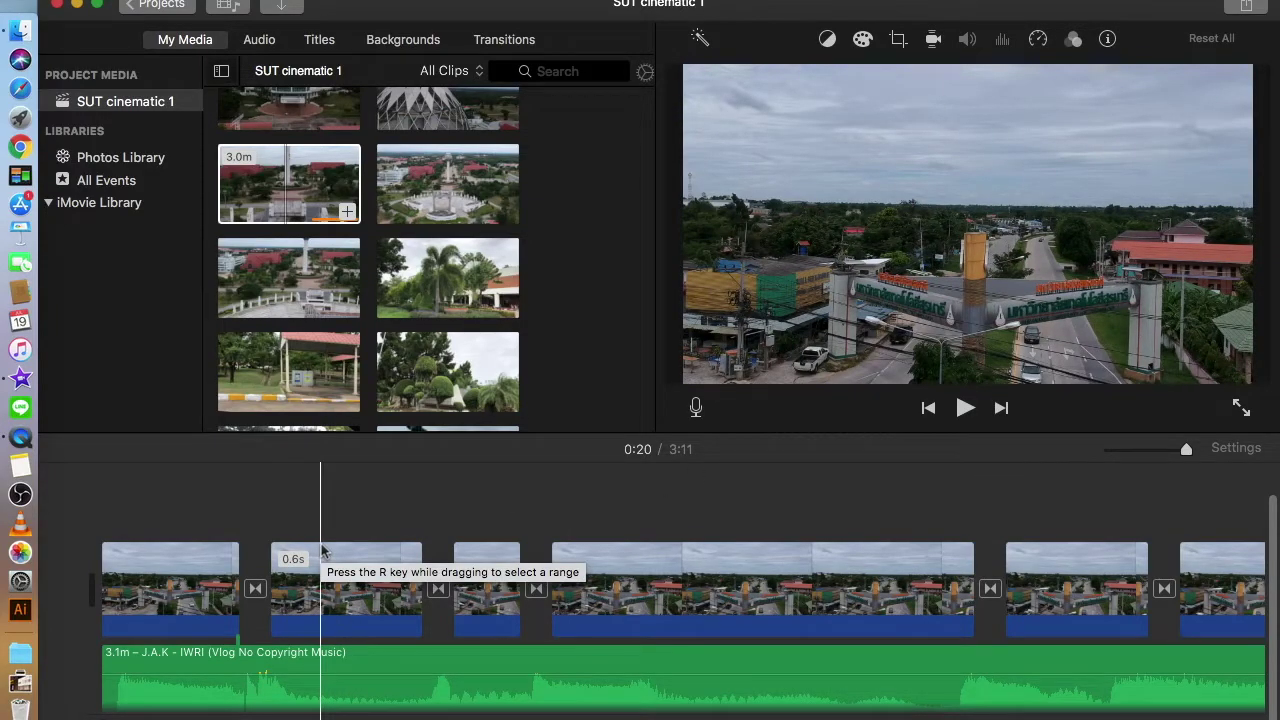
pyautogui.click(191, 580)
pyautogui.keyDown('super'); pyautogui.click(355, 585); pyautogui.keyUp('super')
pyautogui.keyDown('super'); pyautogui.click(475, 575); pyautogui.keyUp('super')
pyautogui.keyDown('super'); pyautogui.click(630, 568); pyautogui.keyUp('super')
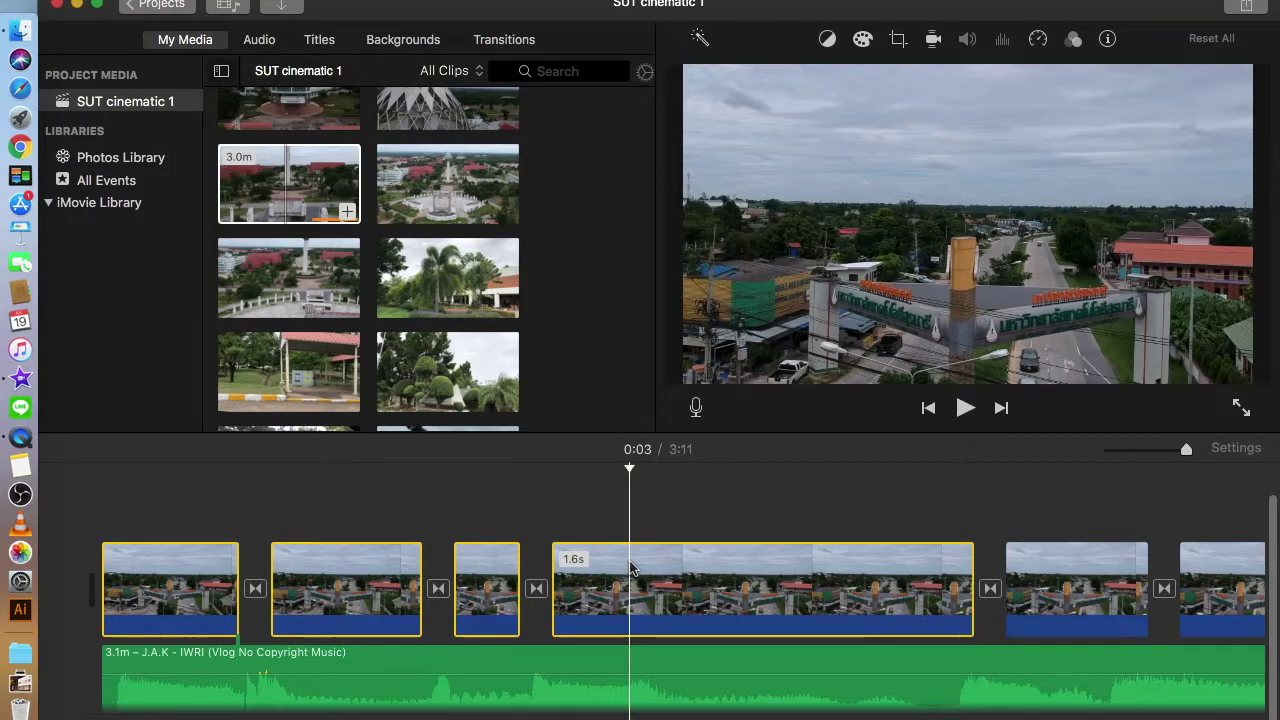
pyautogui.keyDown('super'); pyautogui.click(1050, 575); pyautogui.keyUp('super')
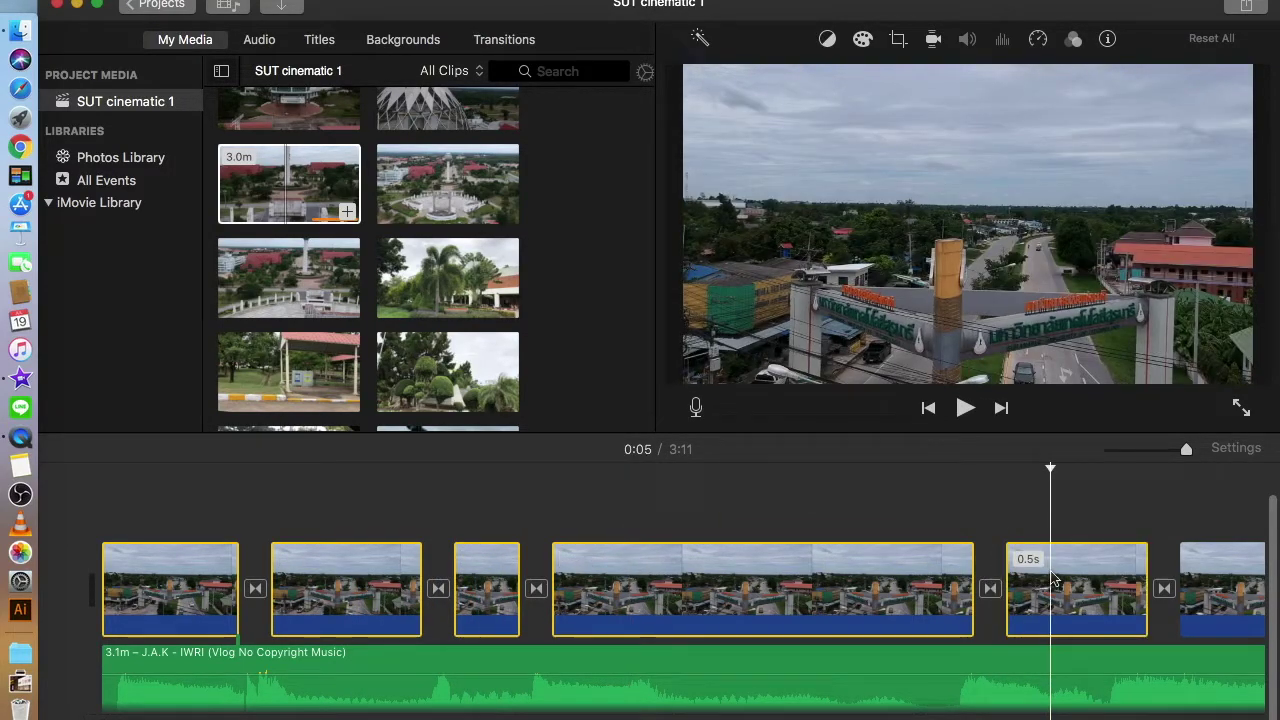
pyautogui.moveTo(80, 508); pyautogui.dragTo(312, 576)
pyautogui.hscroll(-10, 312, 576)
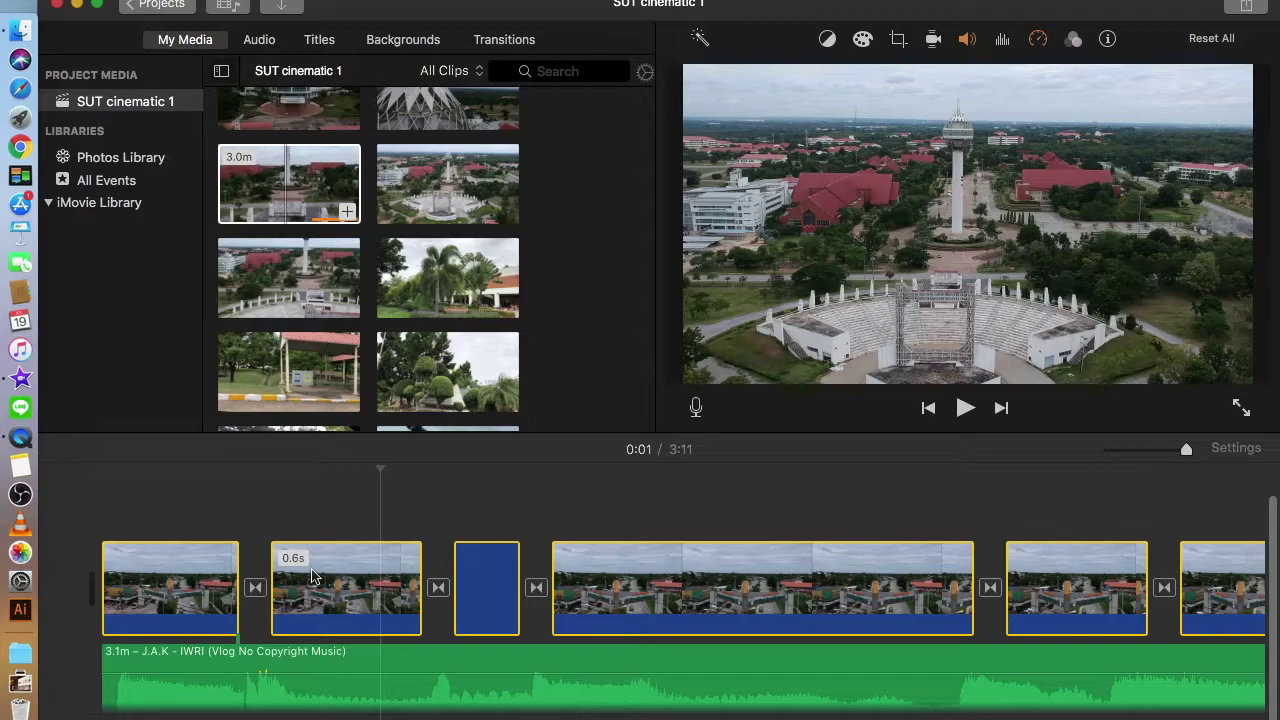
pyautogui.click(91, 499)
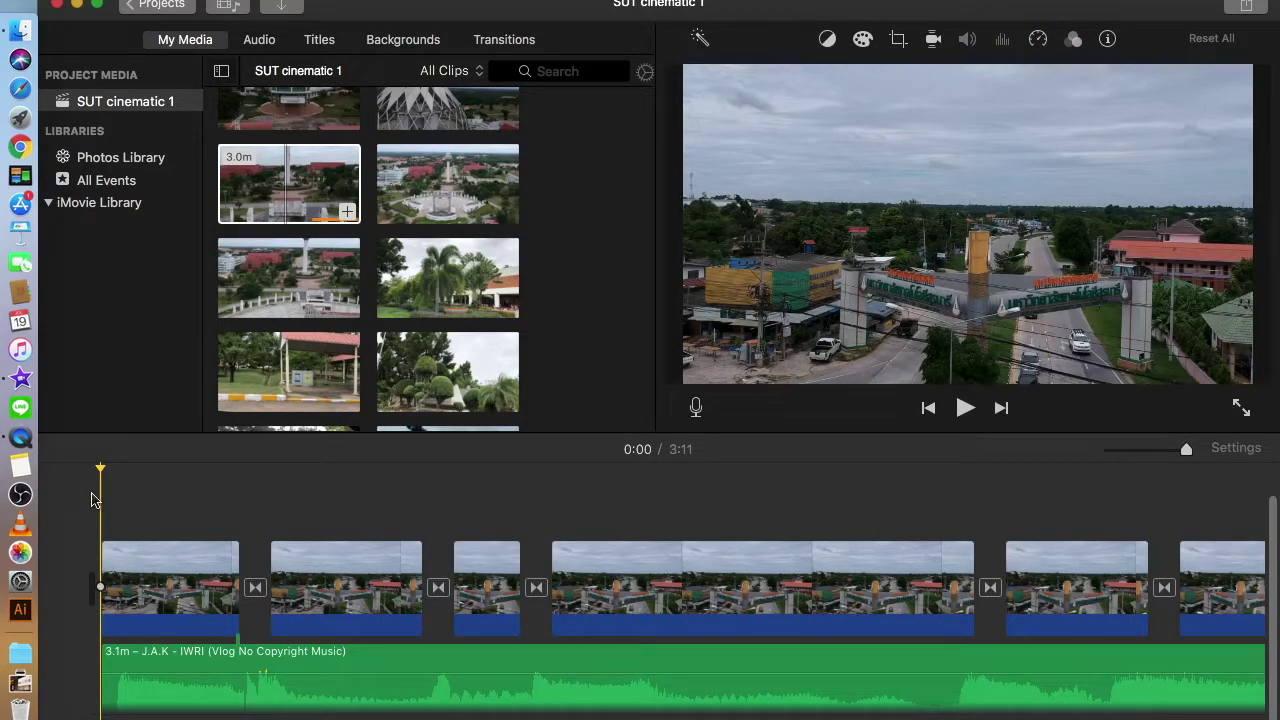
pyautogui.press('super+v')
# Step: Select all the pasted clips and attach them as an overlay row above the original clips, aligned with the start
pyautogui.hscroll(-3, 91, 499)
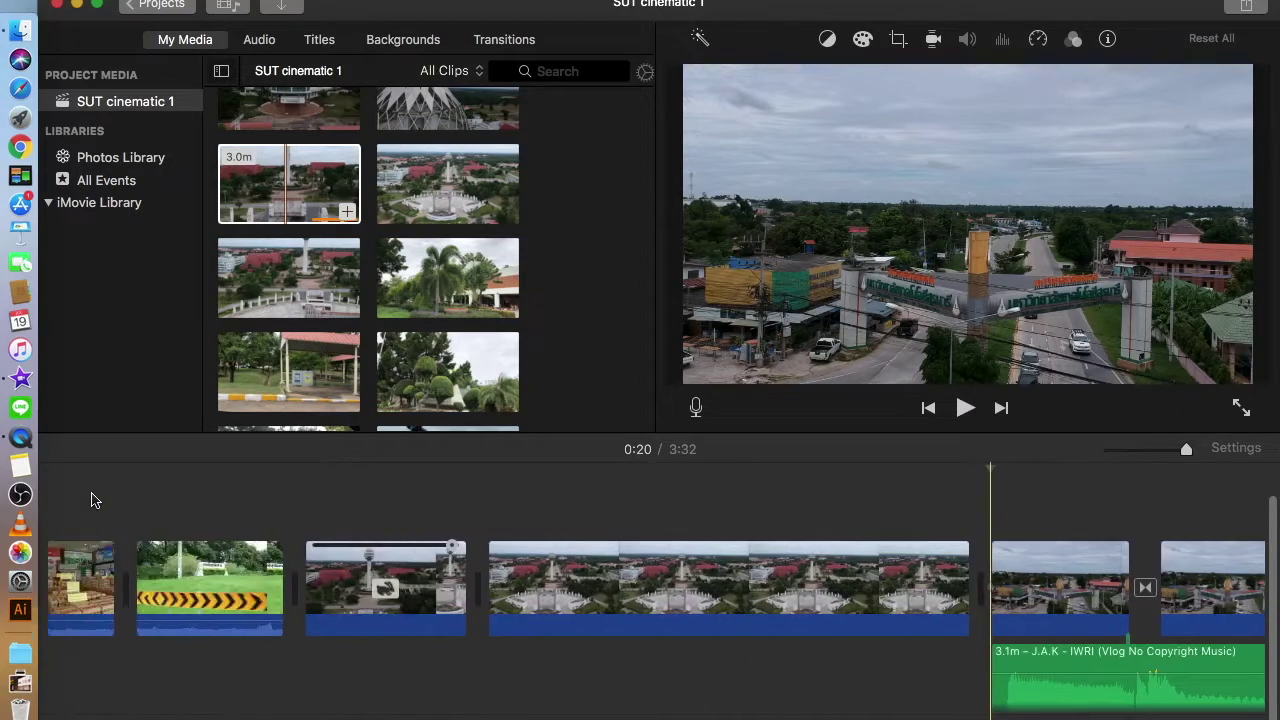
pyautogui.hscroll(-10, 91, 499)
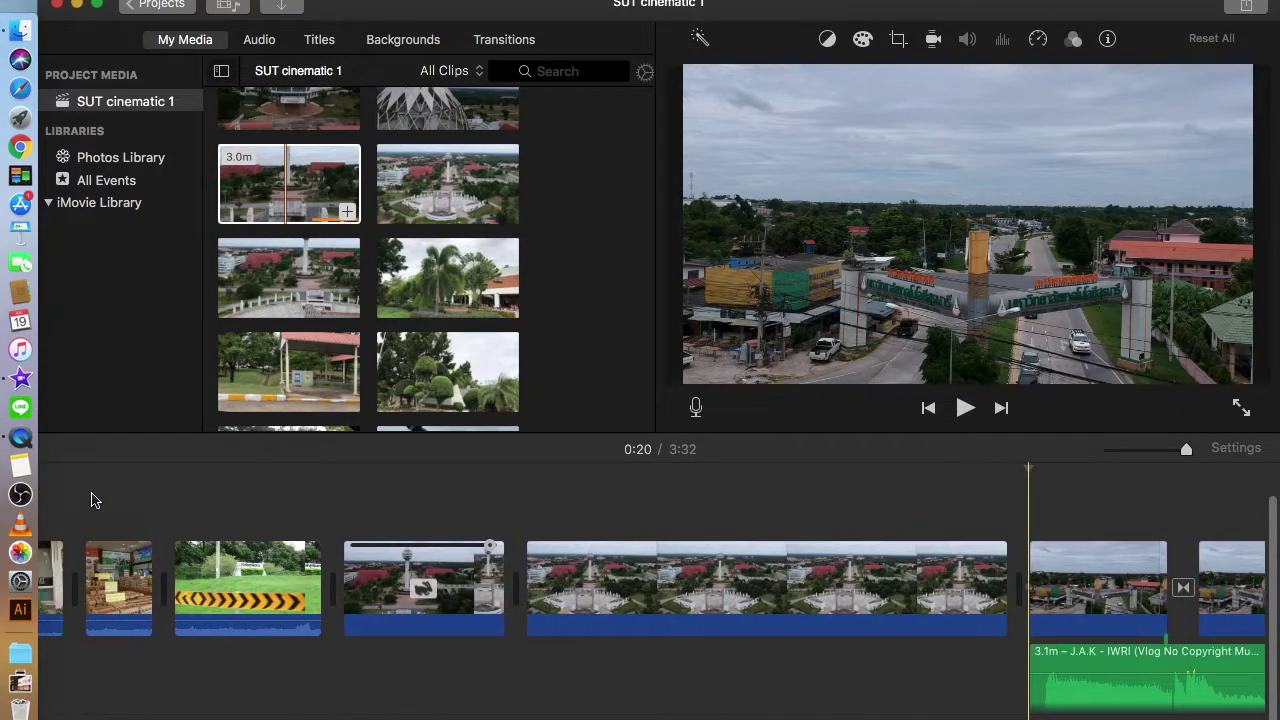
pyautogui.press('super+minus')
pyautogui.press('super+minus')
pyautogui.press('super+minus')
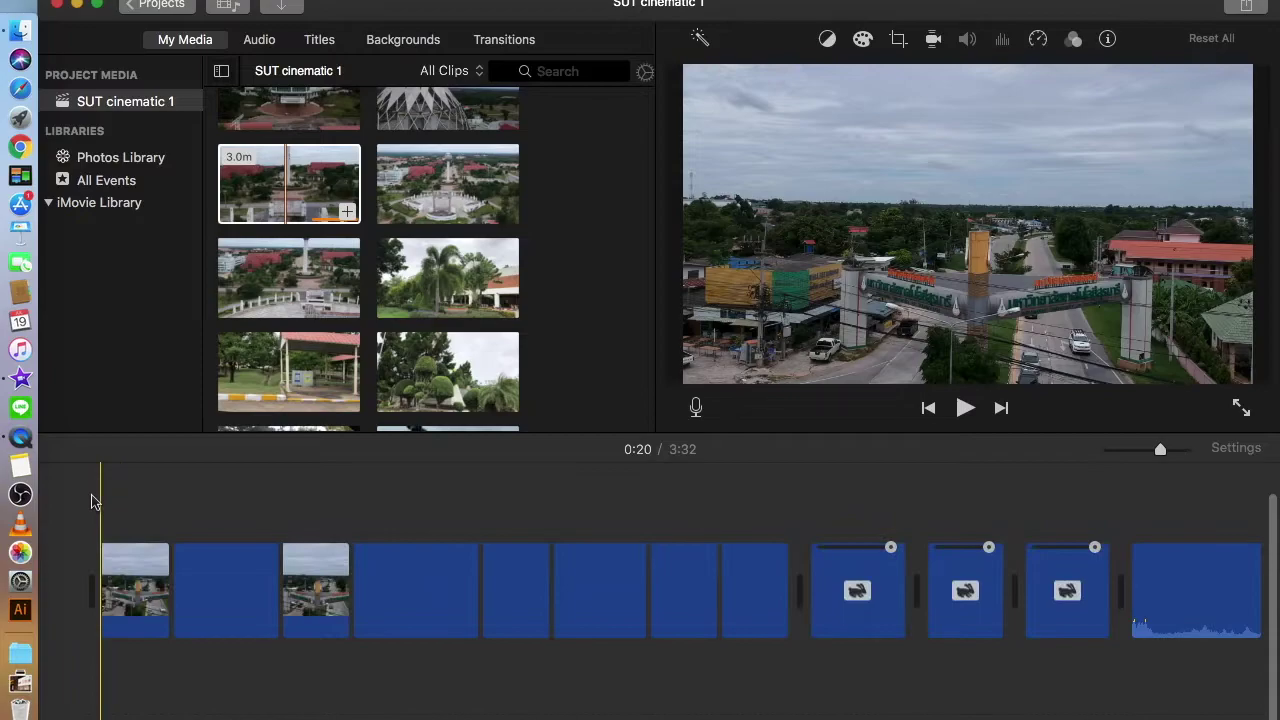
pyautogui.hscroll(3, 508, 497)
pyautogui.hscroll(6, 508, 503)
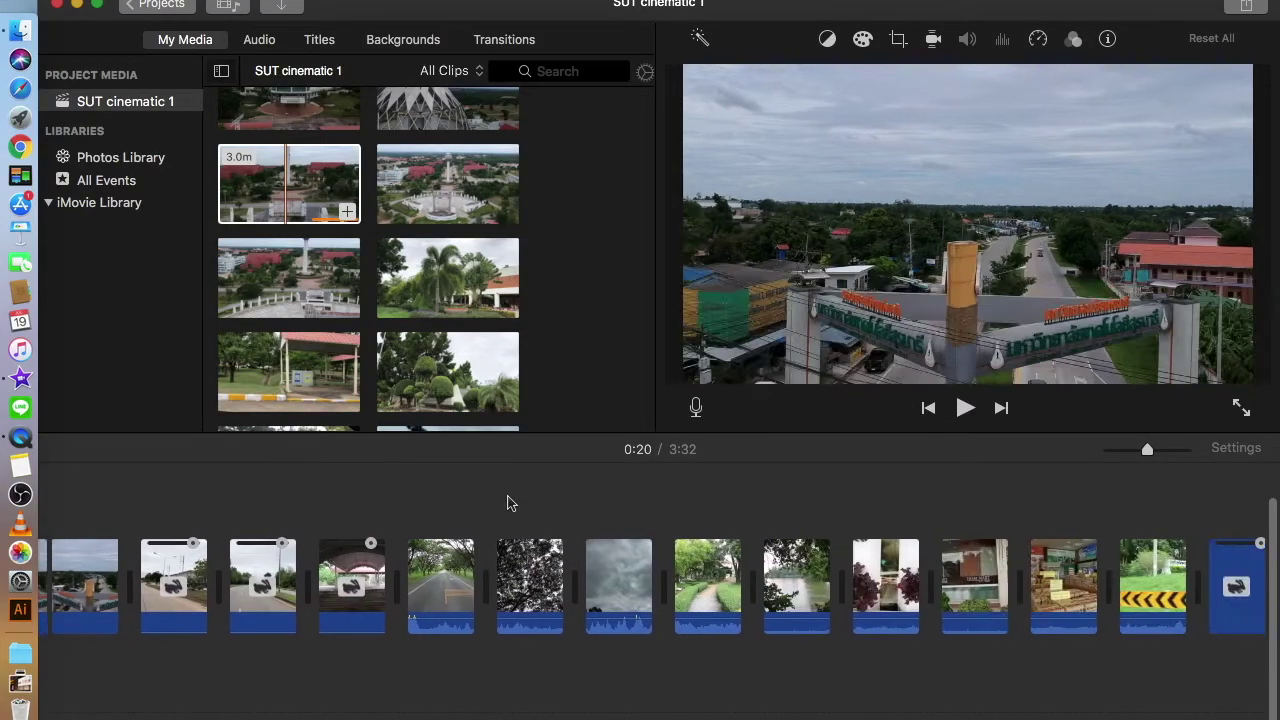
pyautogui.moveTo(1100, 508); pyautogui.dragTo(5, 655)
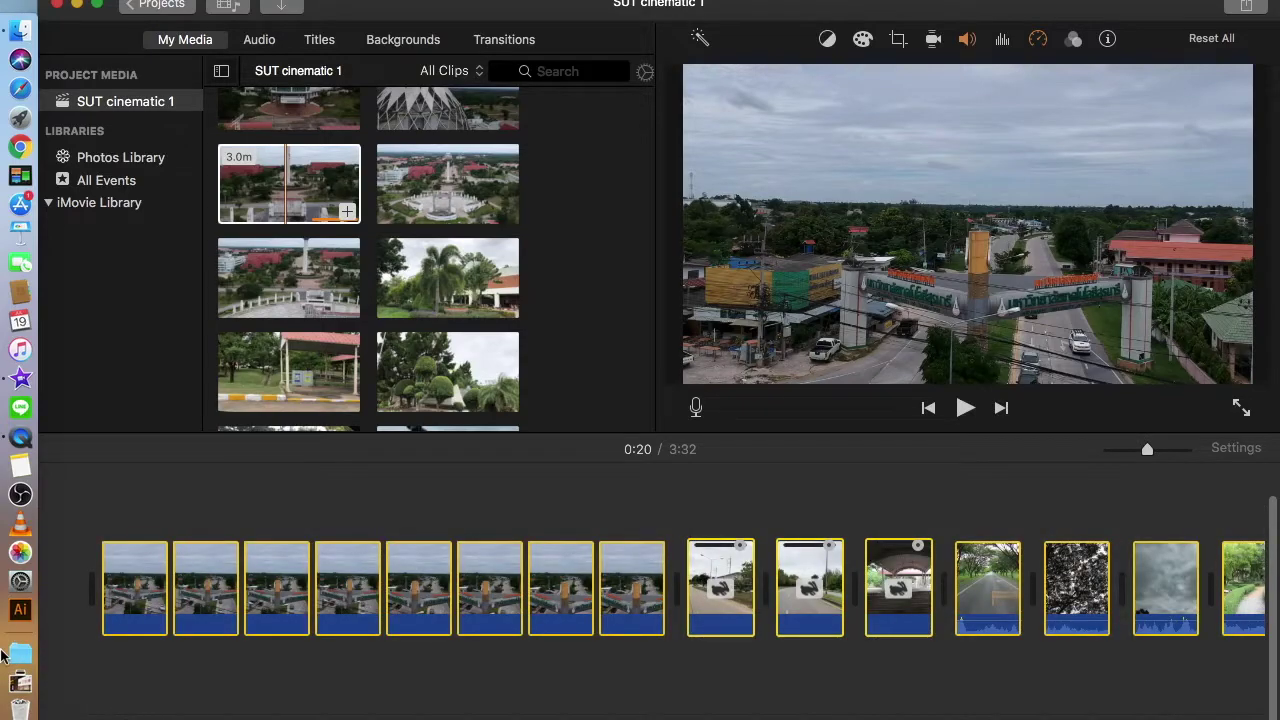
pyautogui.moveTo(129, 563); pyautogui.dragTo(114, 471)
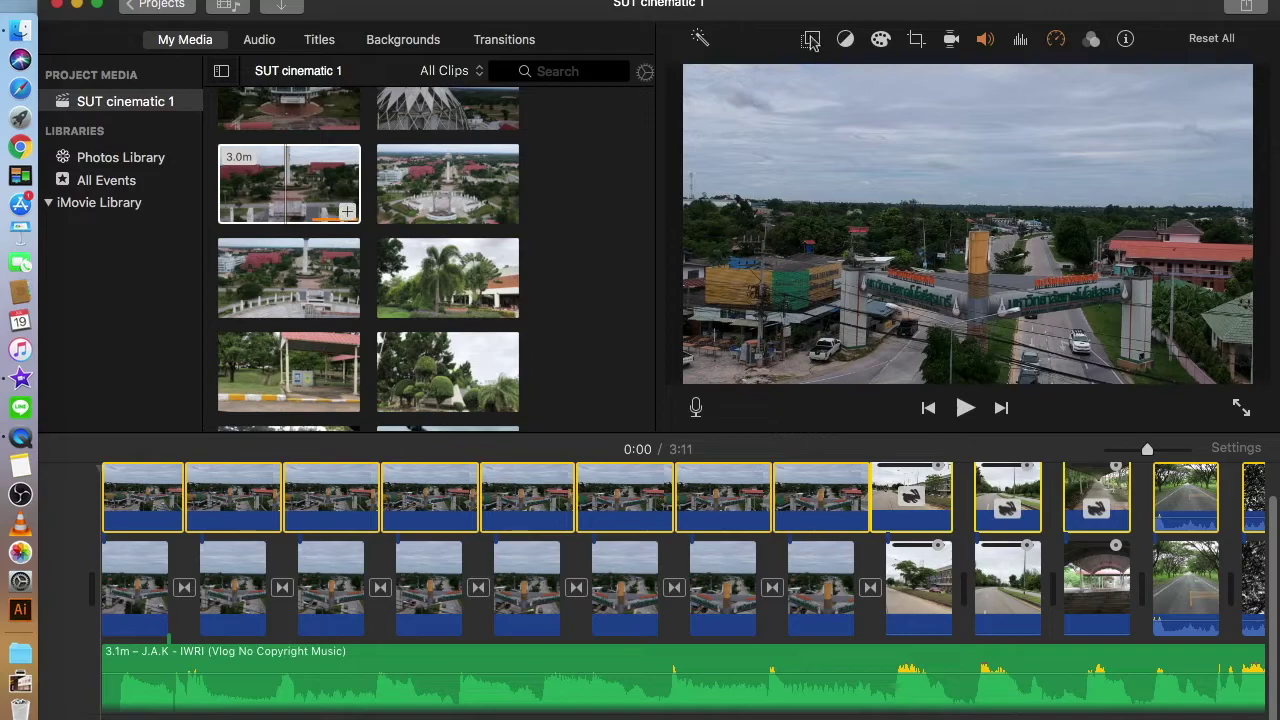
# Step: Change the overlay mode of the selected upper clips from Cutaway to Split Screen
pyautogui.click(811, 40)
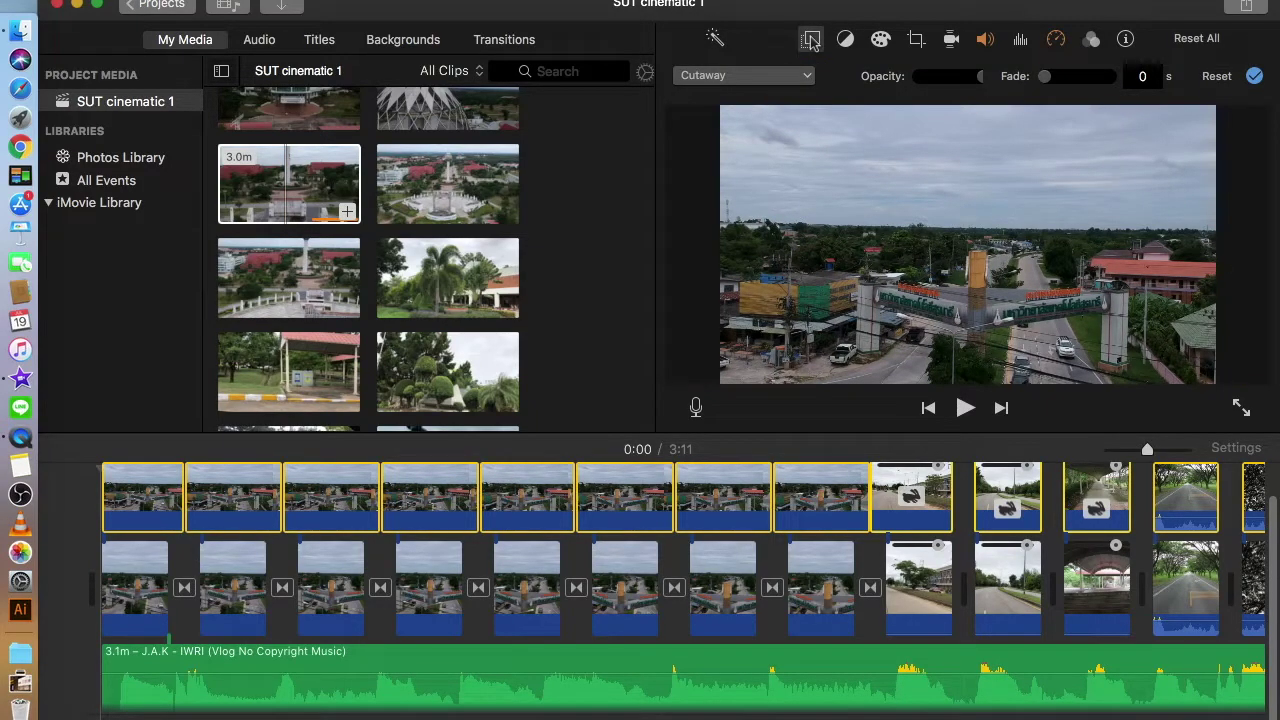
pyautogui.click(797, 78)
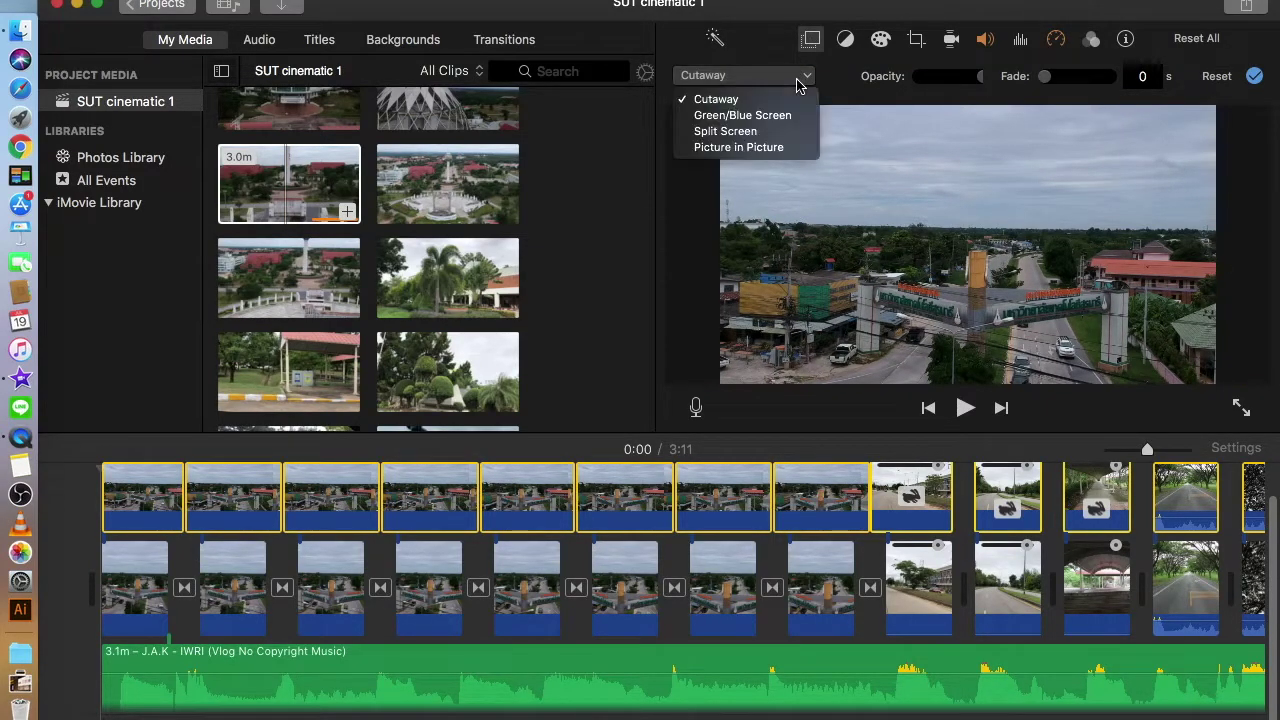
pyautogui.click(771, 131)
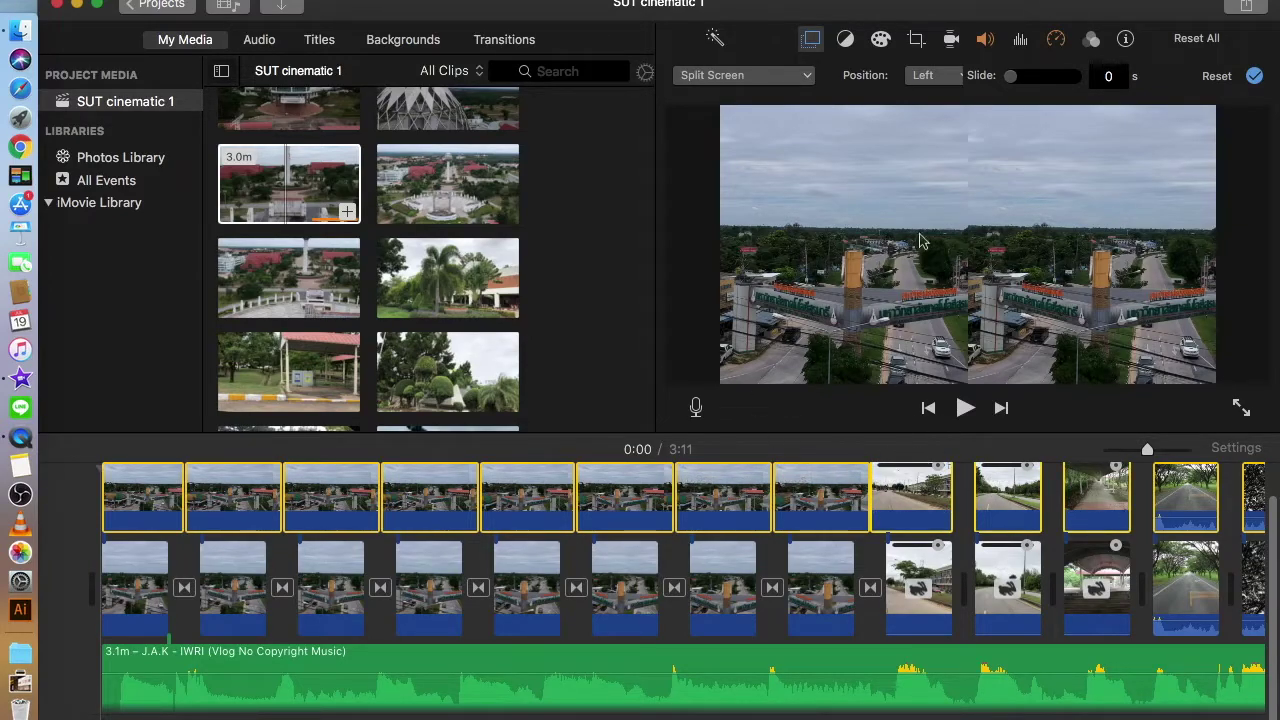
# Step: Play the timeline from the beginning to check the split-screen gate clips
pyautogui.click(70, 500)
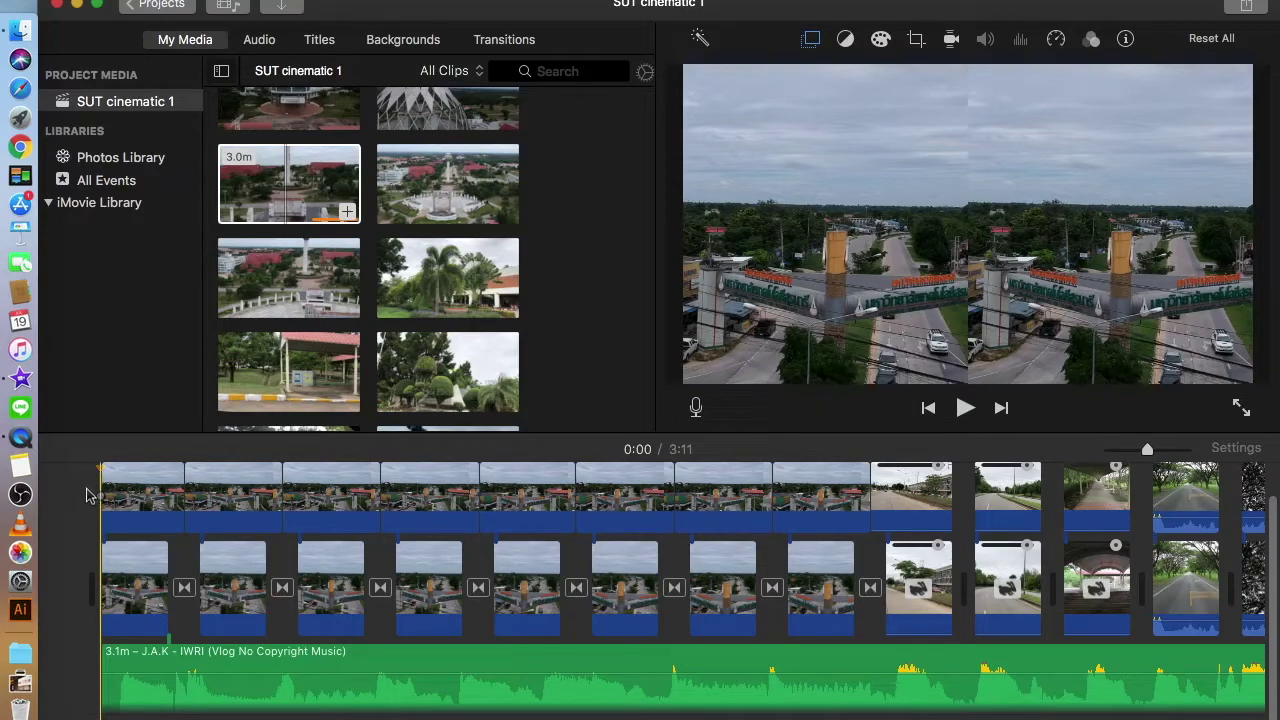
pyautogui.scroll(2, 120, 500)
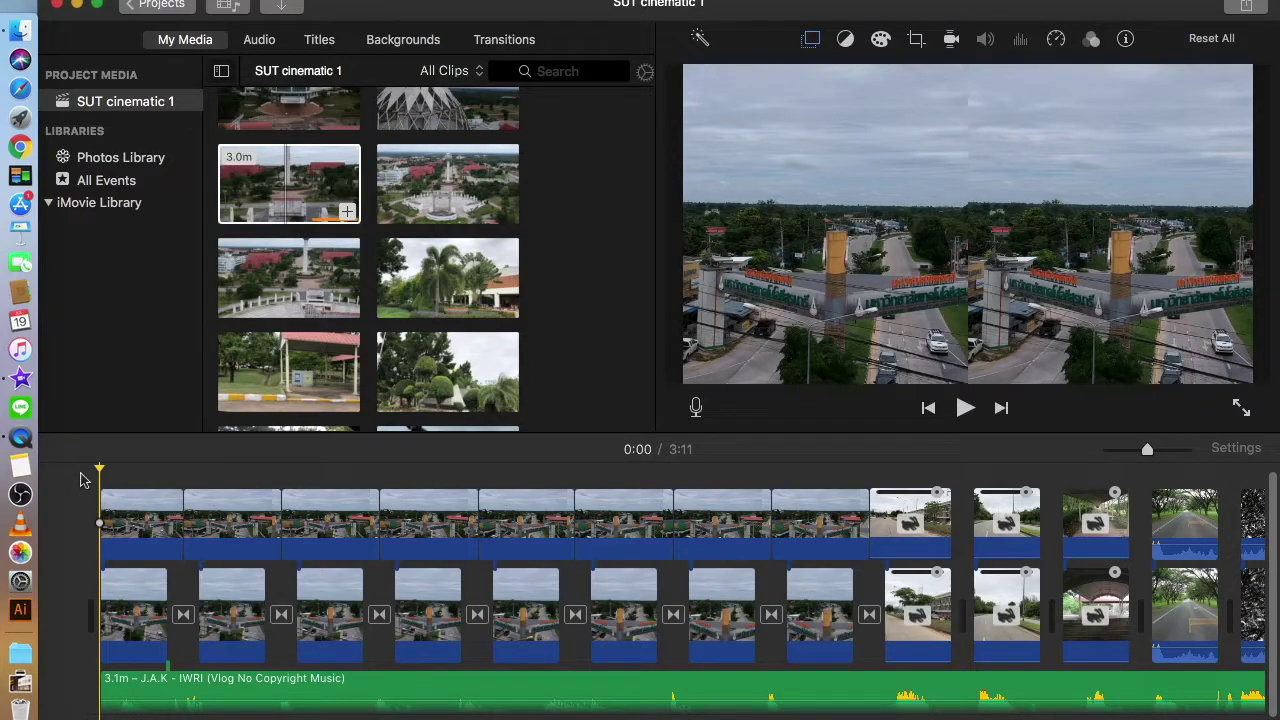
pyautogui.press('space')
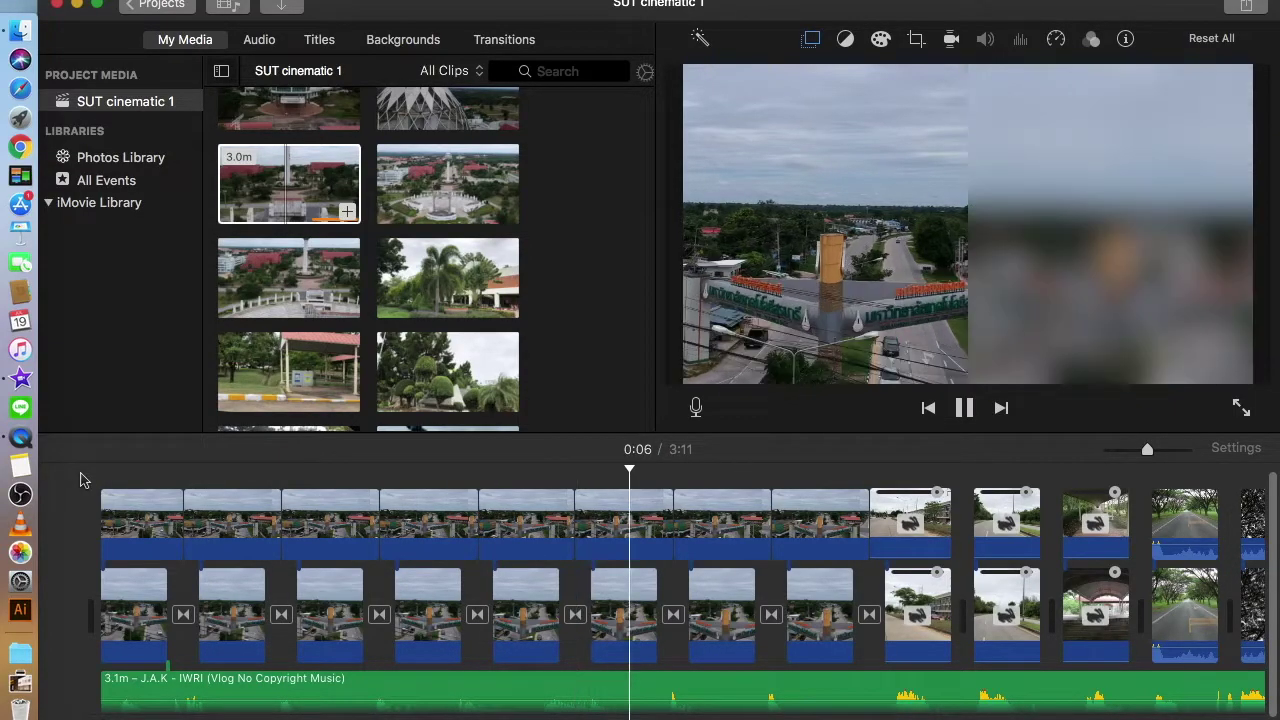
pyautogui.press('space')
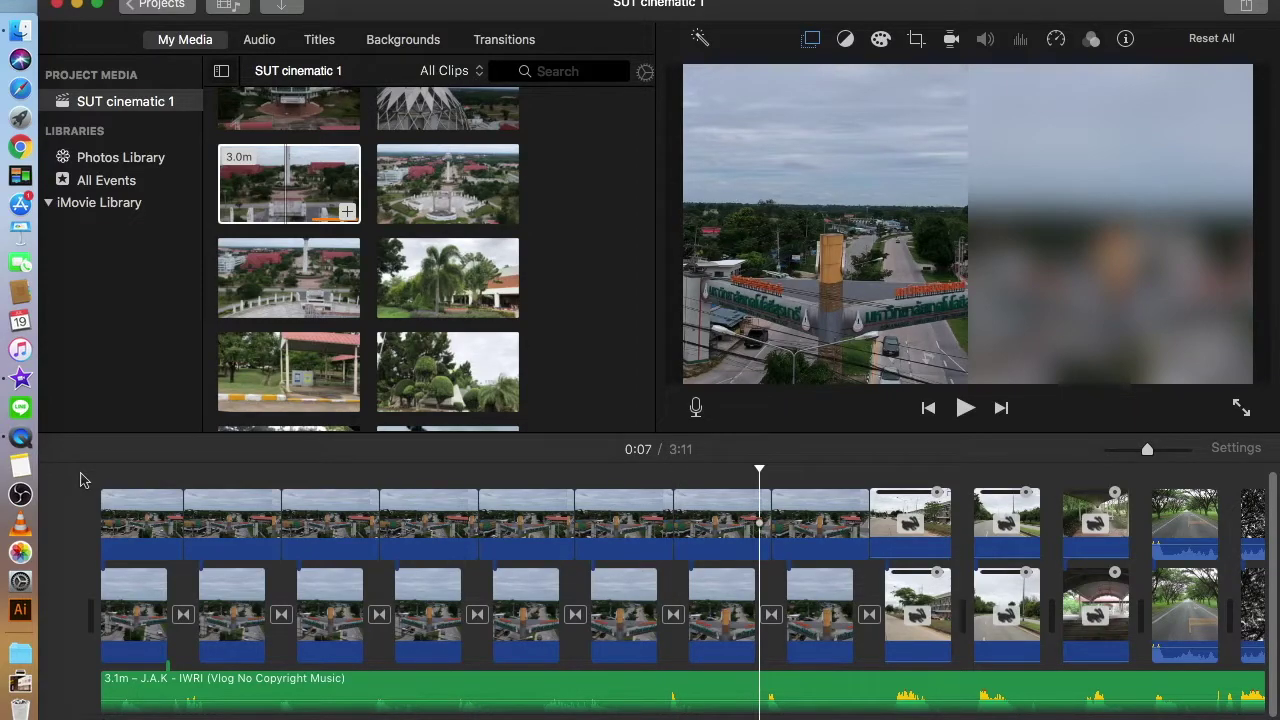
# Step: Undo the split-screen setting, the overlay placement and the pasted clips
pyautogui.click(168, 515)
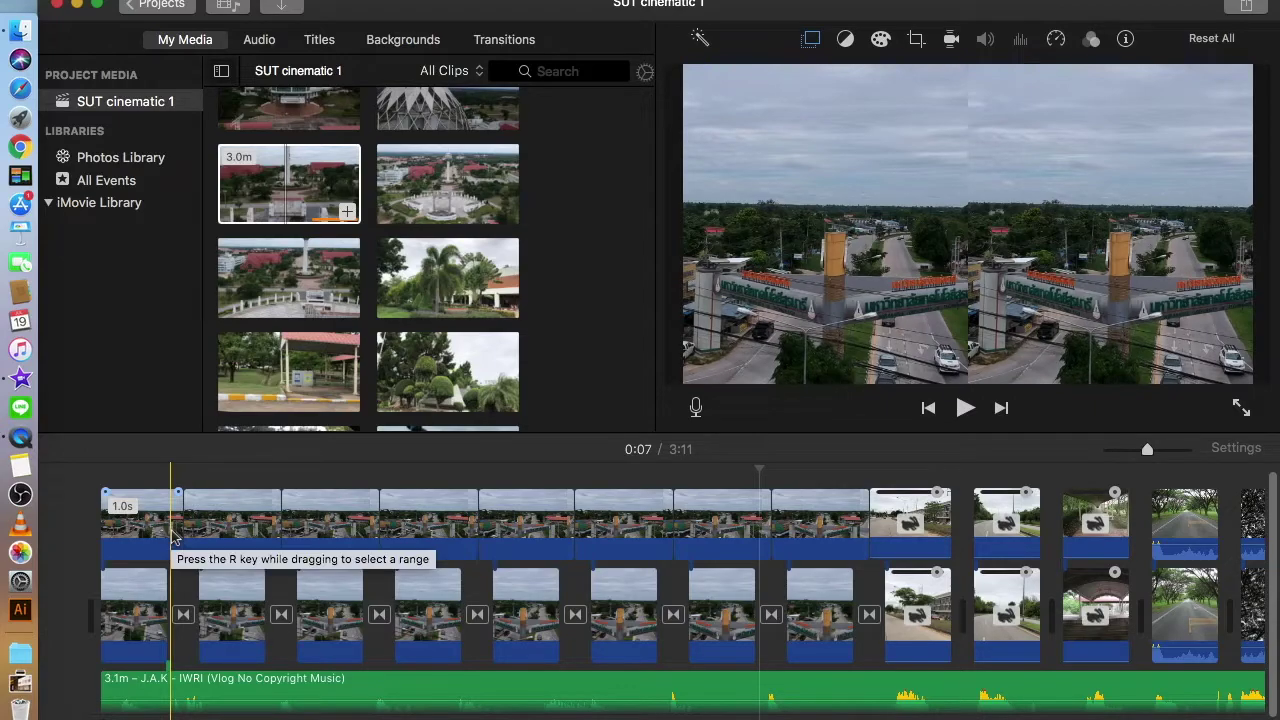
pyautogui.press('super+z')
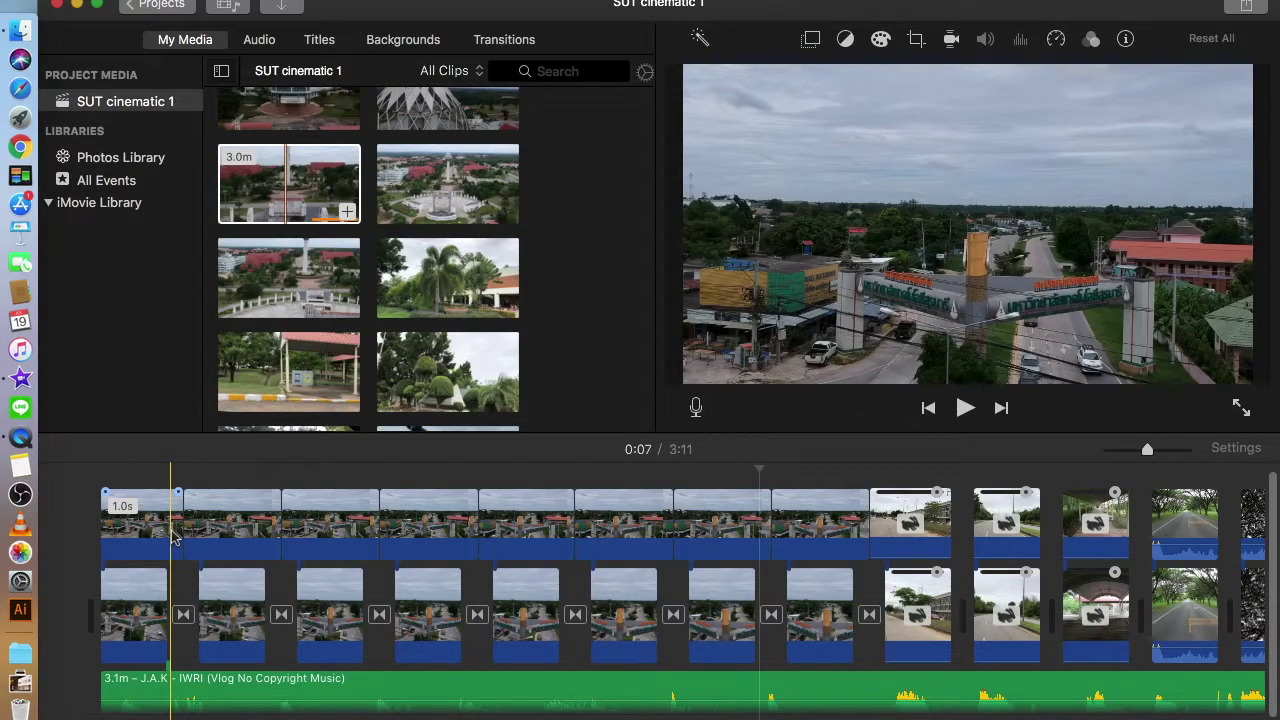
pyautogui.press('super+z')
pyautogui.press('super+z')
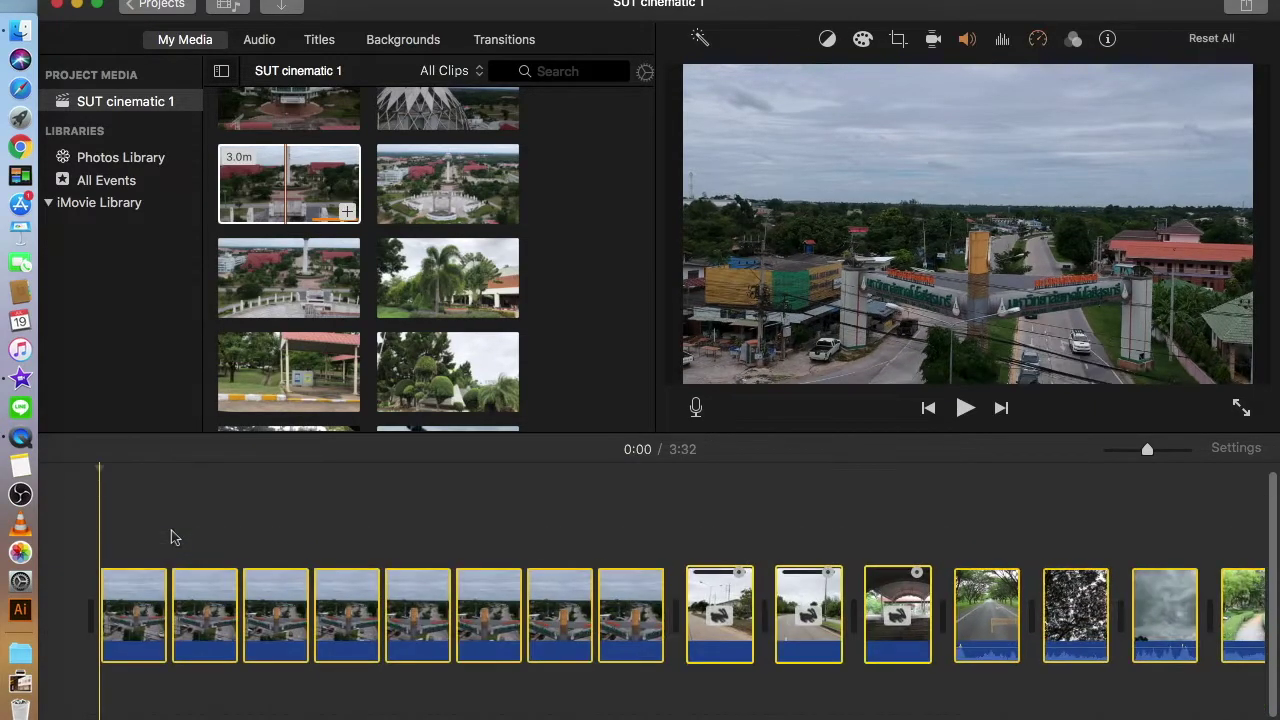
pyautogui.press('super+shift+z')
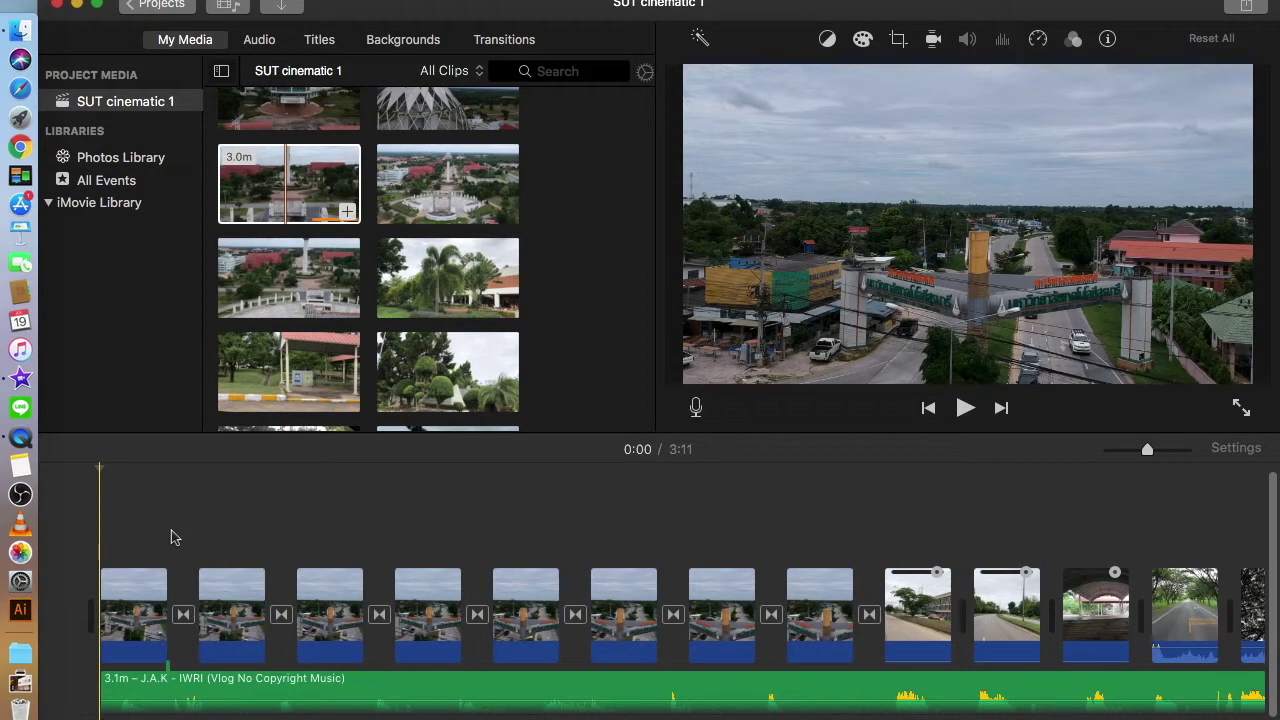
# Step: Copy the clips together with their transitions, from the gate shot through the amphitheatre shot, and paste them at the start
pyautogui.moveTo(78, 526); pyautogui.dragTo(260, 650)
pyautogui.hscroll(-12, 259, 648)
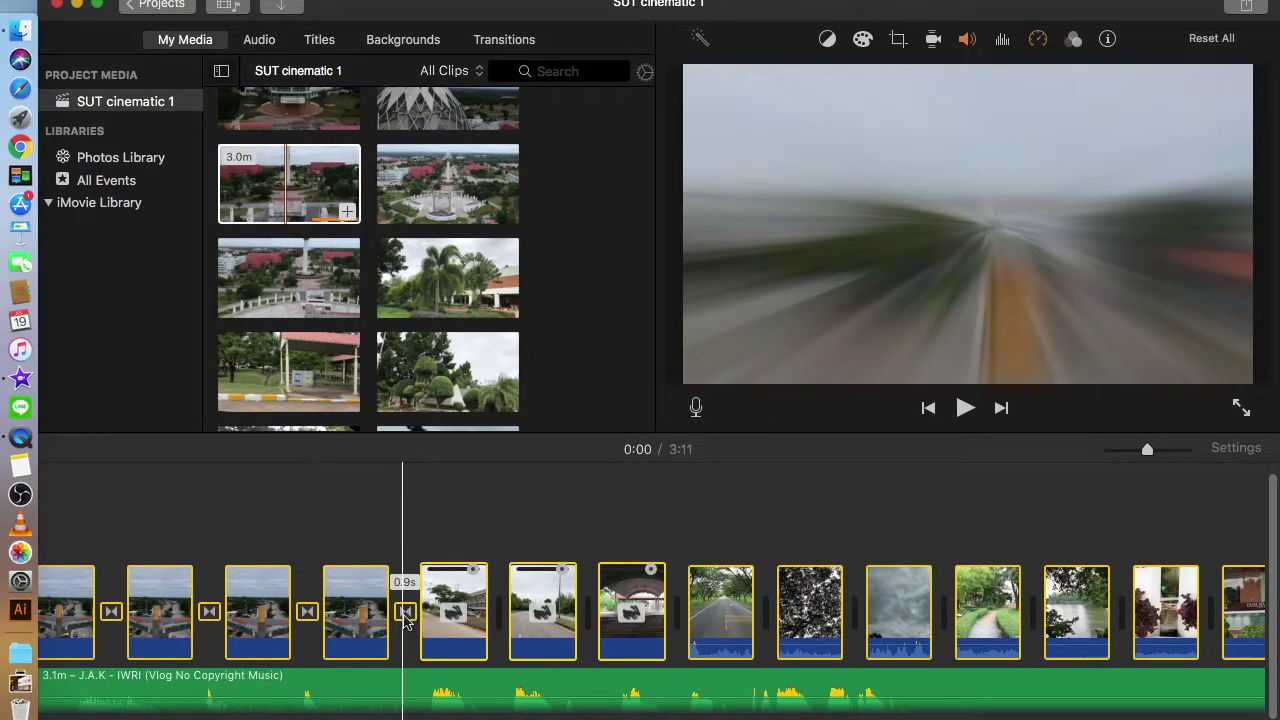
pyautogui.hscroll(-5, 405, 621)
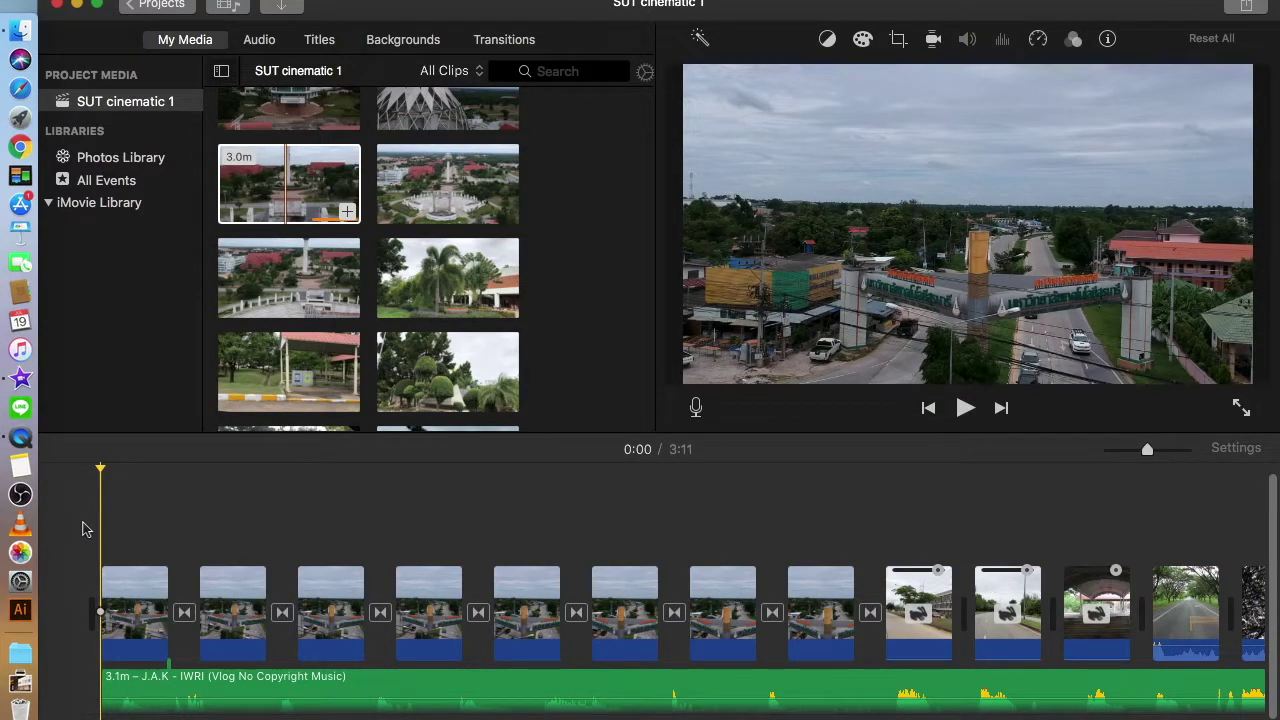
pyautogui.press('super+z')
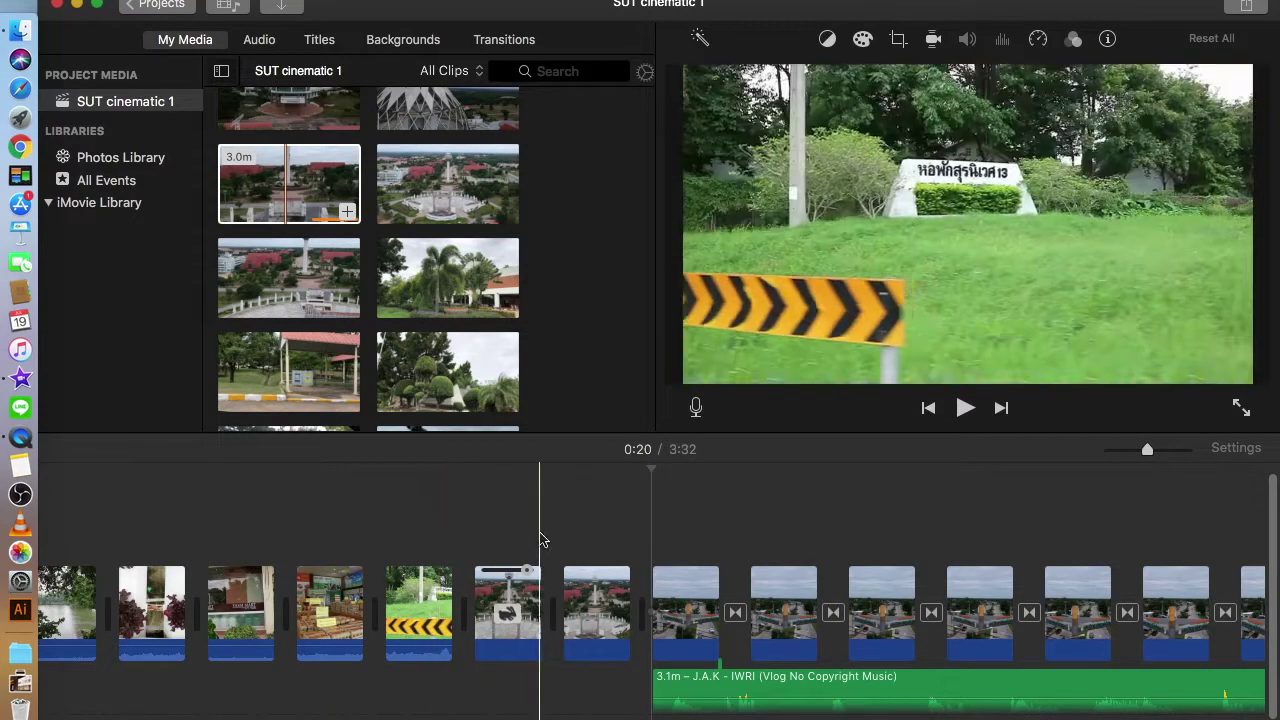
# Step: Try to move the newly pasted clips onto an overlay row above the originals, and undo the paste
pyautogui.moveTo(607, 553); pyautogui.dragTo(3, 710)
pyautogui.moveTo(127, 602); pyautogui.dragTo(127, 502)
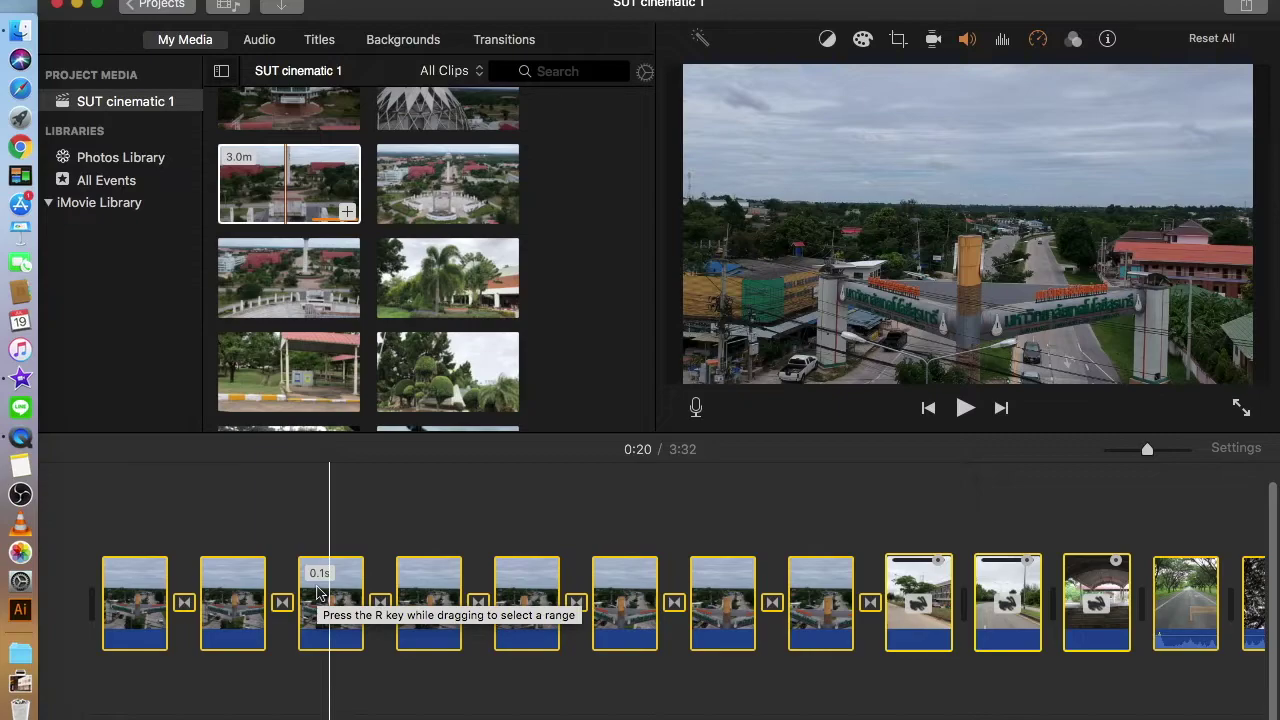
pyautogui.press('super+z')
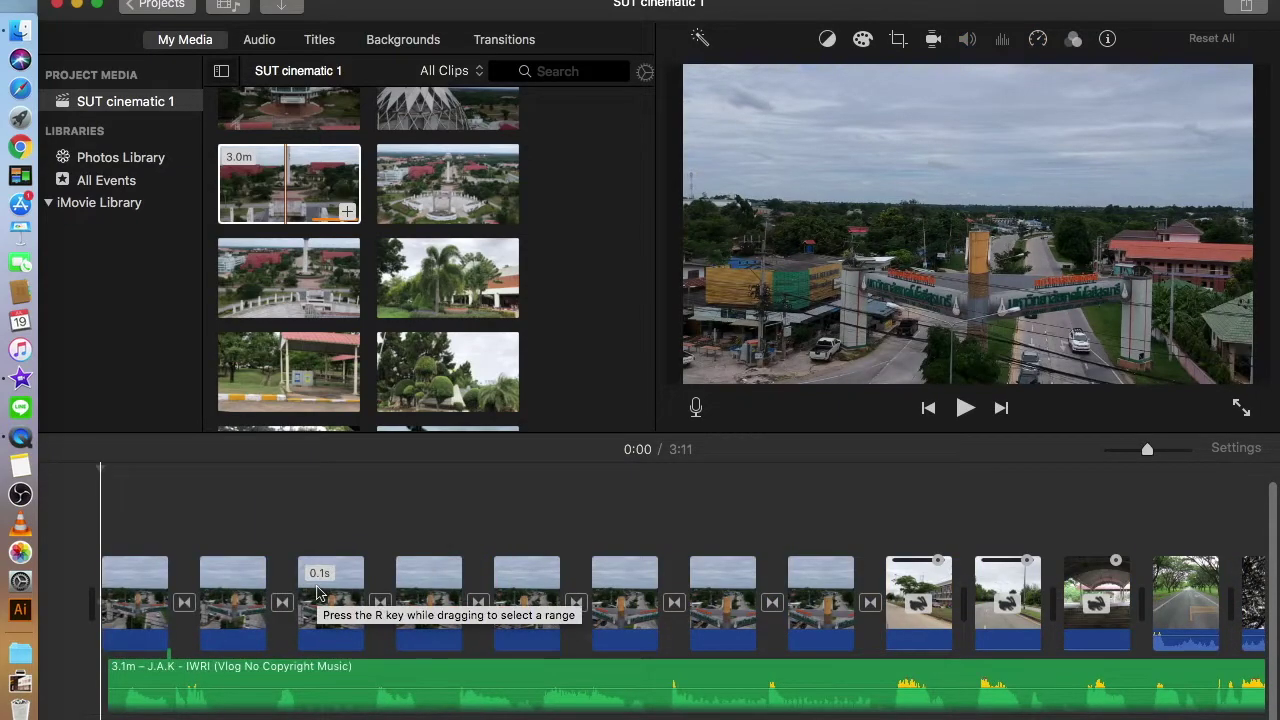
# Step: Paste a copy of the opening clips at the timeline's start and attach the copies as an overlay row above the originals
pyautogui.moveTo(101, 531); pyautogui.dragTo(581, 576)
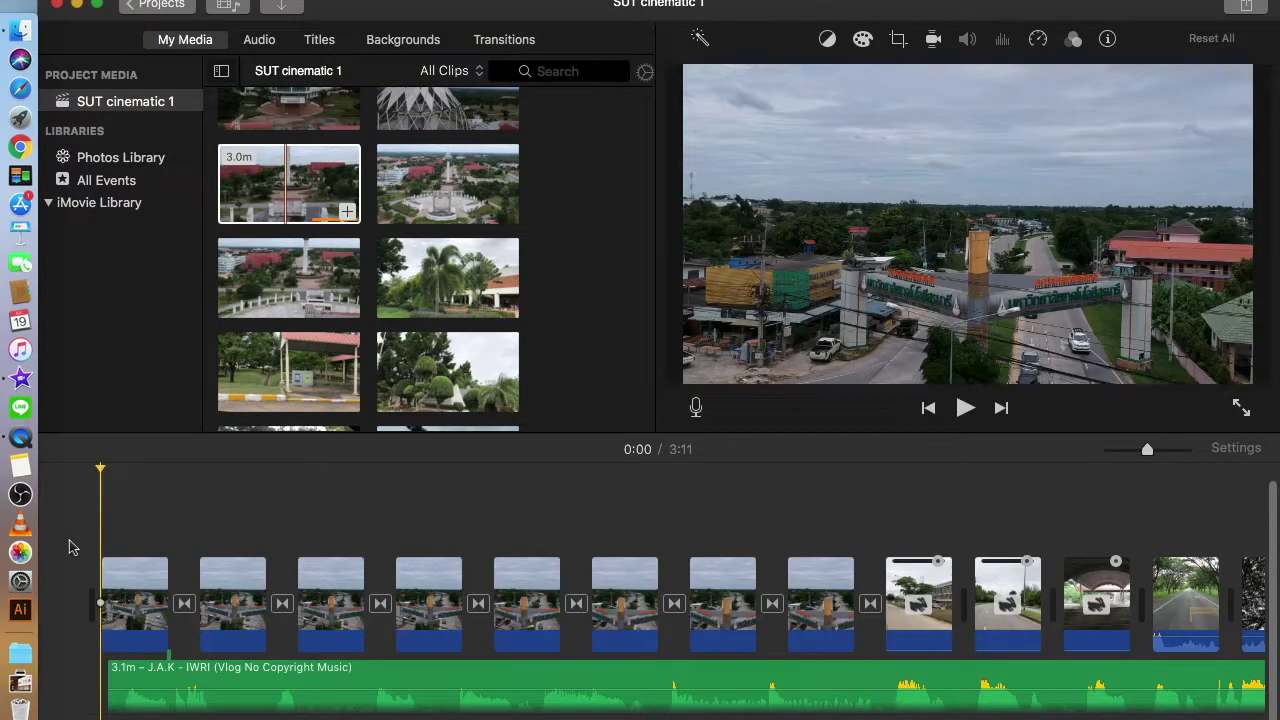
pyautogui.press('super+v')
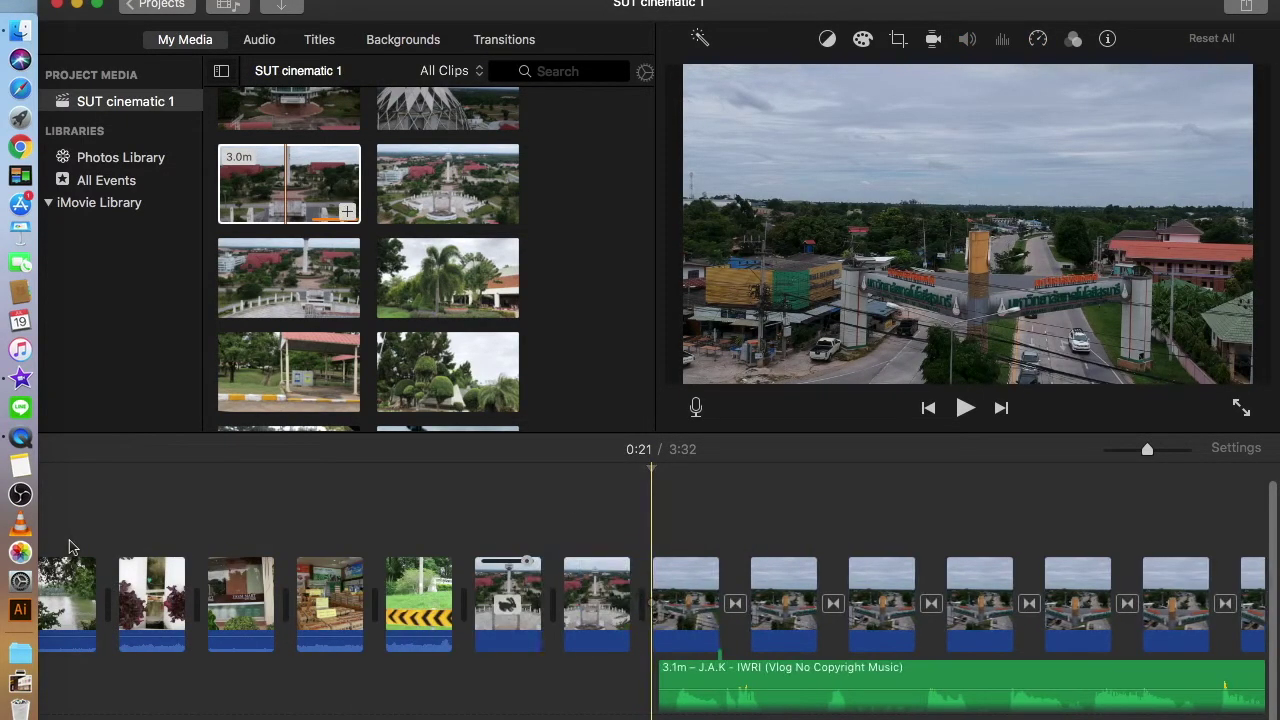
pyautogui.moveTo(610, 553); pyautogui.dragTo(123, 663)
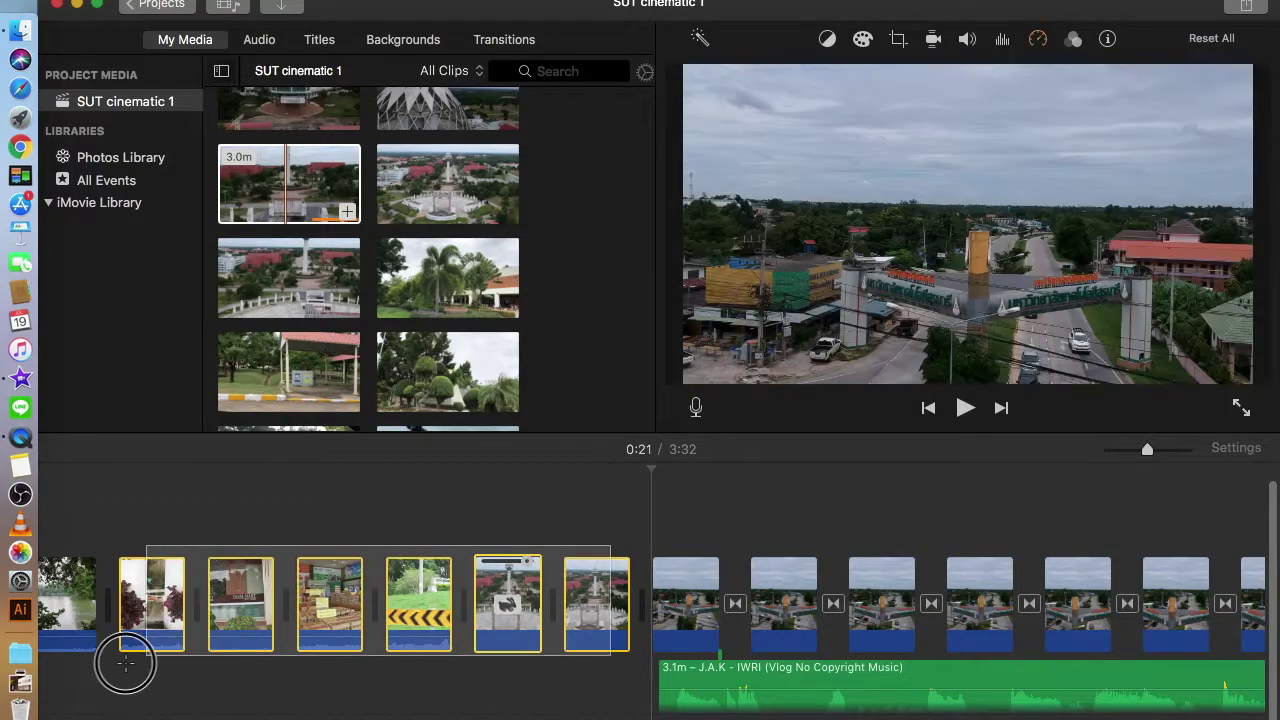
pyautogui.moveTo(129, 586); pyautogui.dragTo(114, 491)
pyautogui.press('super+equal')
pyautogui.press('super+equal')
pyautogui.press('super+equal')
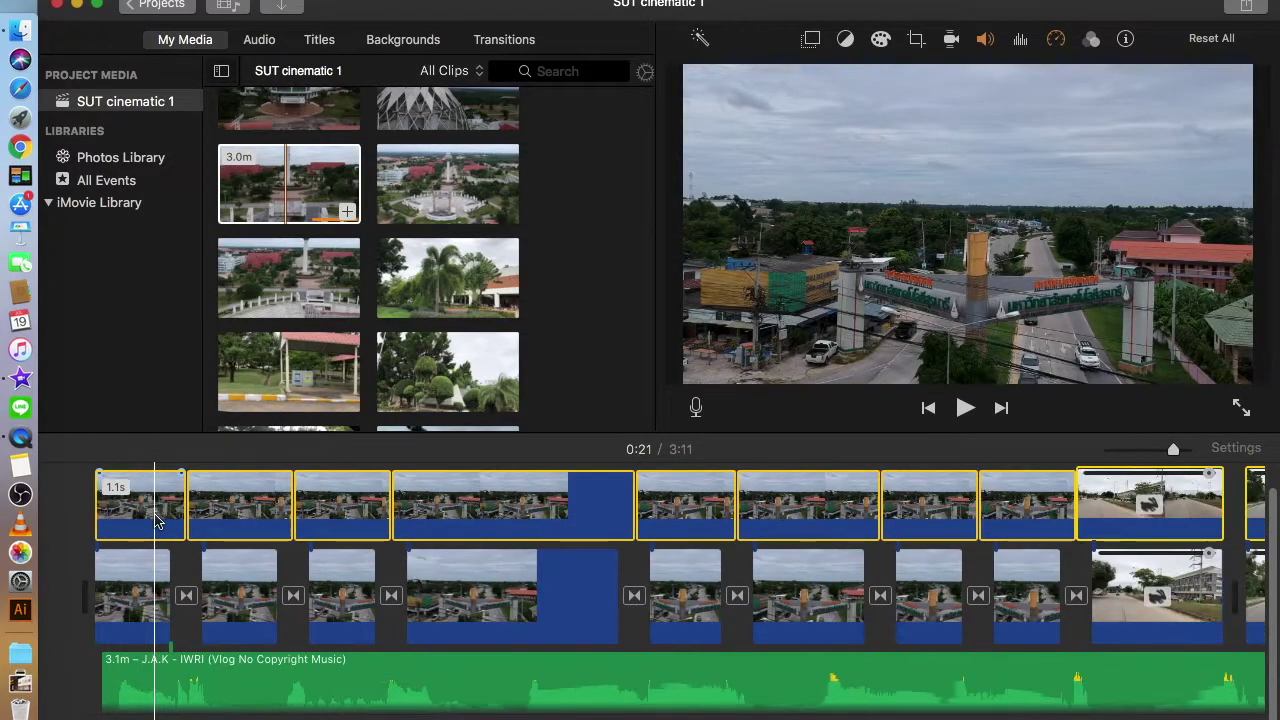
# Step: Split the first overlay clip's end and the second overlay clip's start at the edges of the first transition below them
pyautogui.hscroll(-2, 154, 521)
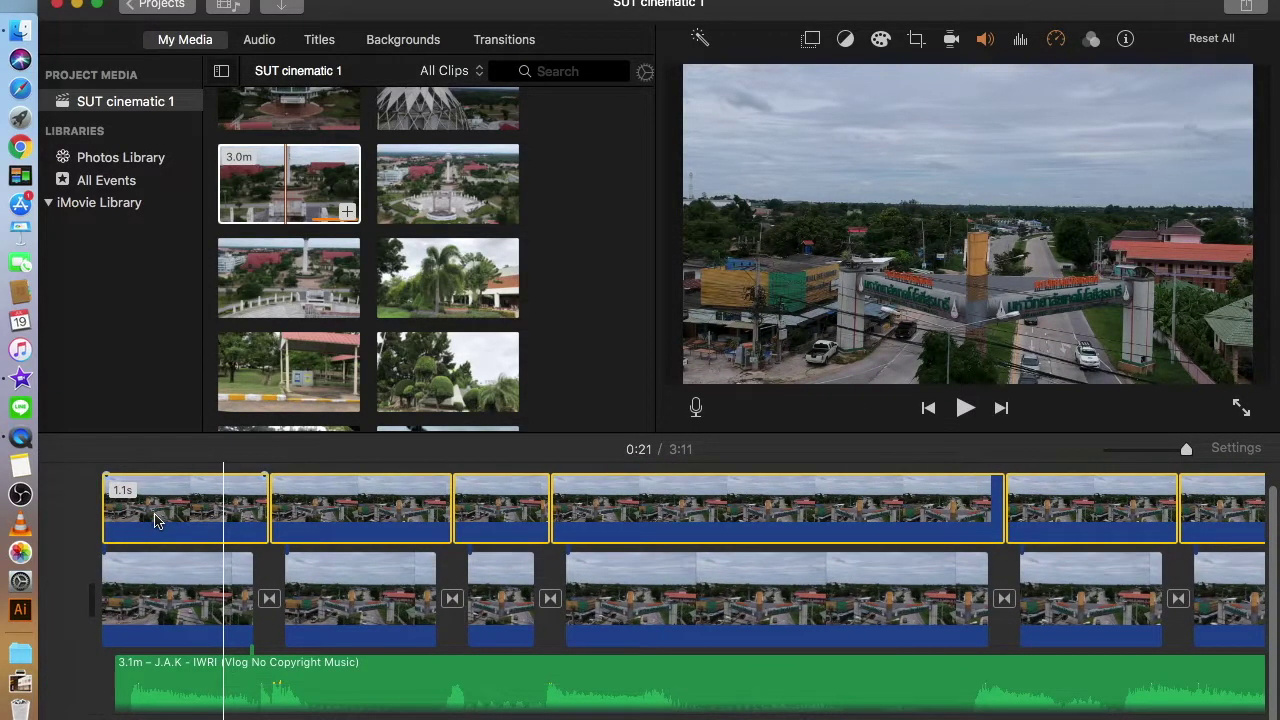
pyautogui.click(258, 518)
pyautogui.press('super+b')
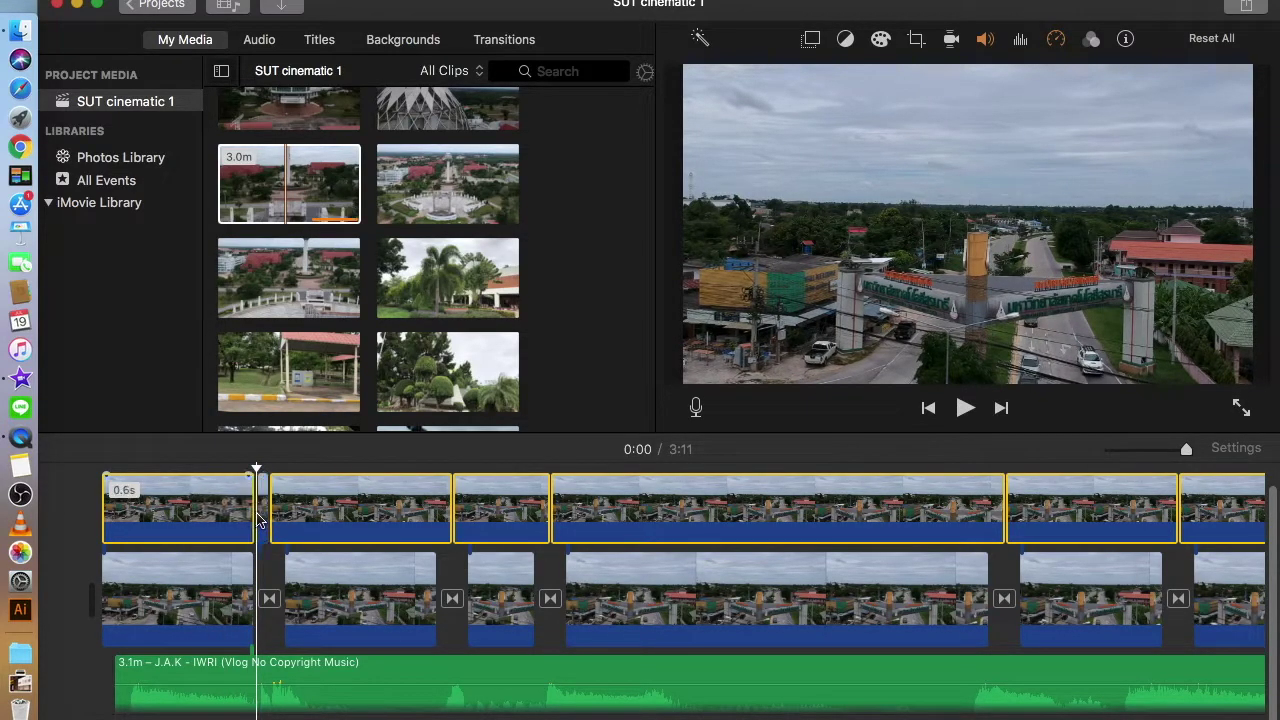
pyautogui.moveTo(282, 516); pyautogui.dragTo(282, 516)
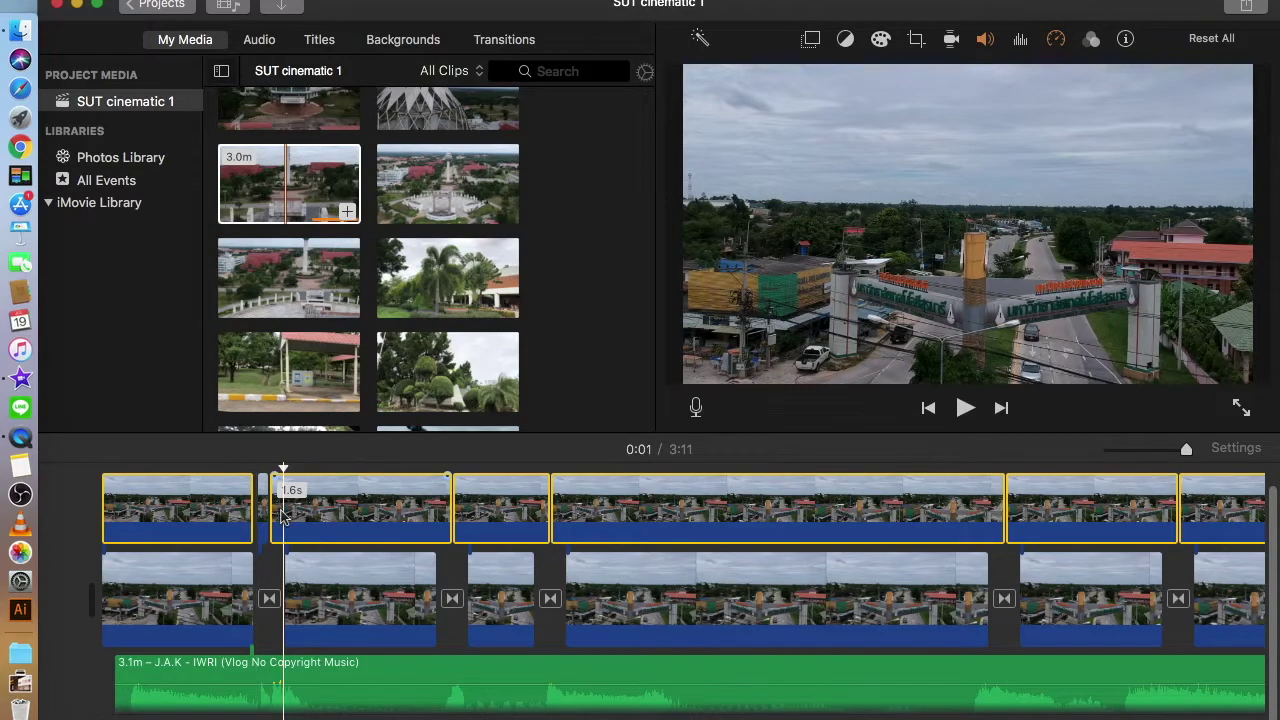
pyautogui.press('super+b')
pyautogui.press('Delete')
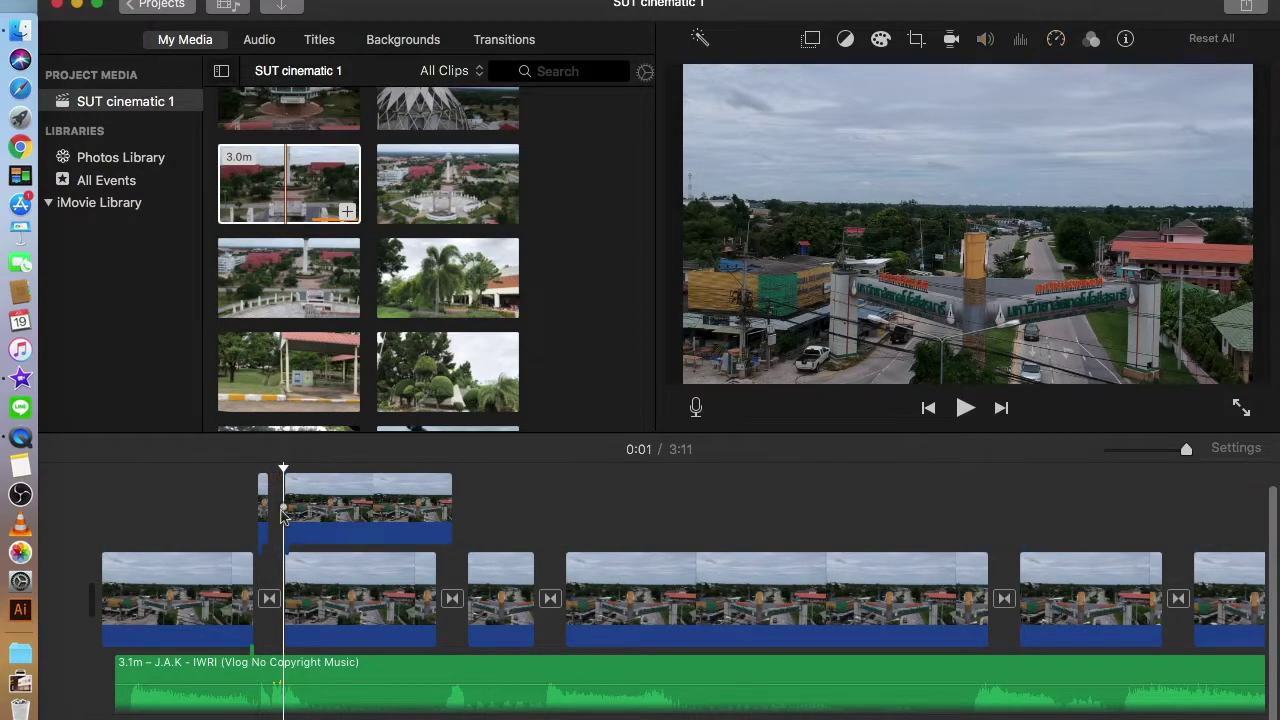
pyautogui.press('super+z')
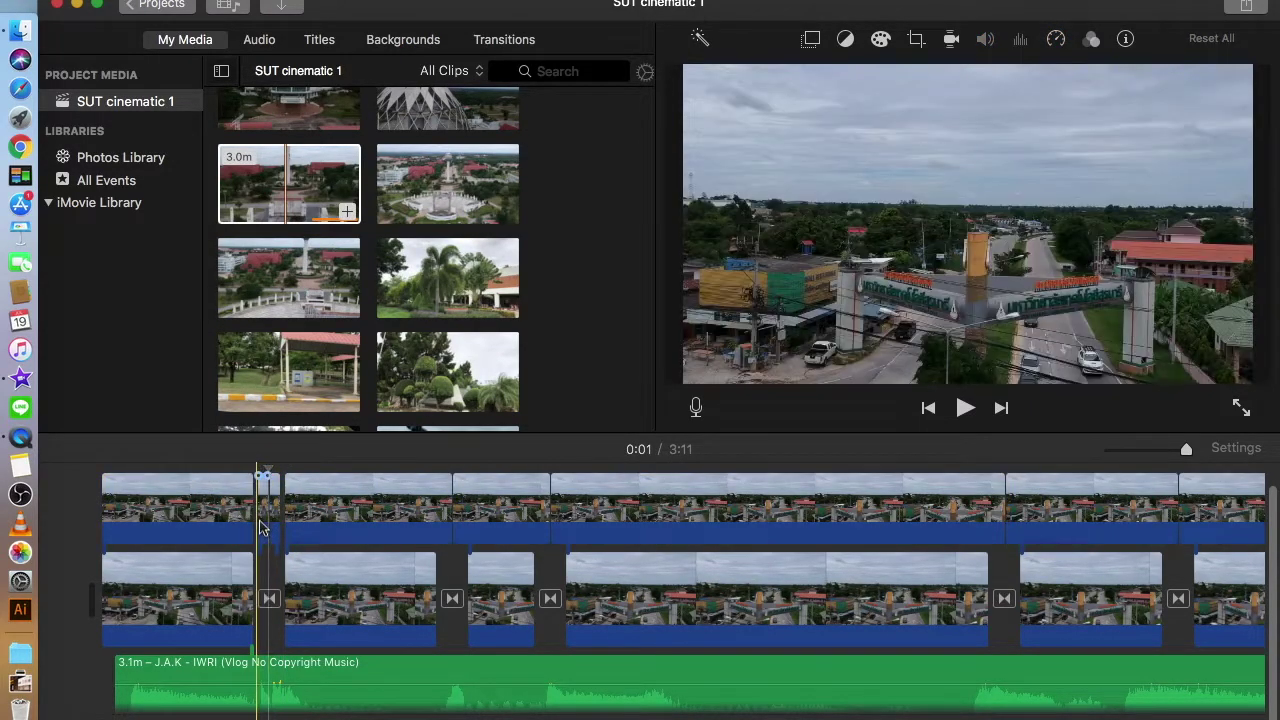
# Step: Delete the two short overlay pieces above the first transition
pyautogui.click(265, 529)
pyautogui.press('Delete')
pyautogui.click(274, 526)
pyautogui.press('Delete')
# Step: Play the opening across the gap between the first two overlay clips
pyautogui.click(227, 528)
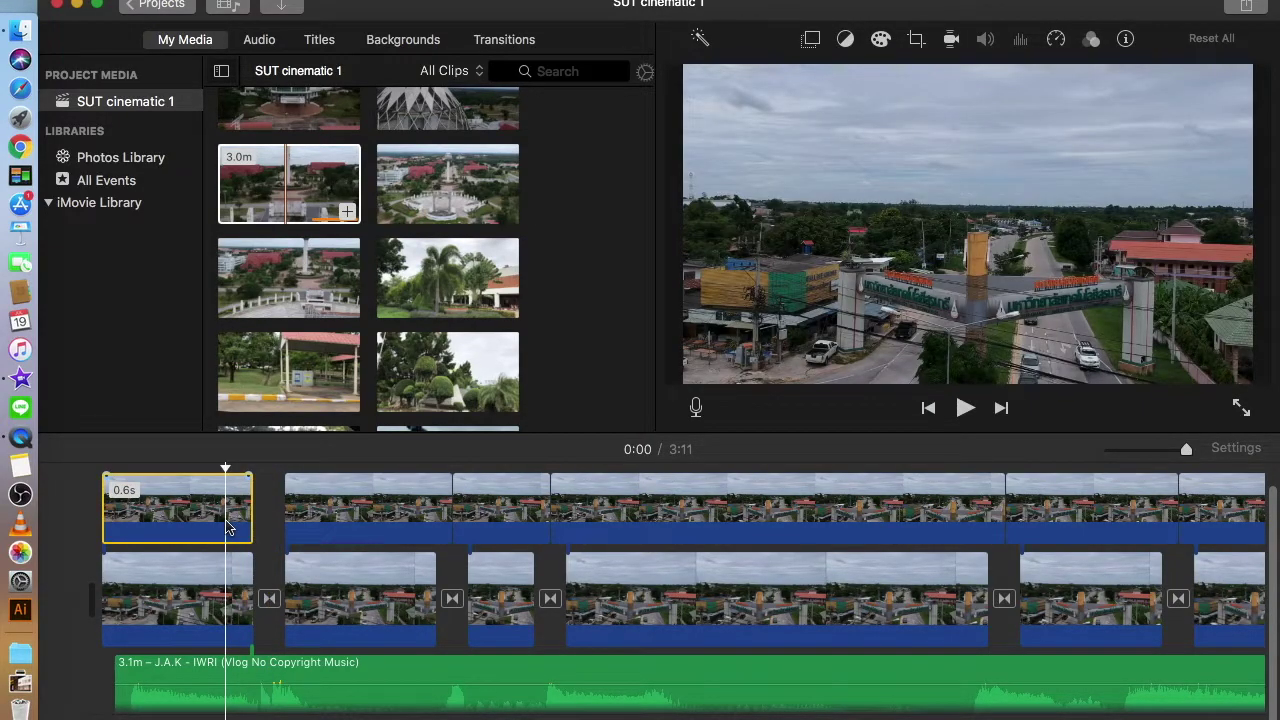
pyautogui.press('space')
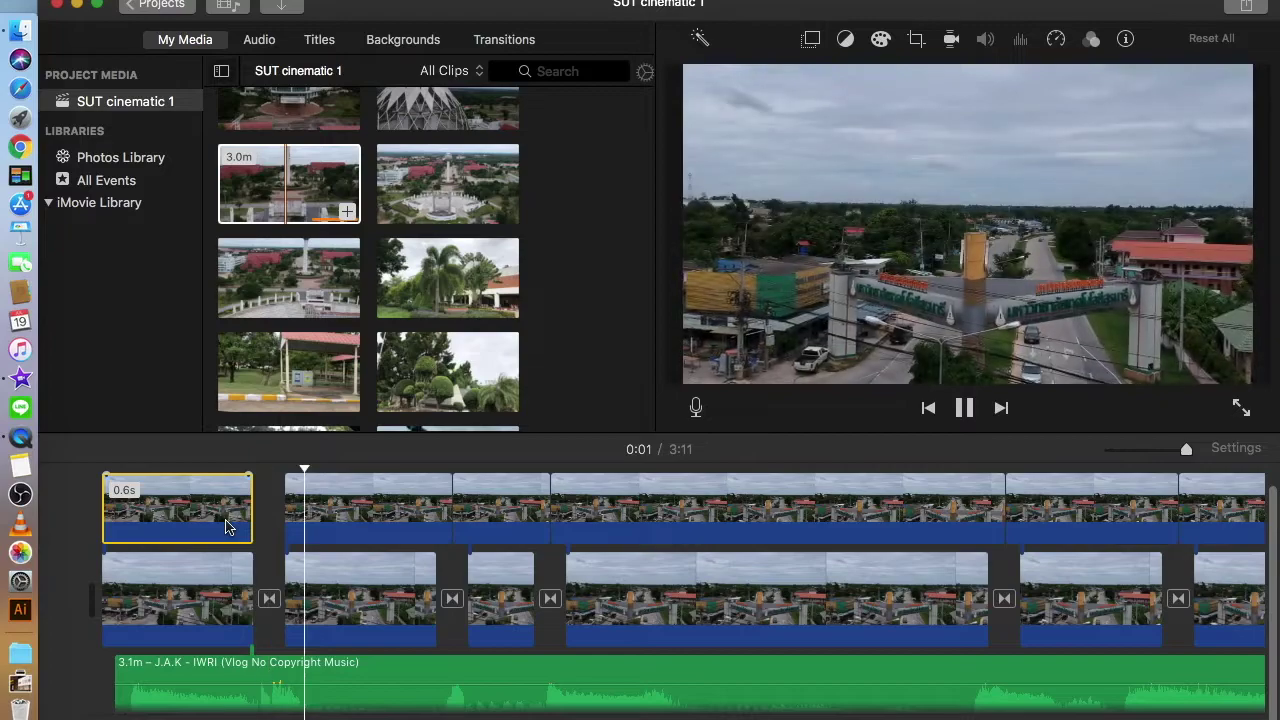
pyautogui.press('space')
pyautogui.scroll(1, 226, 528)
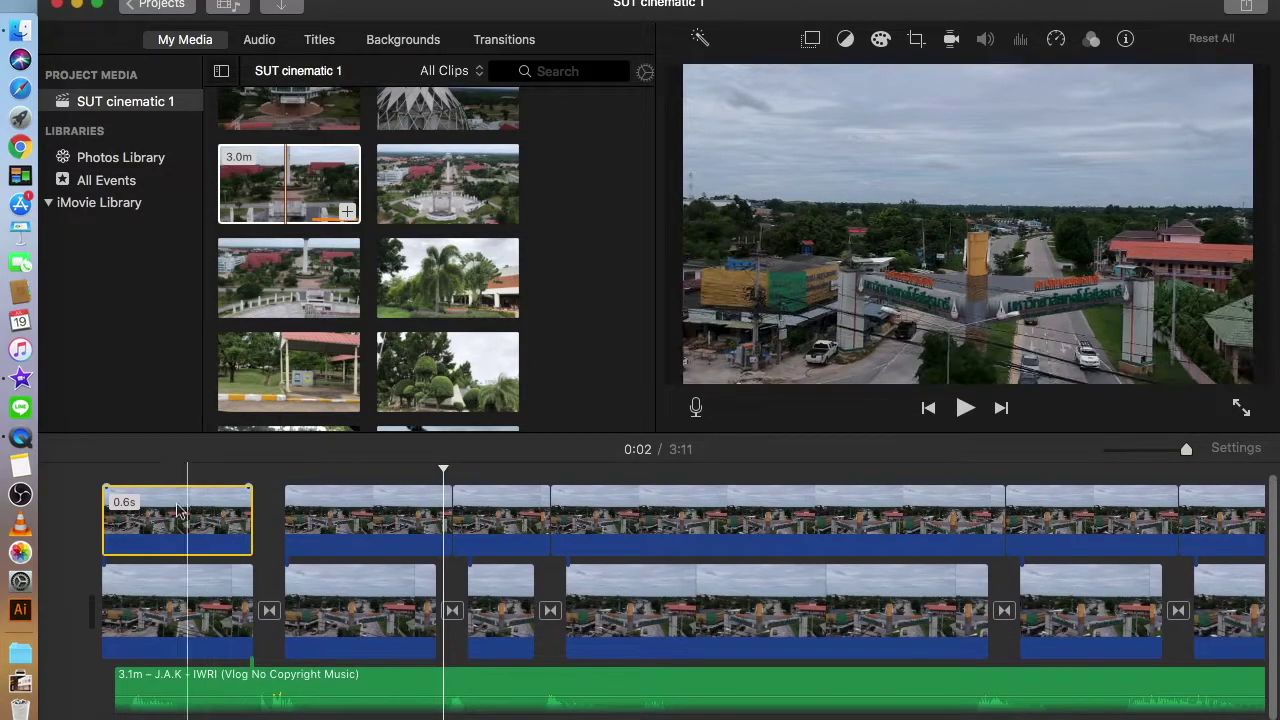
# Step: Select the whole row of overlay clips and set their overlay mode to Split Screen
pyautogui.click(75, 487)
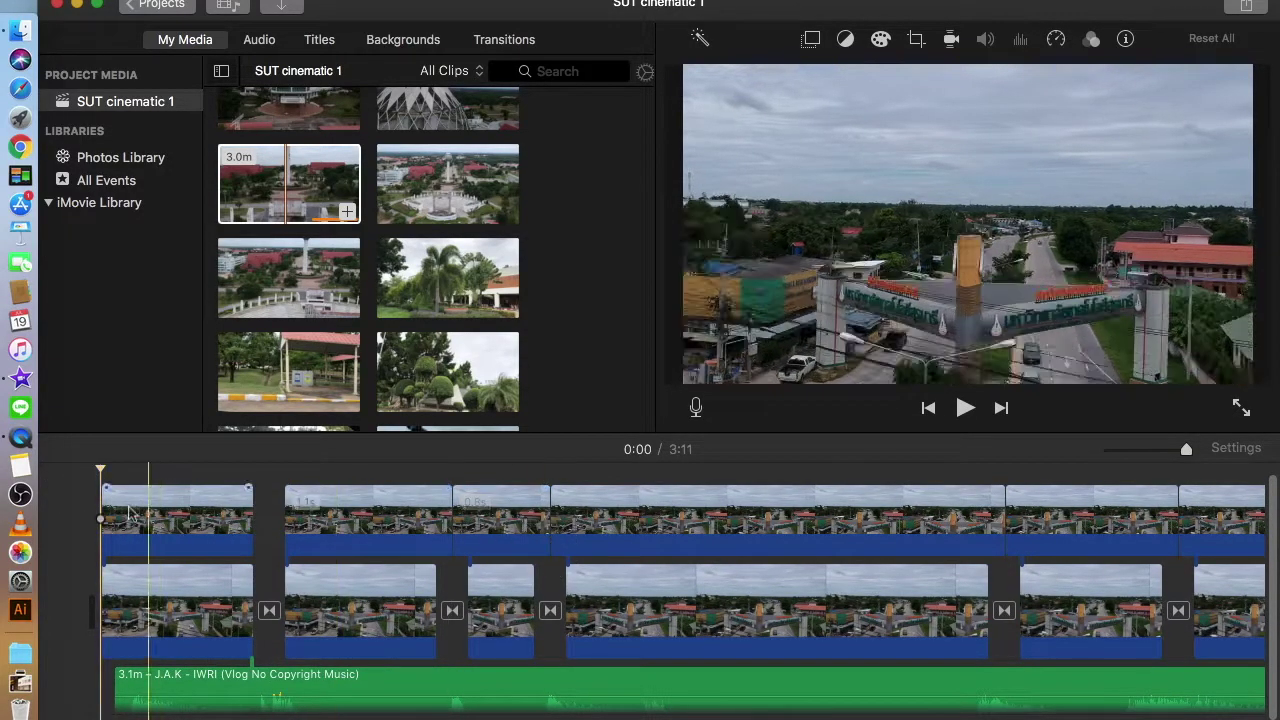
pyautogui.moveTo(83, 482); pyautogui.dragTo(1270, 518)
pyautogui.press('Delete')
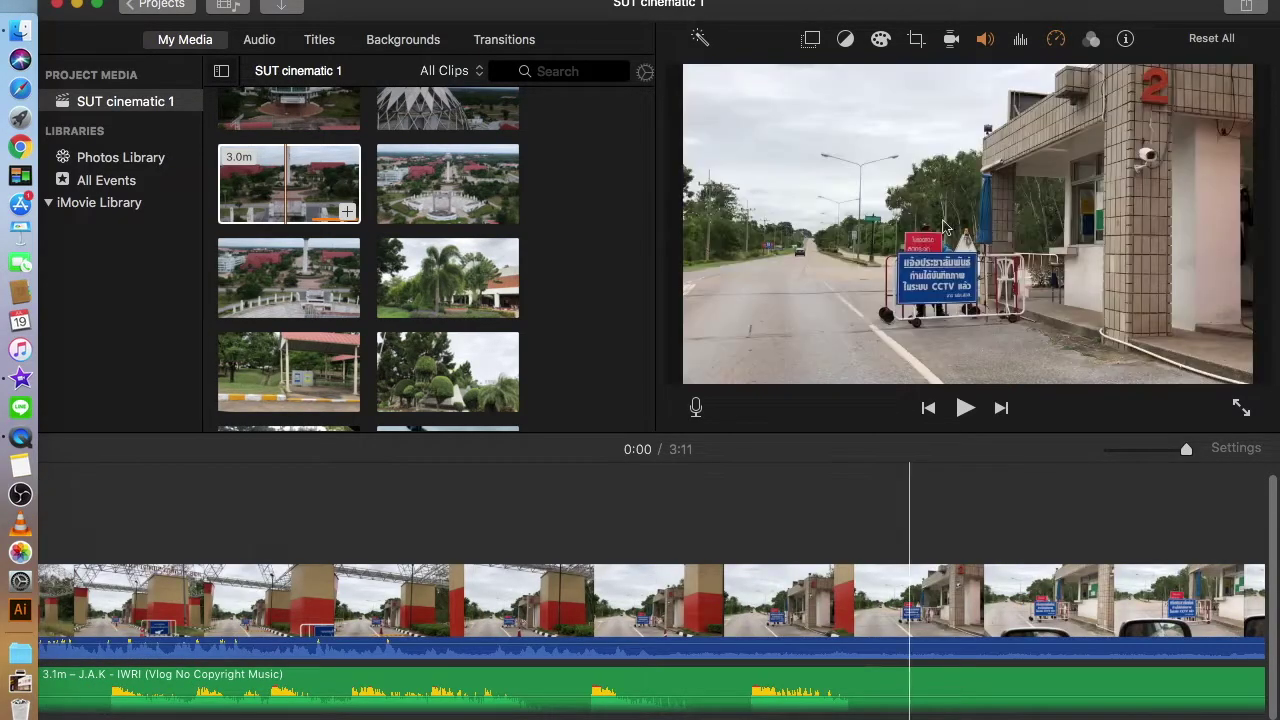
pyautogui.click(811, 40)
pyautogui.click(803, 78)
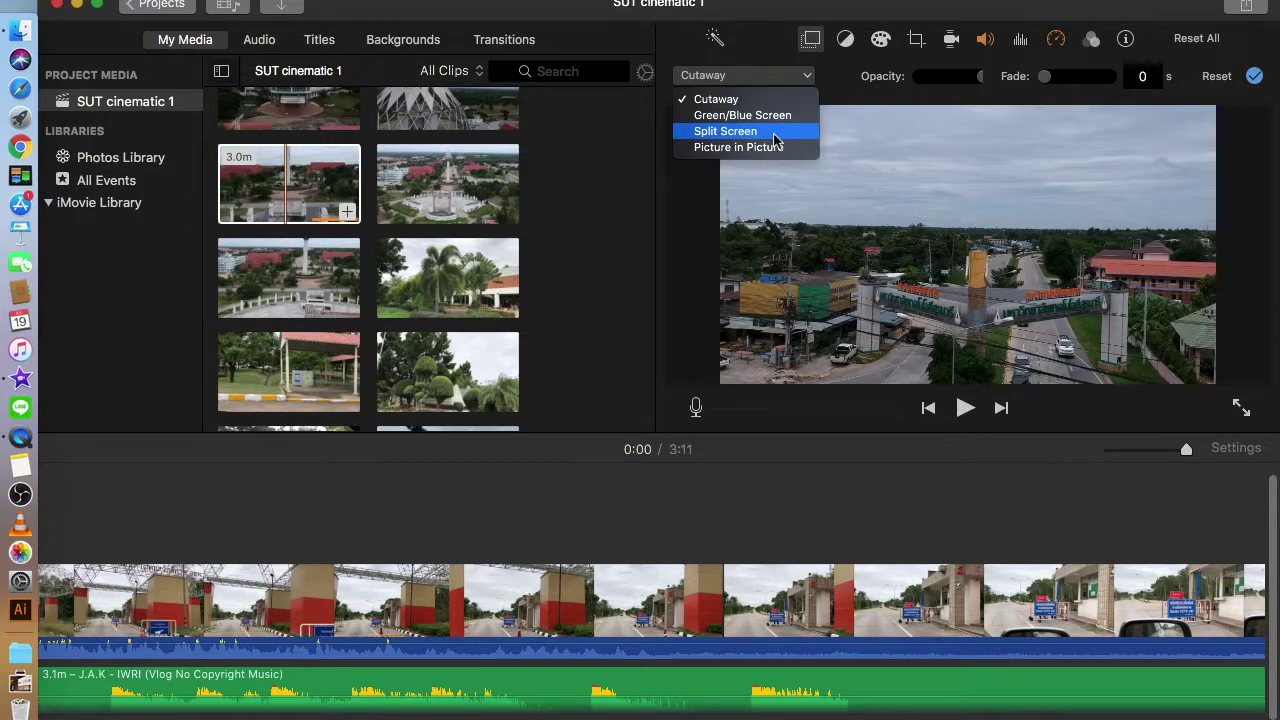
pyautogui.click(765, 132)
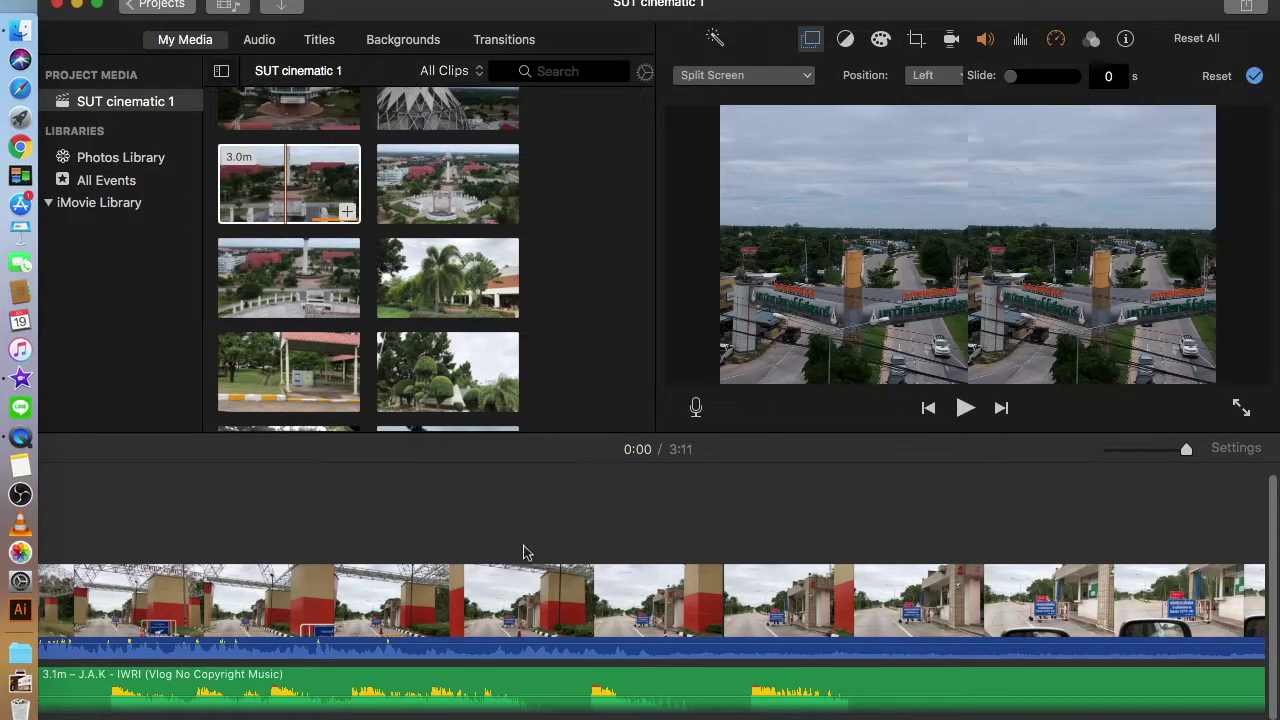
# Step: Play the split-screen opening from the start of the timeline
pyautogui.hscroll(-15, 524, 552)
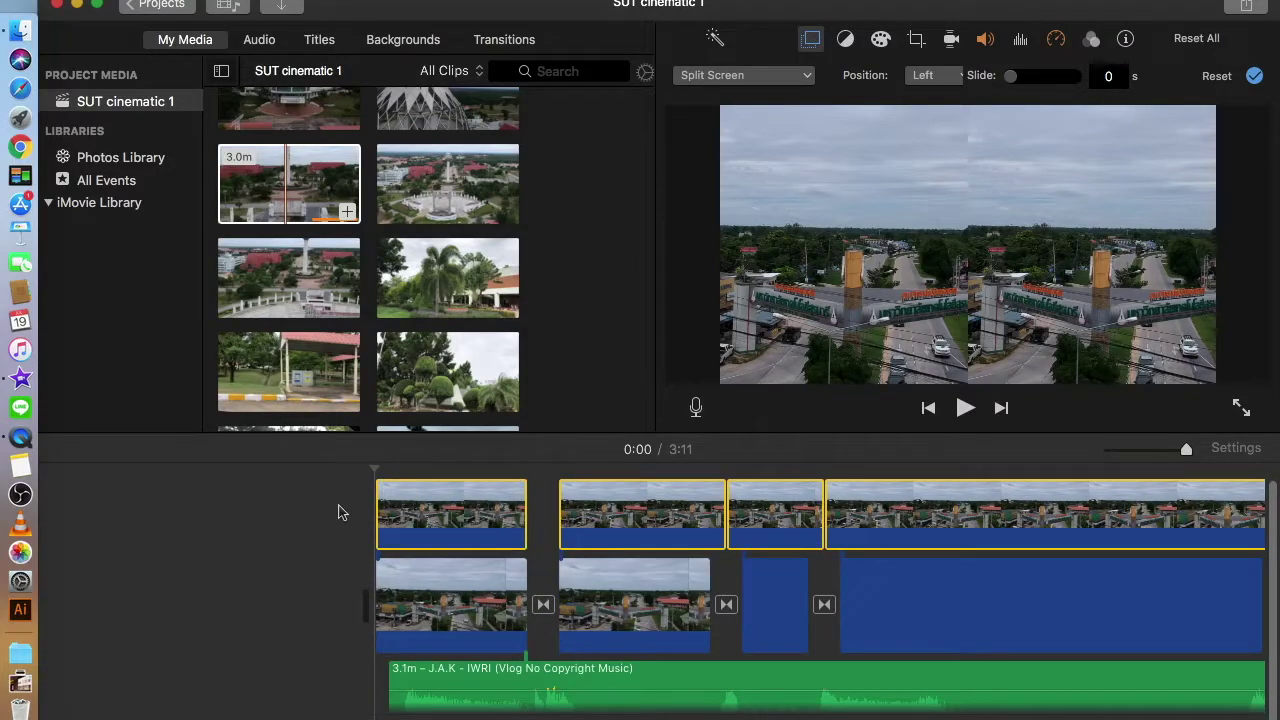
pyautogui.click(307, 505)
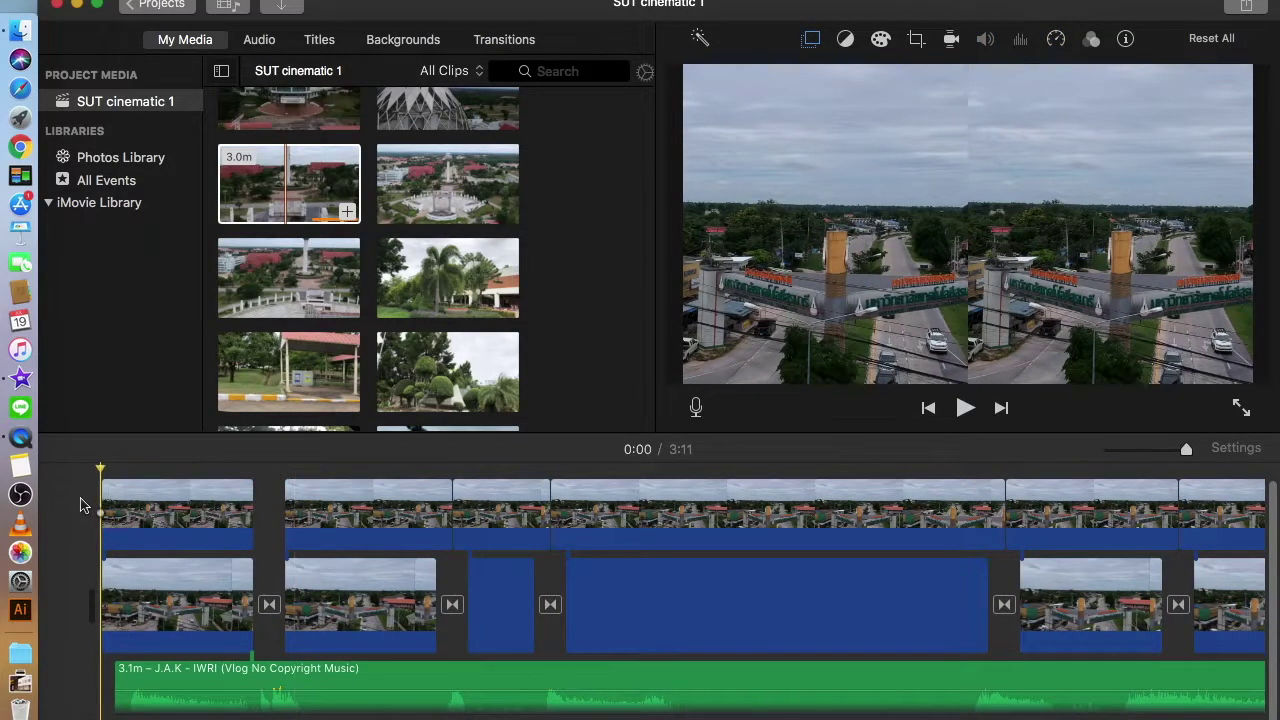
pyautogui.press('space')
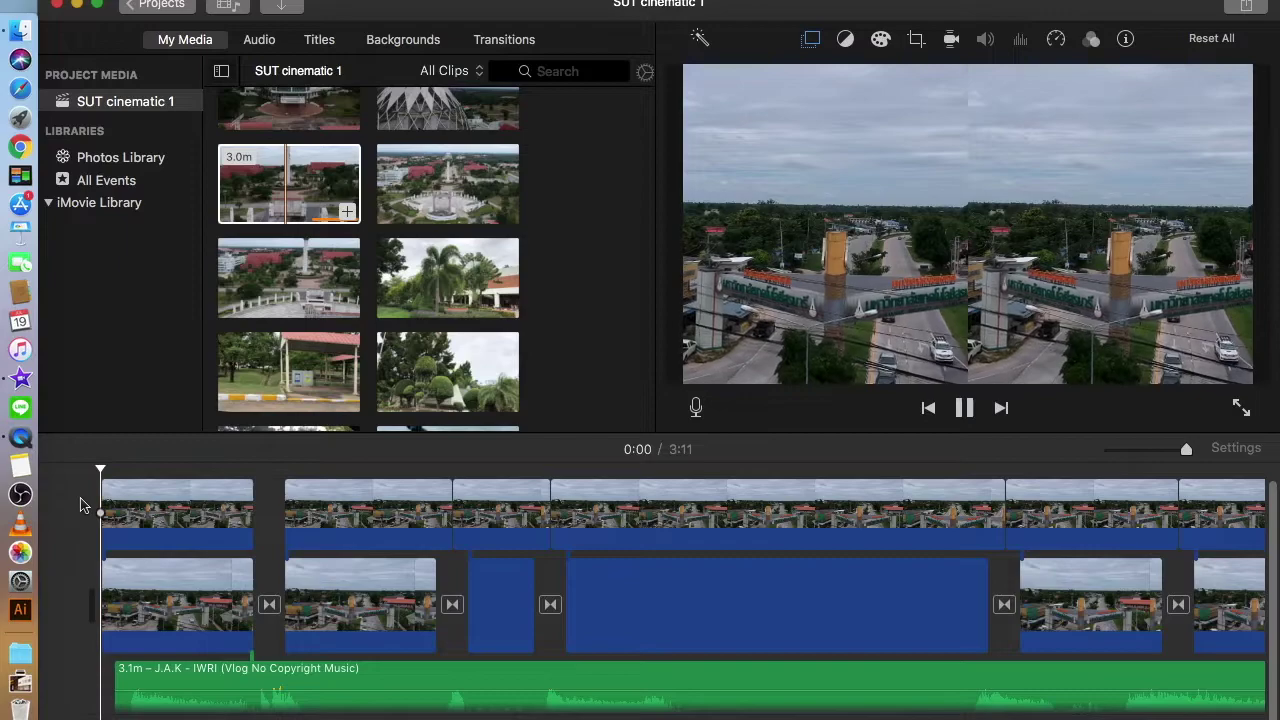
pyautogui.press('space')
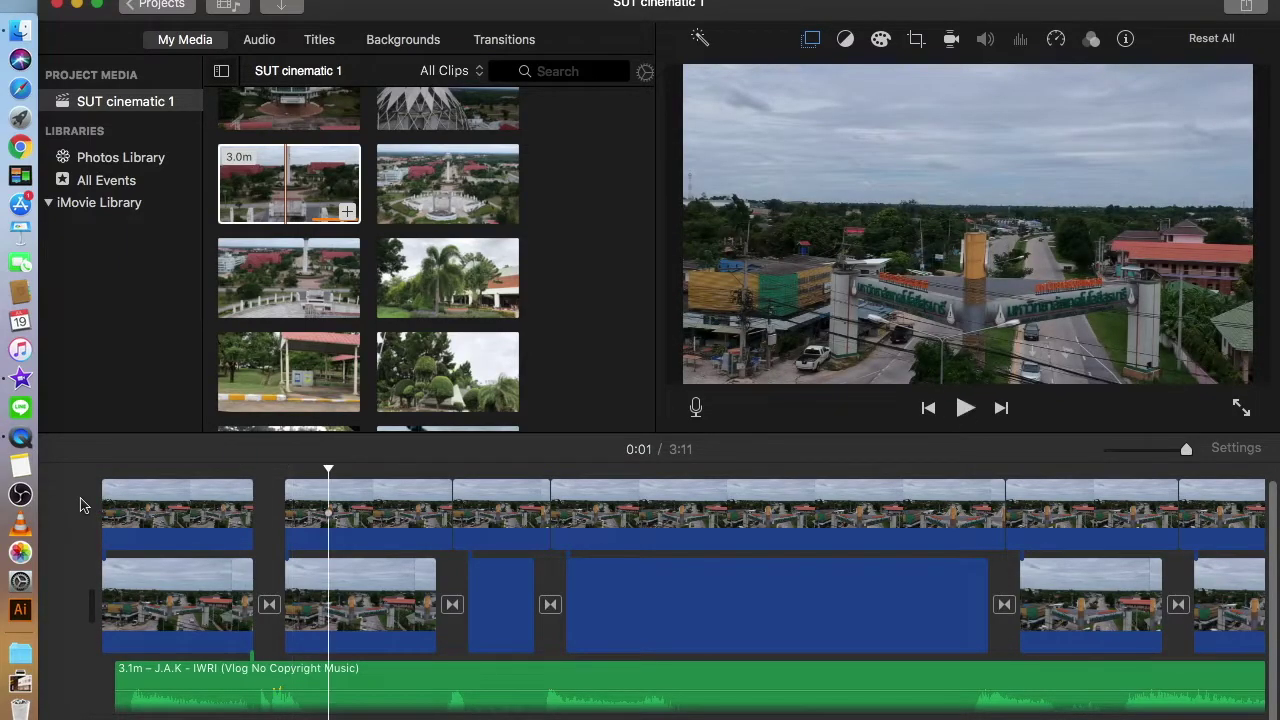
# Step: Cut away the second overlay clip's end and the third overlay clip's start above the second transition
pyautogui.hscroll(1, 80, 505)
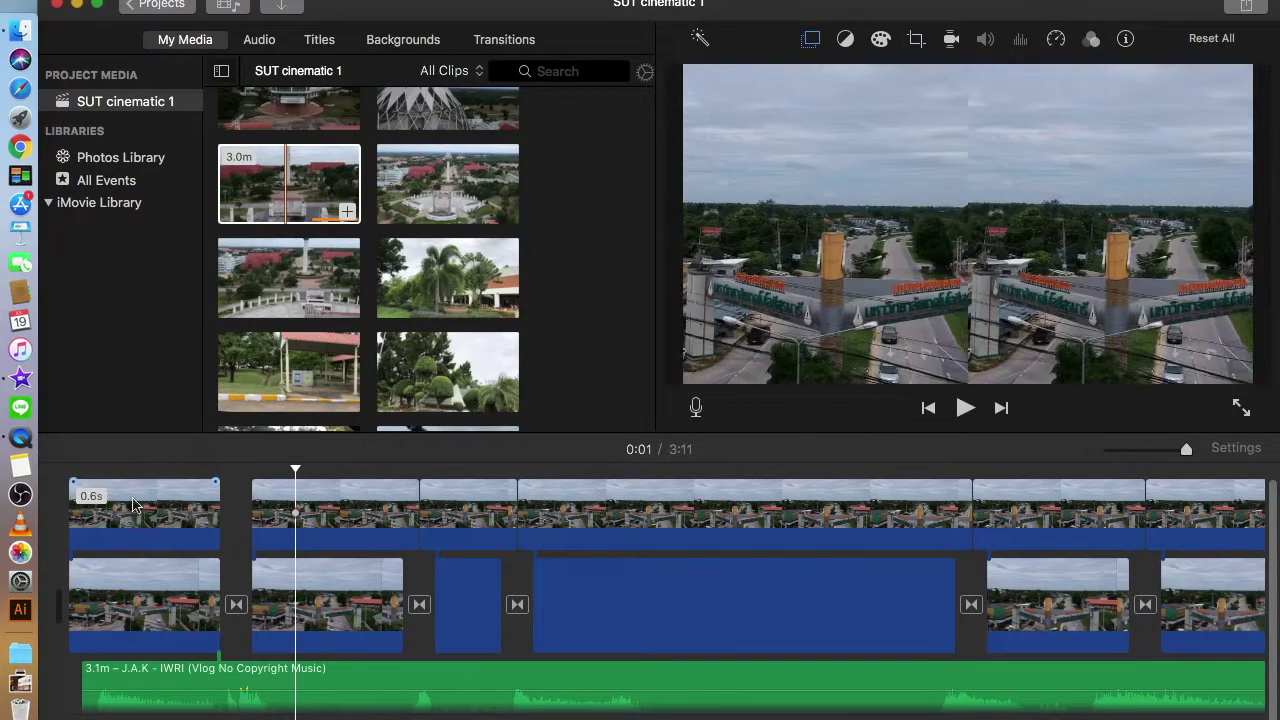
pyautogui.click(409, 520)
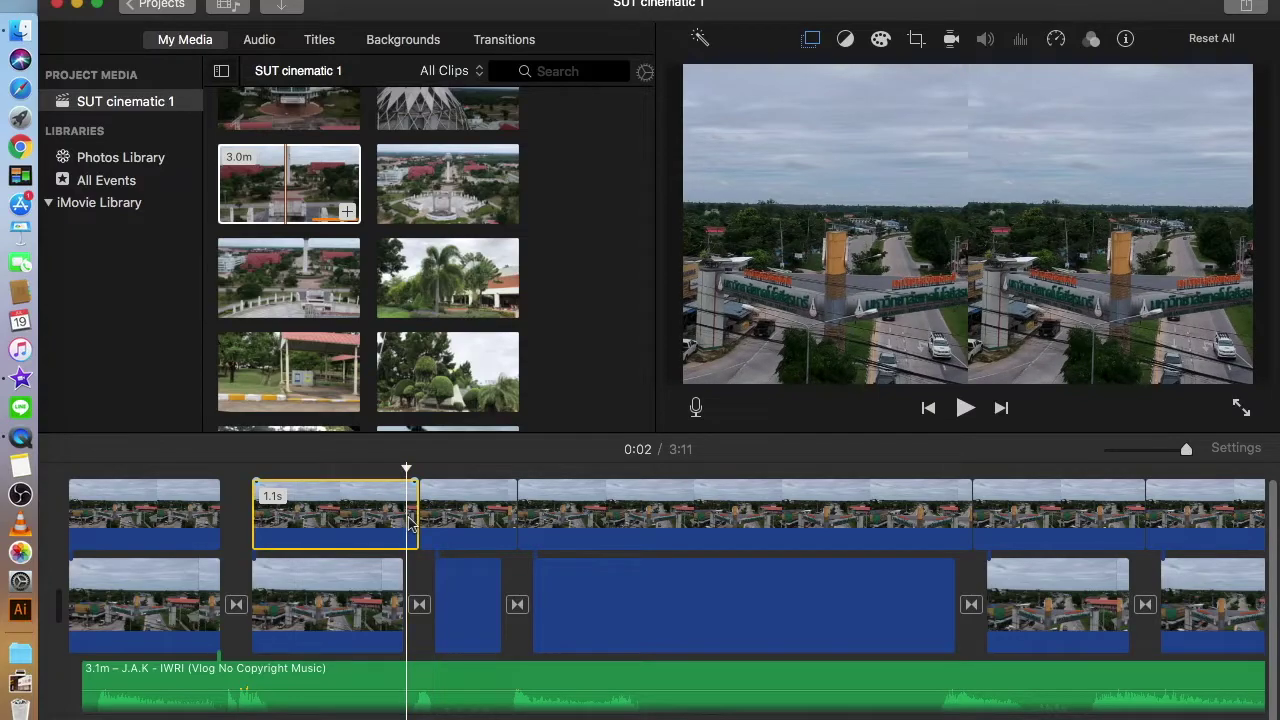
pyautogui.moveTo(409, 520); pyautogui.dragTo(395, 520)
pyautogui.click(435, 525)
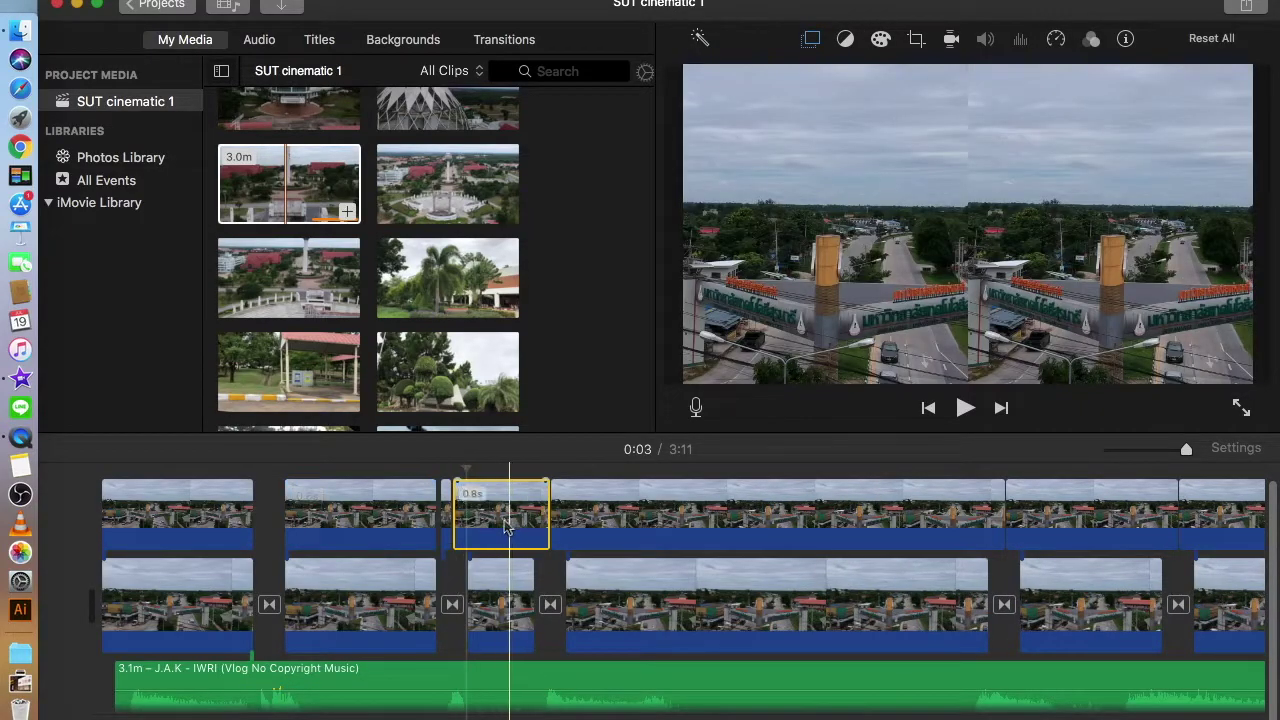
pyautogui.press('super+b')
pyautogui.press('BackSpace')
pyautogui.click(445, 515)
pyautogui.press('BackSpace')
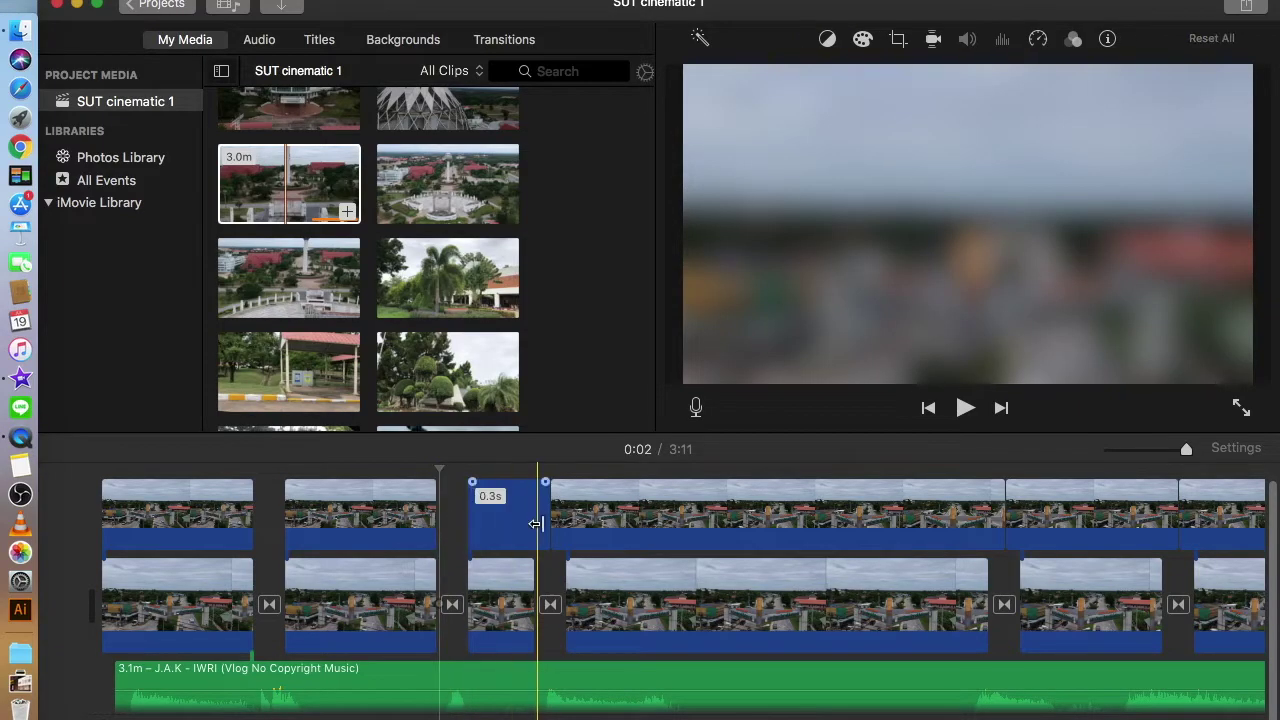
# Step: Split off and delete the third overlay clip's end and the fourth overlay clip's start above the third transition
pyautogui.click(537, 523)
pyautogui.press('super+b')
pyautogui.click(564, 531)
pyautogui.press('super+b')
pyautogui.press('BackSpace')
pyautogui.click(548, 530)
pyautogui.press('BackSpace')
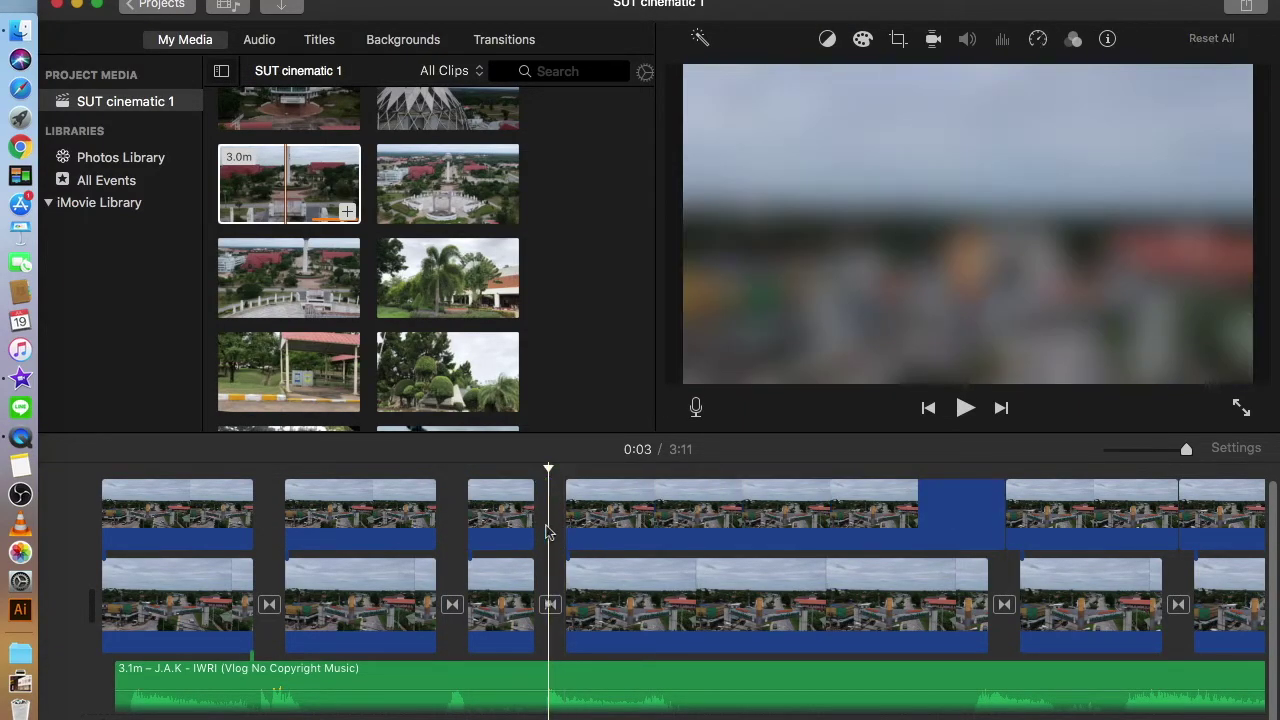
# Step: Trim the fourth overlay clip's end and the fifth overlay clip's start to match the originals around the fourth transition
pyautogui.hscroll(5, 560, 528)
pyautogui.click(575, 527)
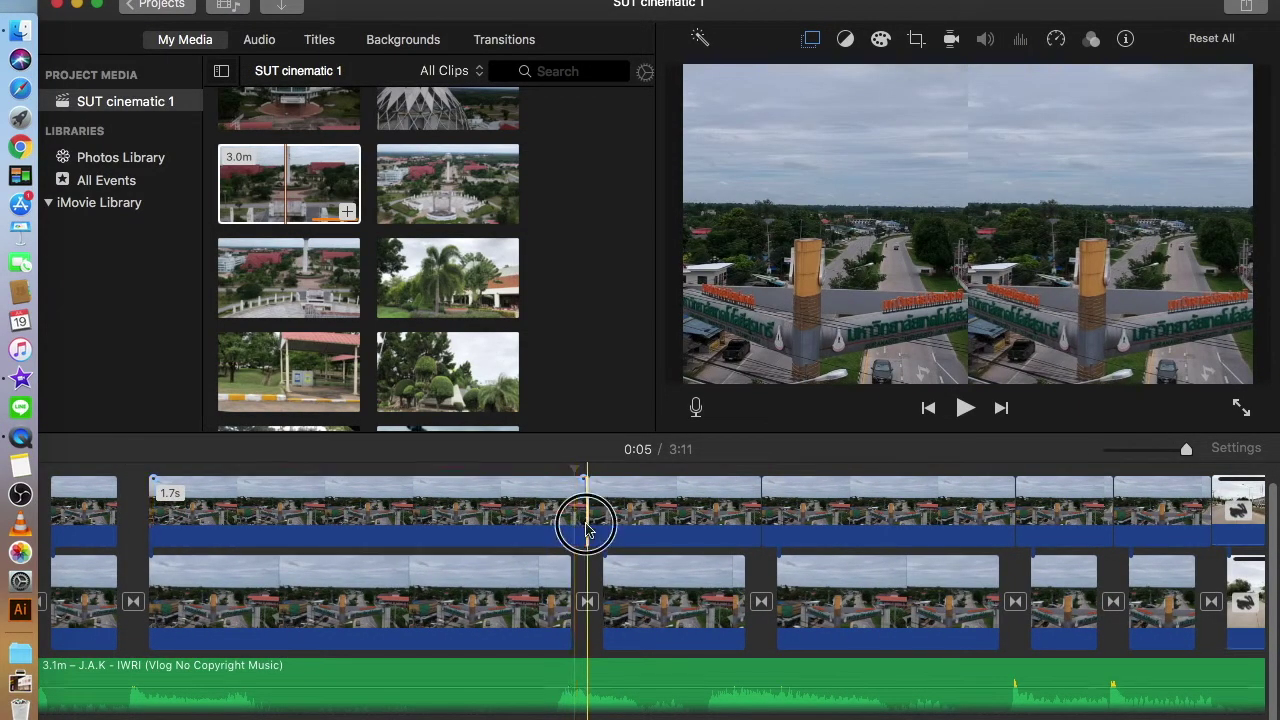
pyautogui.moveTo(585, 519); pyautogui.dragTo(575, 524)
pyautogui.click(604, 521)
pyautogui.click(622, 511)
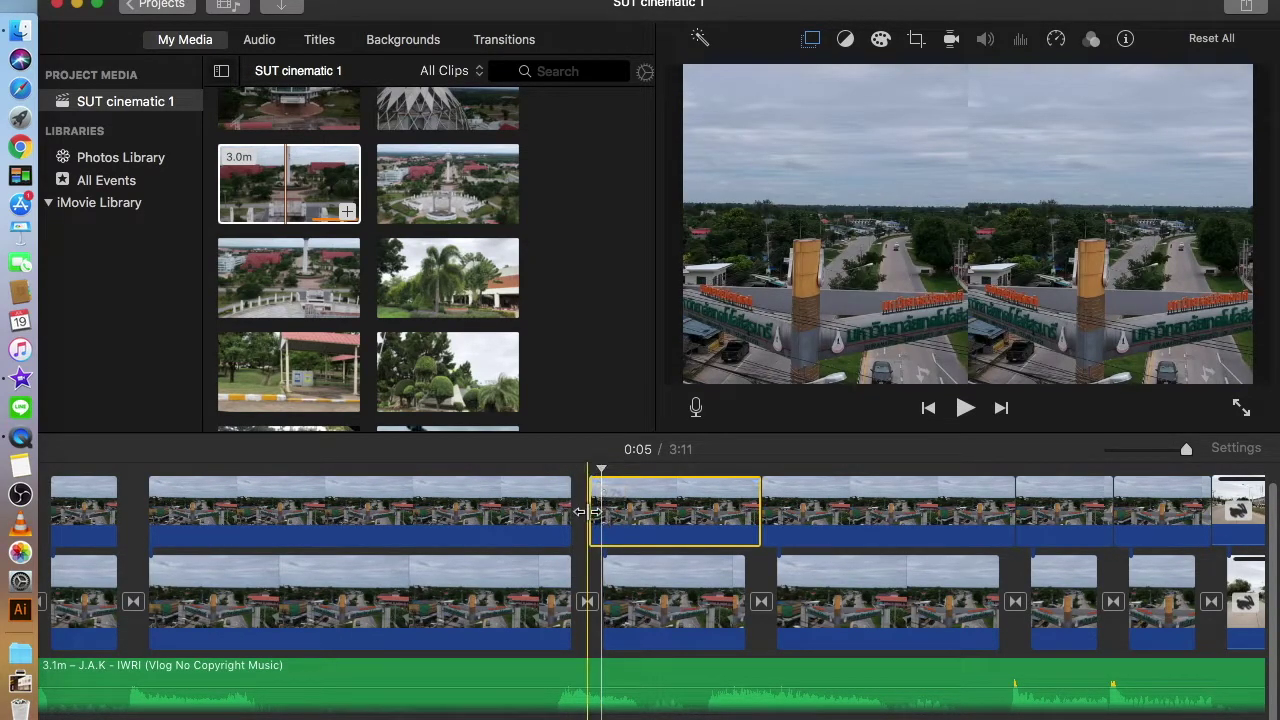
pyautogui.moveTo(604, 519); pyautogui.dragTo(603, 516)
# Step: Trim the fifth, sixth and seventh overlay clips where they meet so they match the original clips below
pyautogui.click(727, 516)
pyautogui.moveTo(758, 516)
pyautogui.mouseDown()
pyautogui.moveTo(743, 516)
pyautogui.moveTo(775, 516)
pyautogui.mouseUp()
pyautogui.click(775, 516)
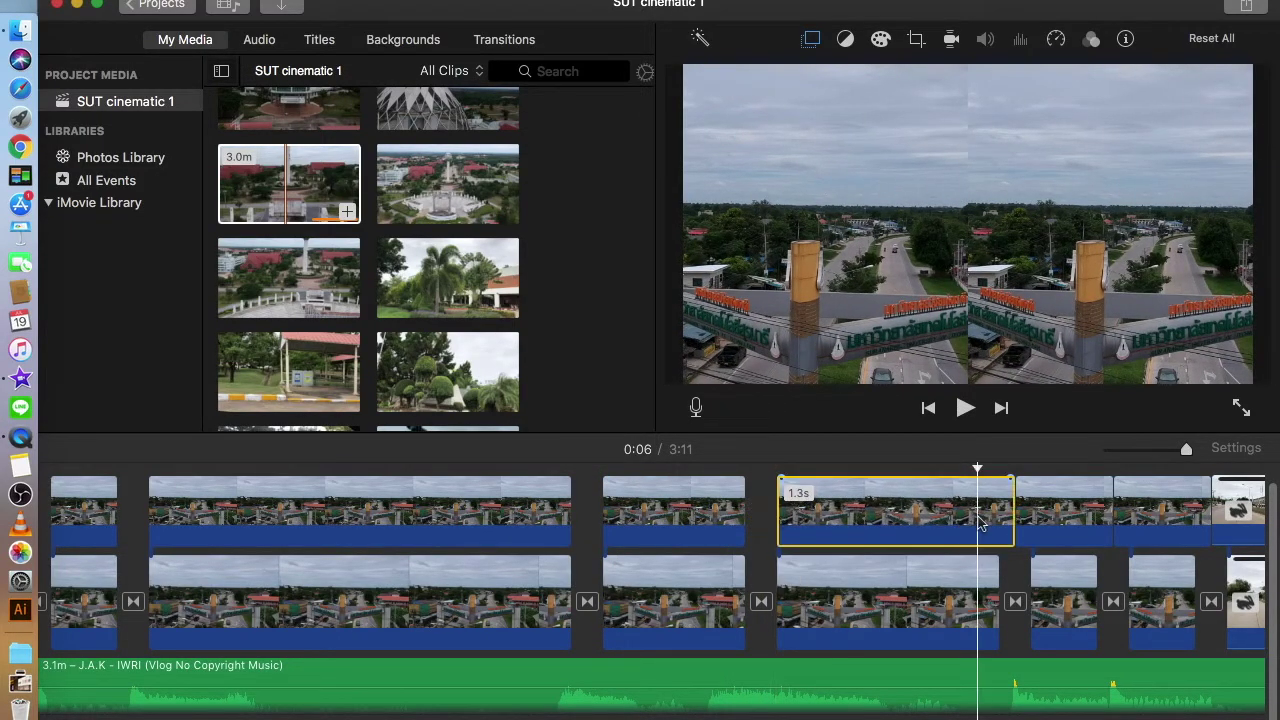
pyautogui.moveTo(1010, 515)
pyautogui.mouseDown()
pyautogui.moveTo(994, 514)
pyautogui.moveTo(1031, 520)
pyautogui.mouseUp()
pyautogui.click(1036, 525)
# Step: Trim the overlay clips above the next two transitions, up to the first road shot, to match the originals
pyautogui.hscroll(7, 1008, 525)
pyautogui.moveTo(358, 520)
pyautogui.mouseDown()
pyautogui.moveTo(314, 514)
pyautogui.moveTo(423, 520)
pyautogui.moveTo(362, 518)
pyautogui.moveTo(375, 516)
pyautogui.mouseUp()
pyautogui.moveTo(455, 516)
pyautogui.mouseDown()
pyautogui.moveTo(443, 516)
pyautogui.moveTo(473, 517)
pyautogui.mouseUp()
# Step: Select all the trimmed overlay clips and apply the Day into Night clip filter to them
pyautogui.hscroll(10, 741, 522)
pyautogui.hscroll(-15, 741, 524)
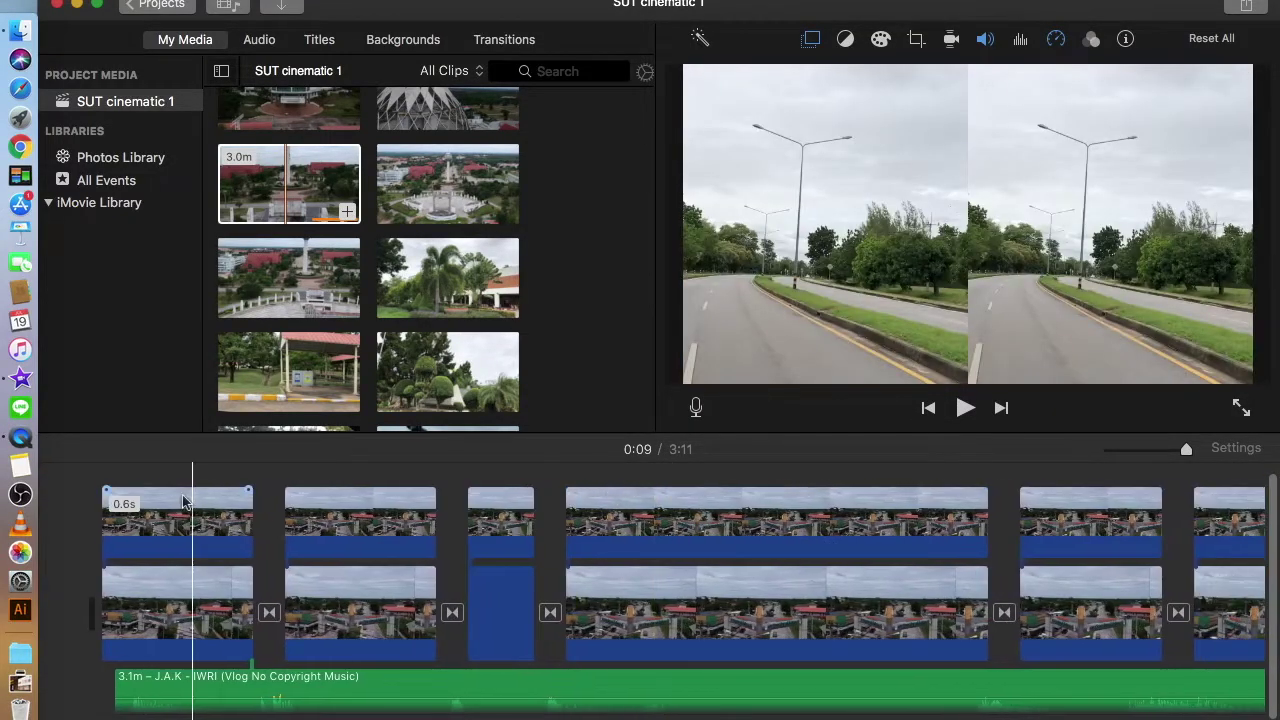
pyautogui.click(72, 483)
pyautogui.moveTo(98, 473); pyautogui.dragTo(978, 522)
pyautogui.hscroll(-15, 978, 526)
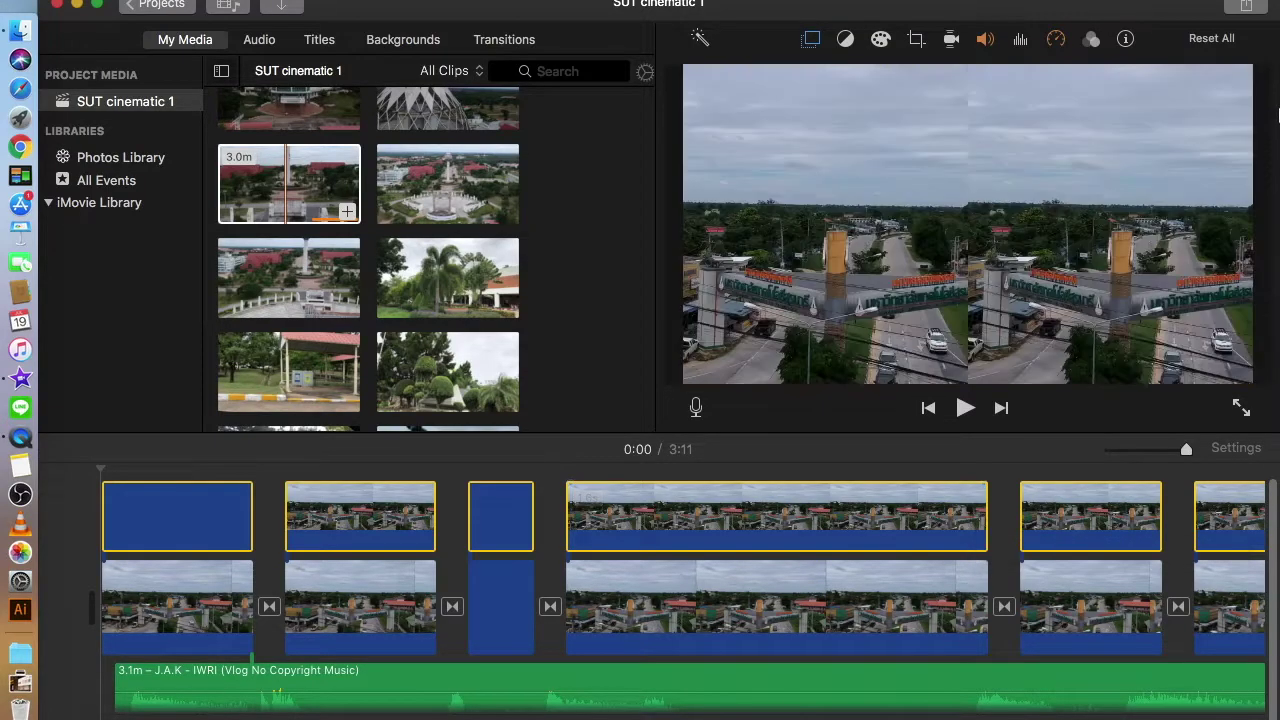
pyautogui.click(1091, 39)
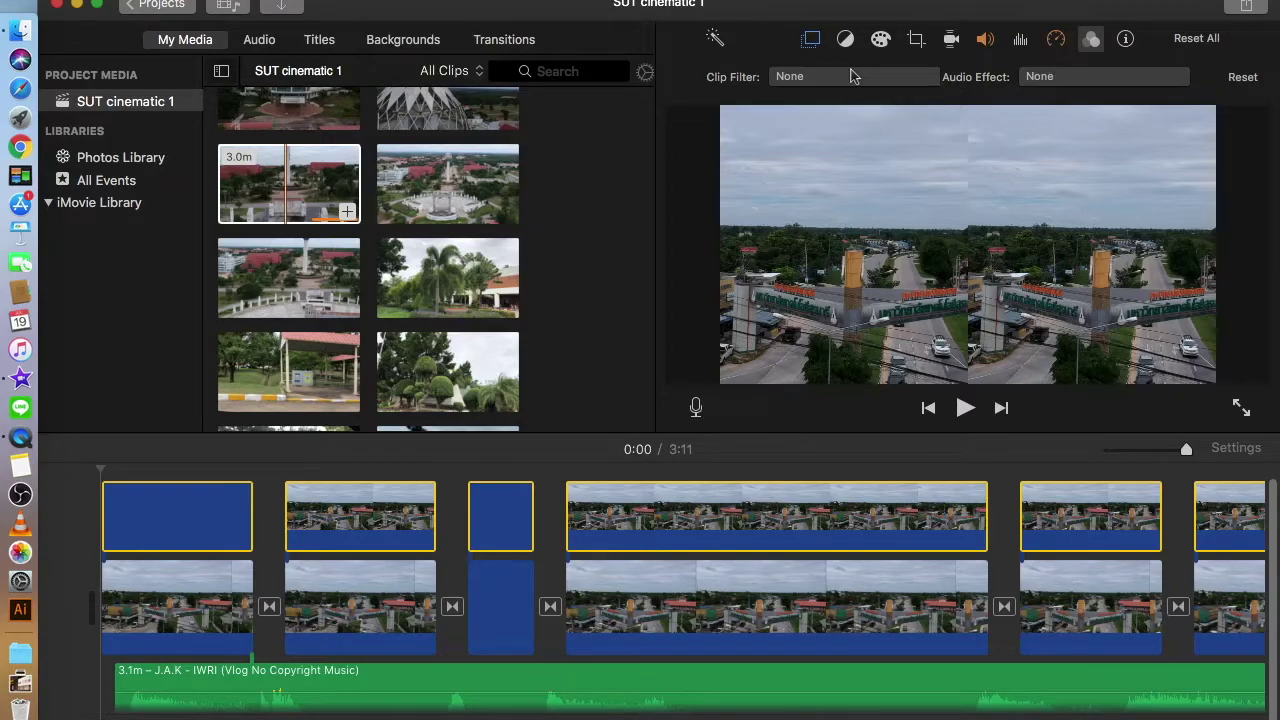
pyautogui.click(1092, 40)
pyautogui.click(1092, 40)
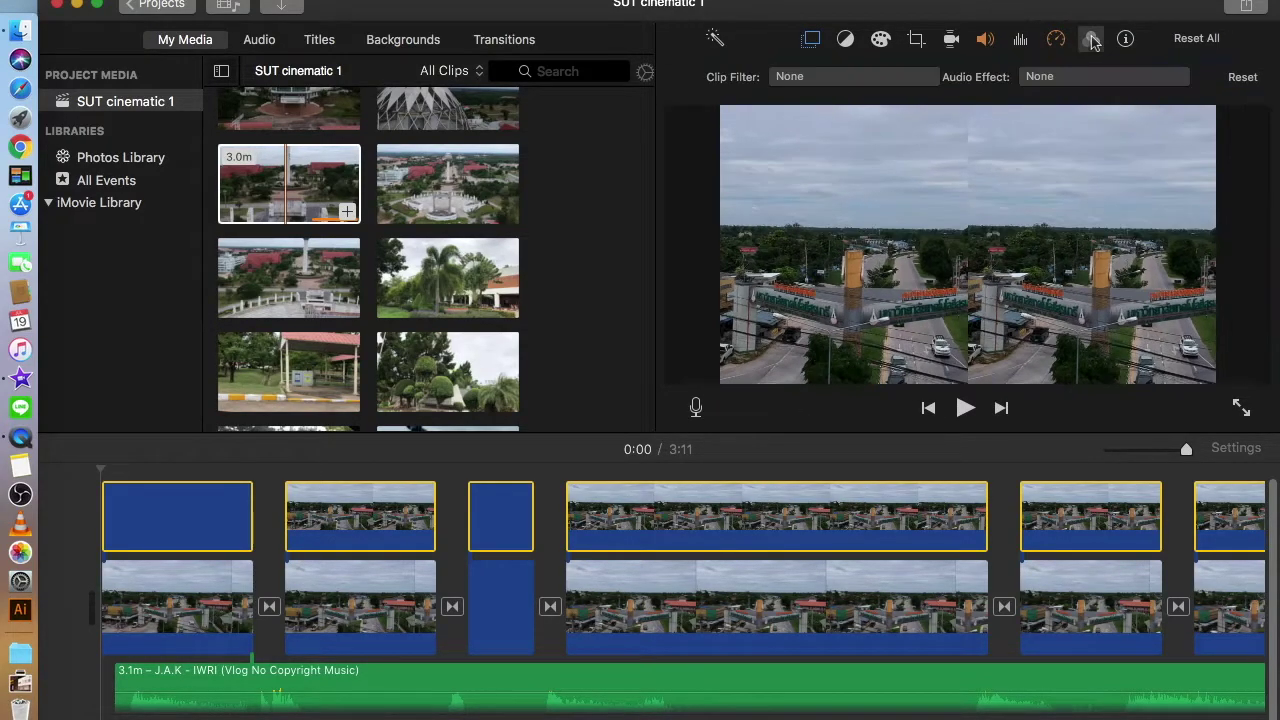
pyautogui.click(812, 78)
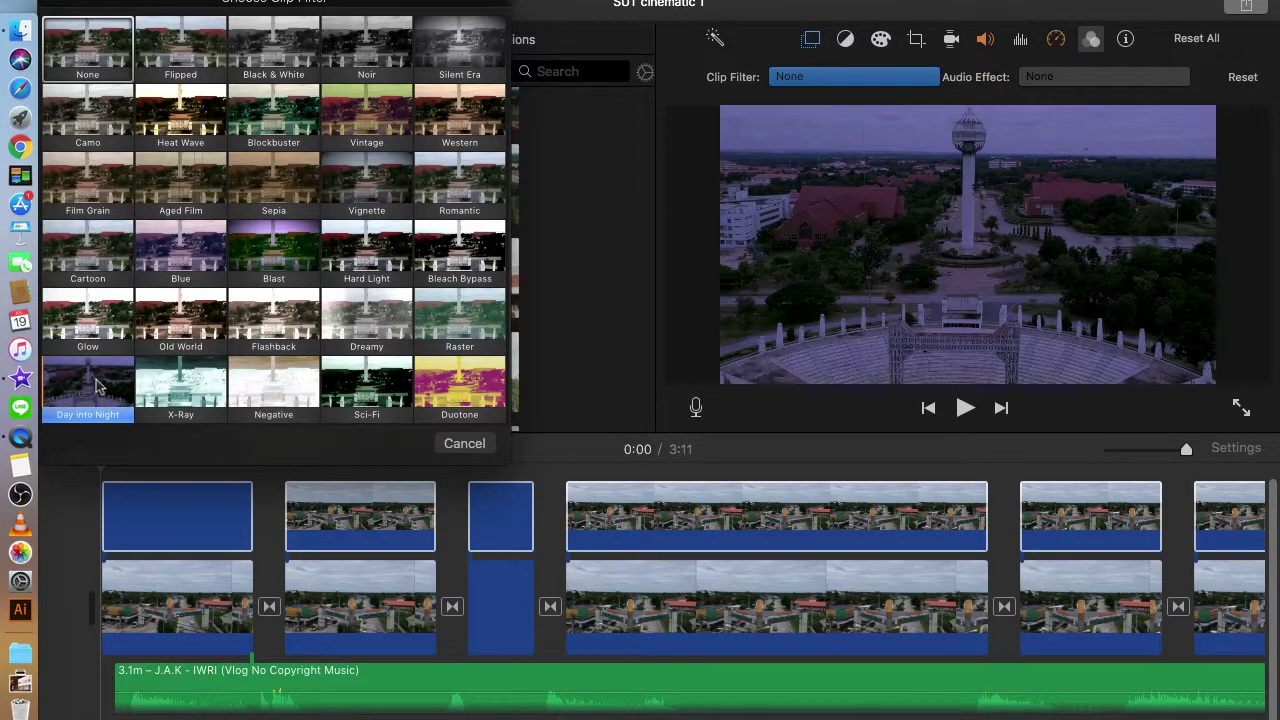
pyautogui.click(89, 384)
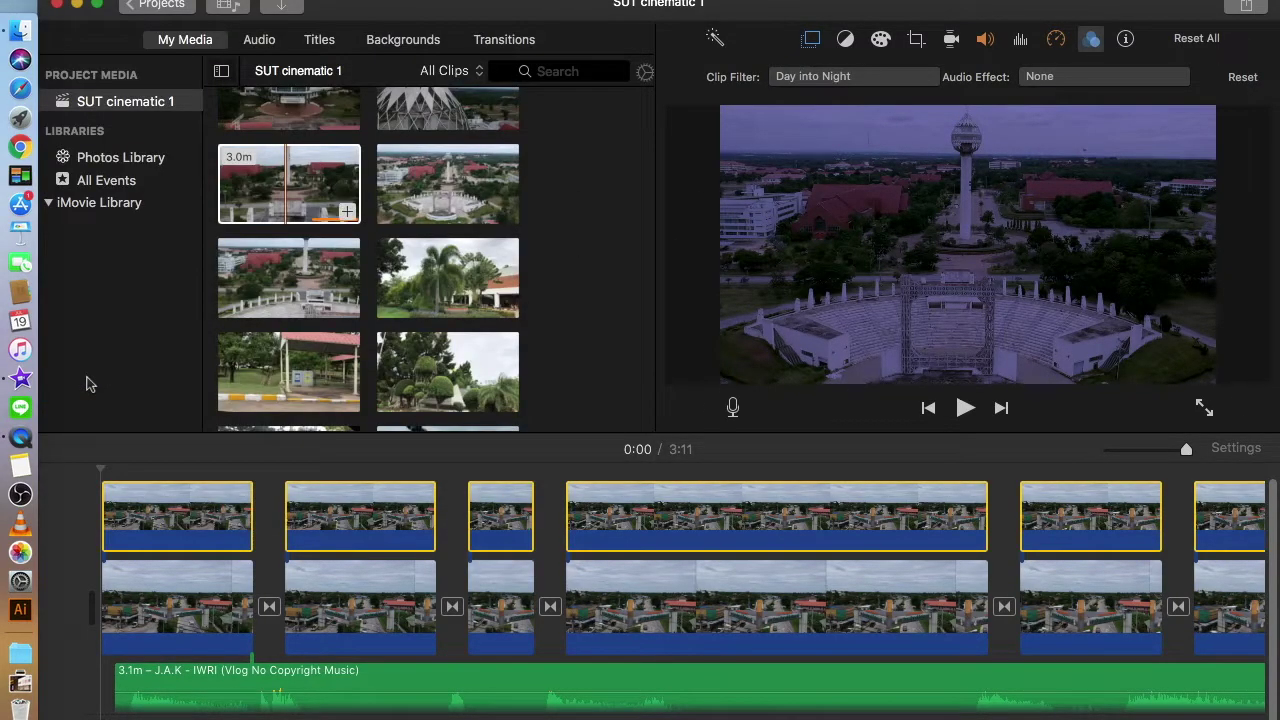
# Step: Reselect the overlay clips and set their split-screen position to Right
pyautogui.click(323, 426)
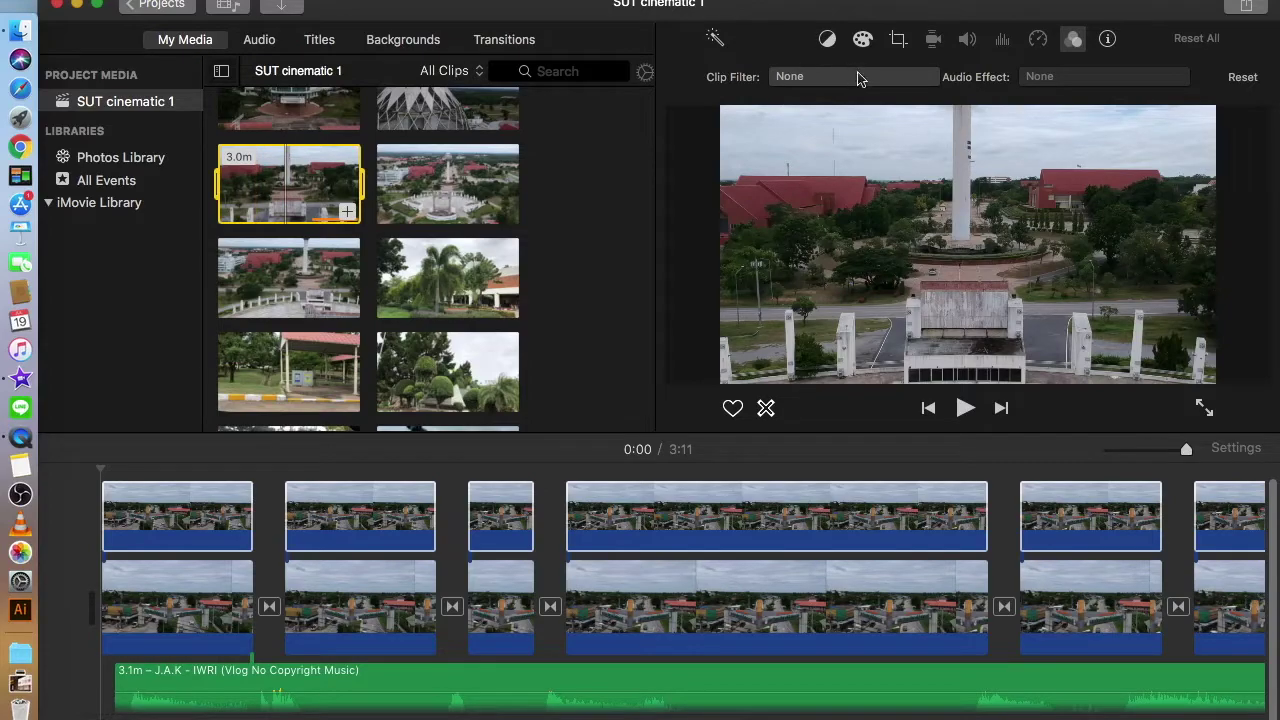
pyautogui.click(392, 470)
pyautogui.press('super+a')
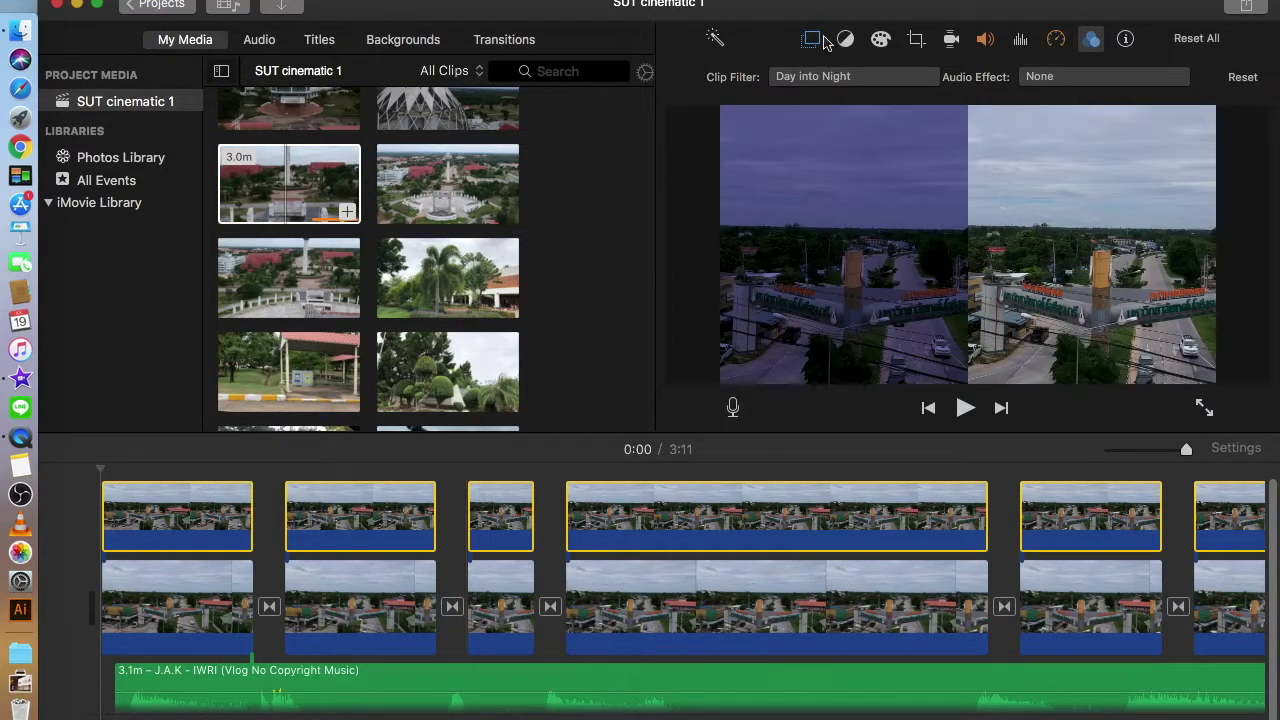
pyautogui.click(811, 40)
pyautogui.click(932, 76)
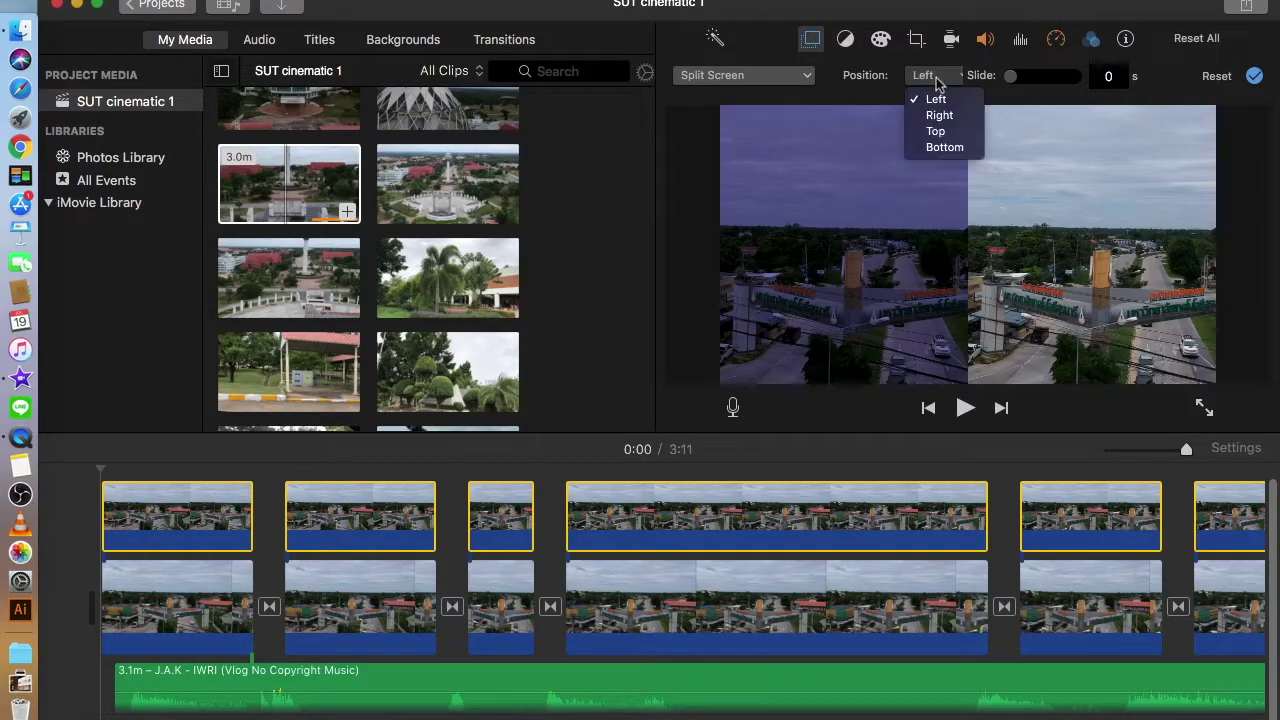
pyautogui.click(941, 117)
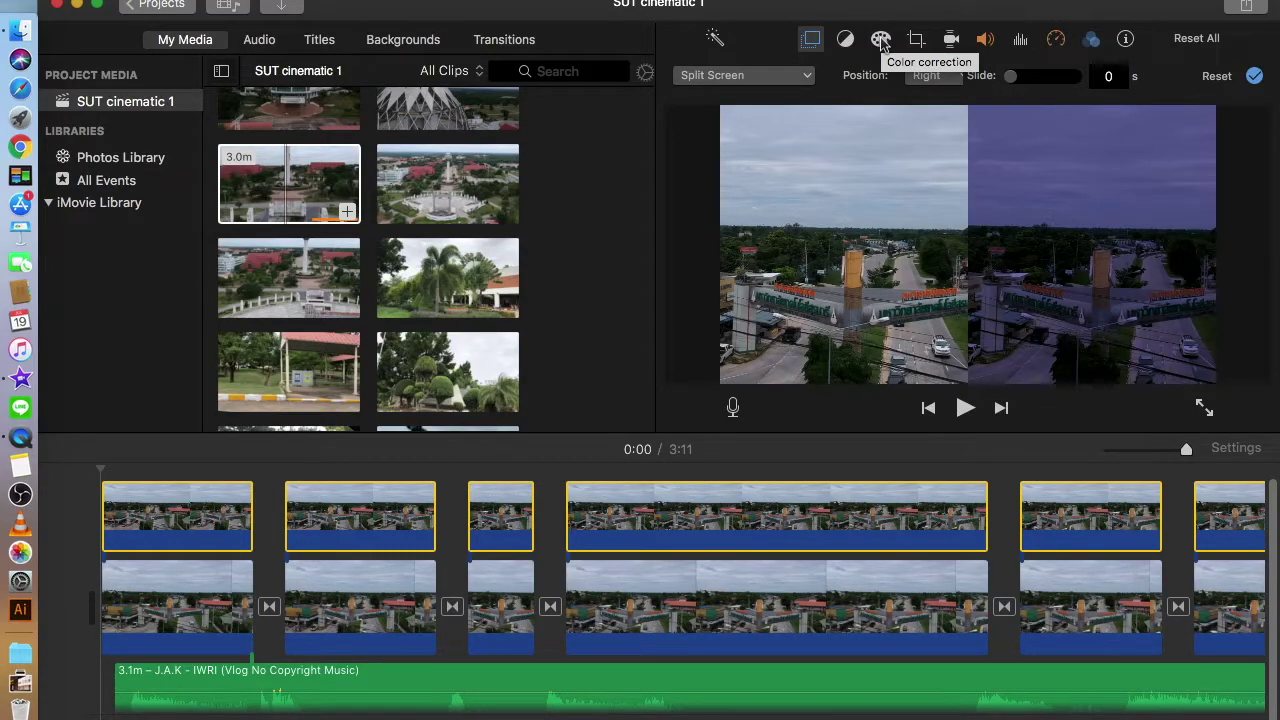
# Step: Color-correct the selected overlay clips by adjusting the shadows and raising the highlights to brighten the night side
pyautogui.click(881, 40)
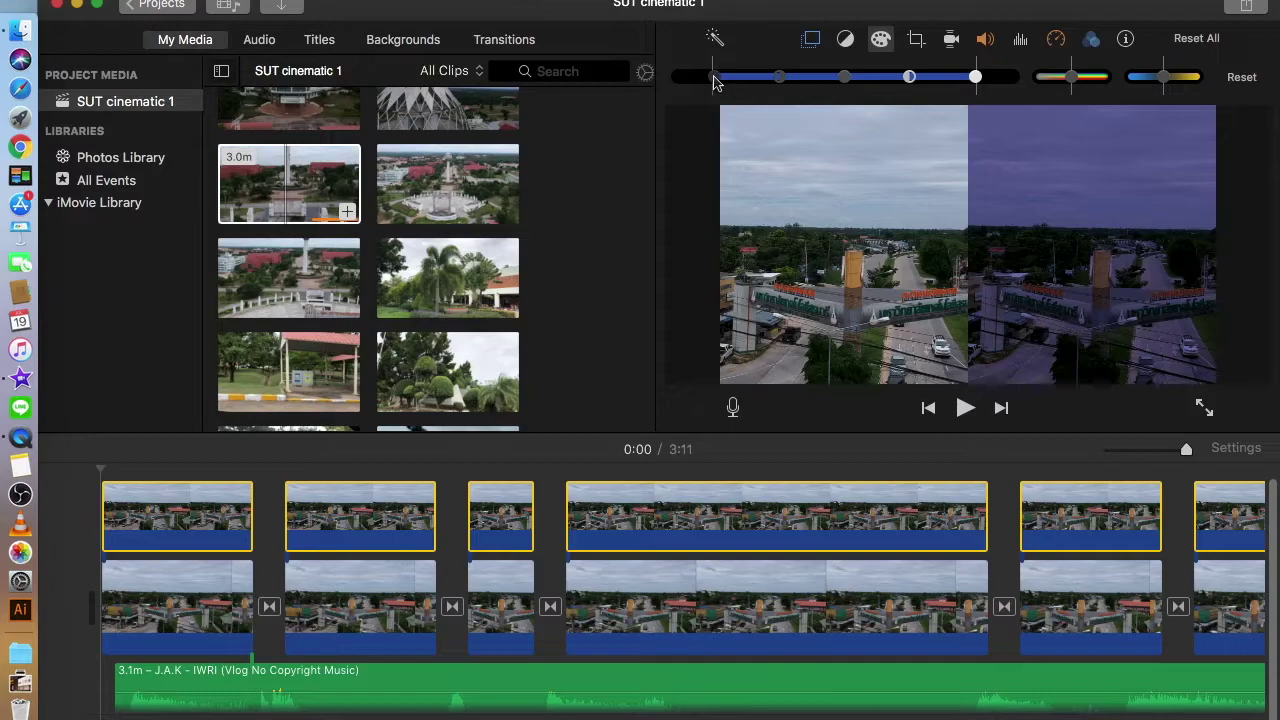
pyautogui.moveTo(715, 82); pyautogui.dragTo(773, 84)
pyautogui.moveTo(976, 81); pyautogui.dragTo(1058, 82)
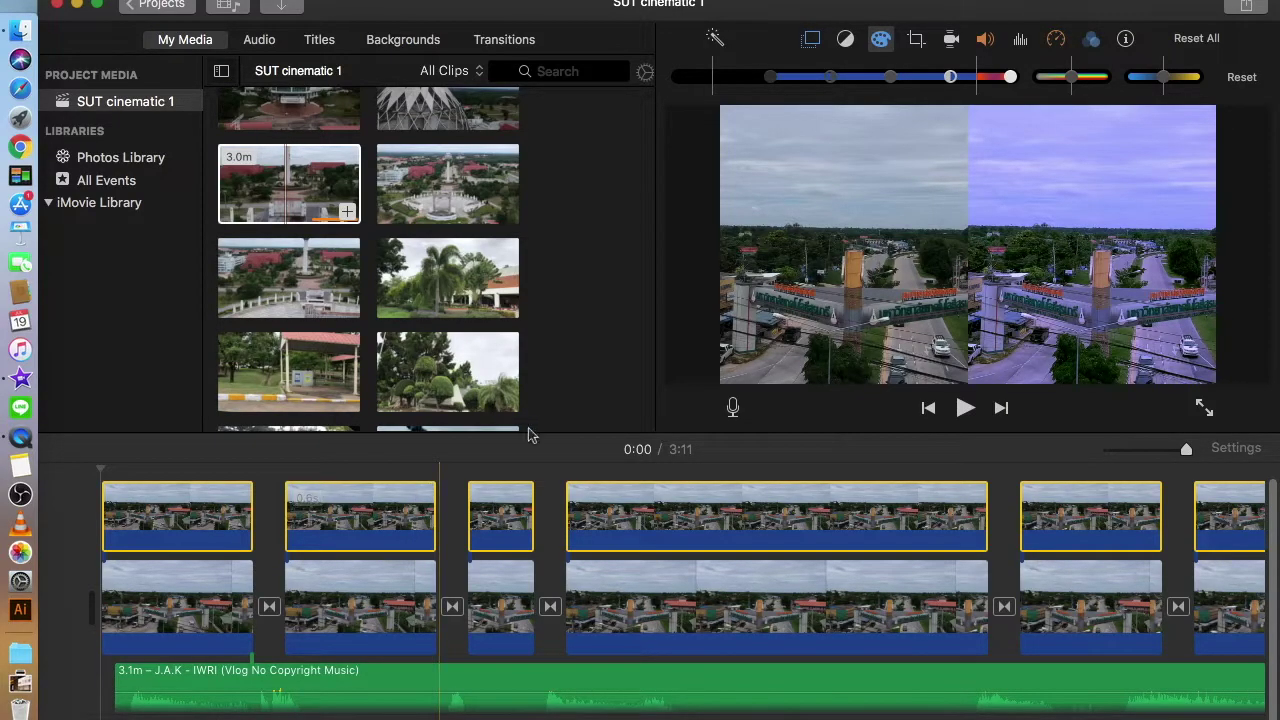
# Step: Preview the graded split-screen in full screen from the beginning of the project, and return the playhead to the start
pyautogui.click(90, 487)
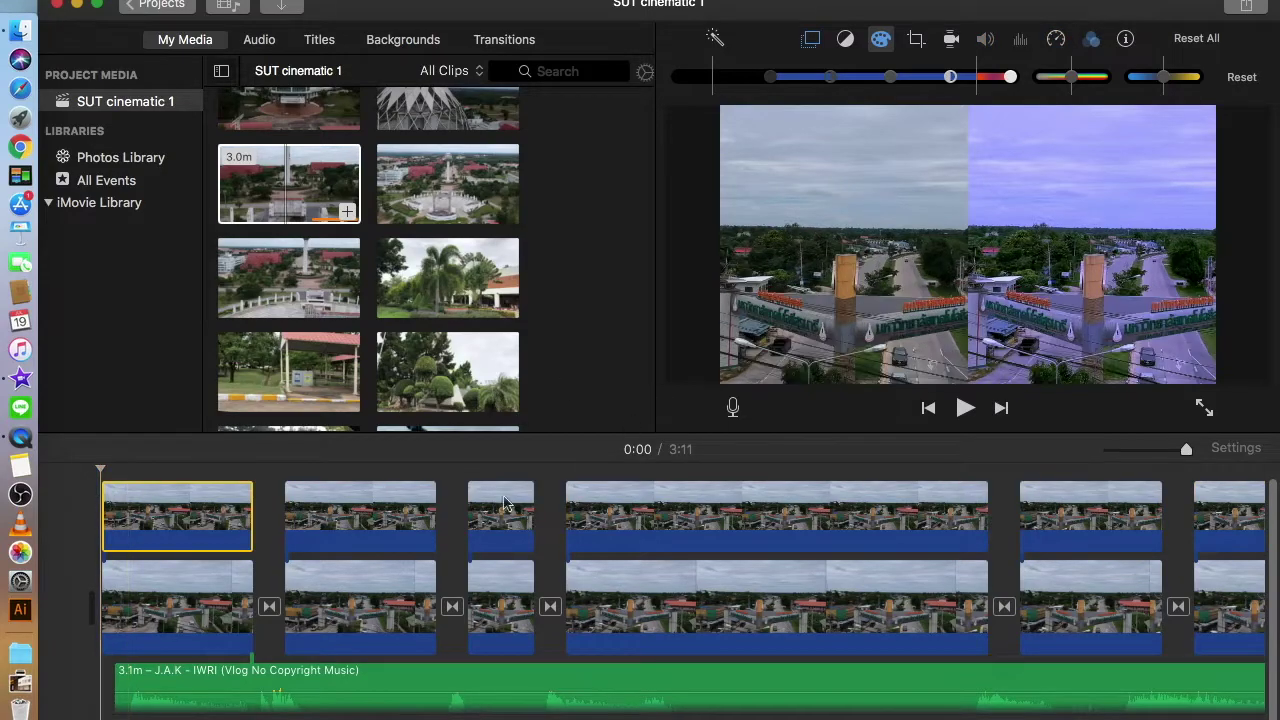
pyautogui.click(1203, 408)
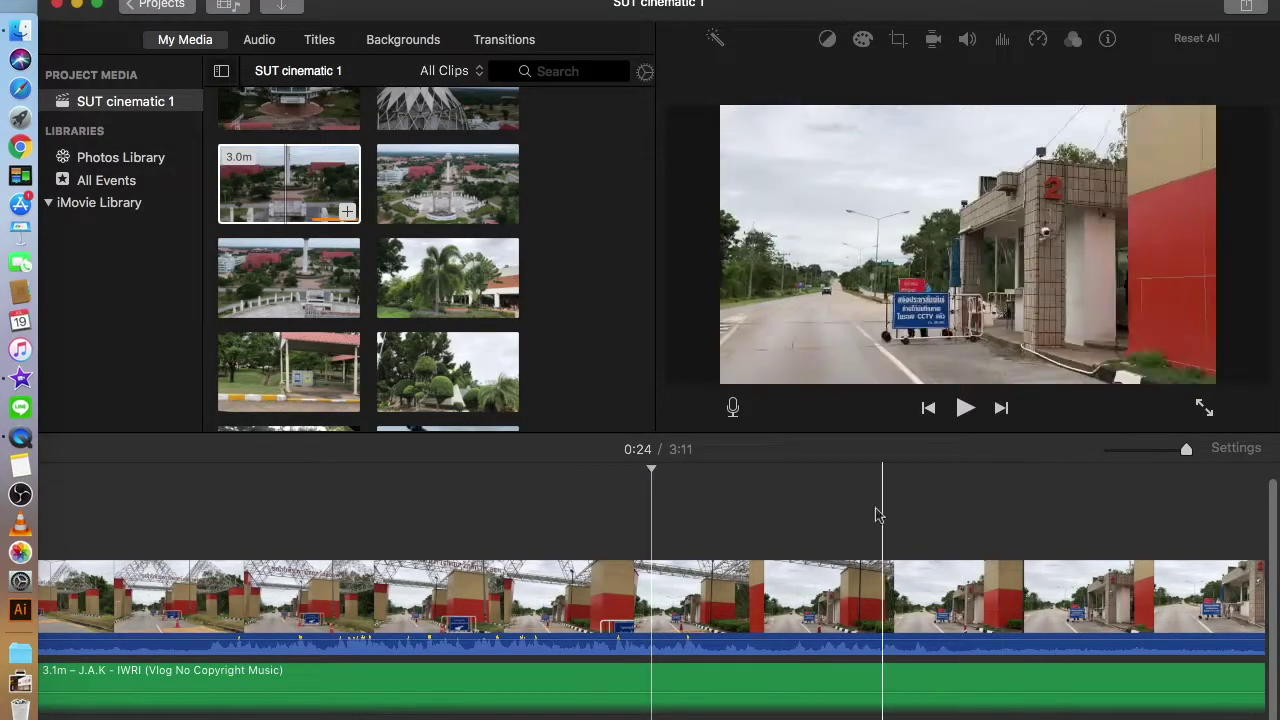
pyautogui.hscroll(-10, 737, 500)
pyautogui.hscroll(-10, 737, 502)
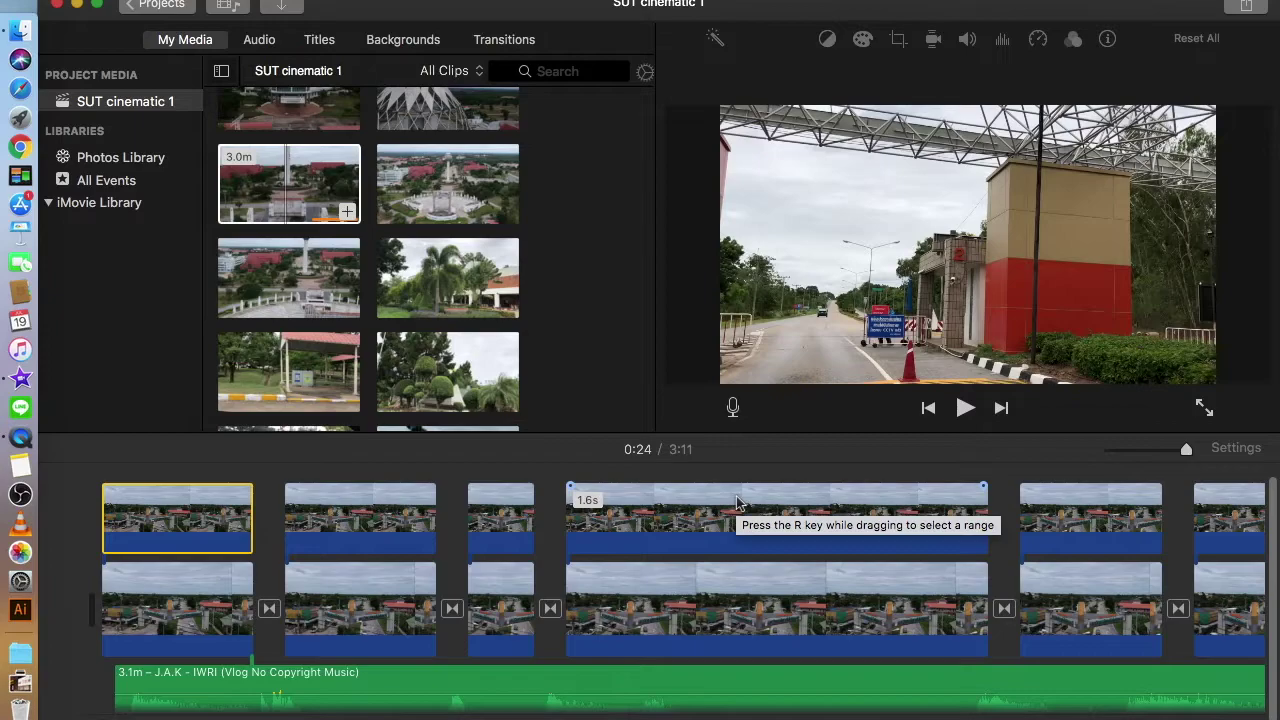
pyautogui.scroll(2, 737, 497)
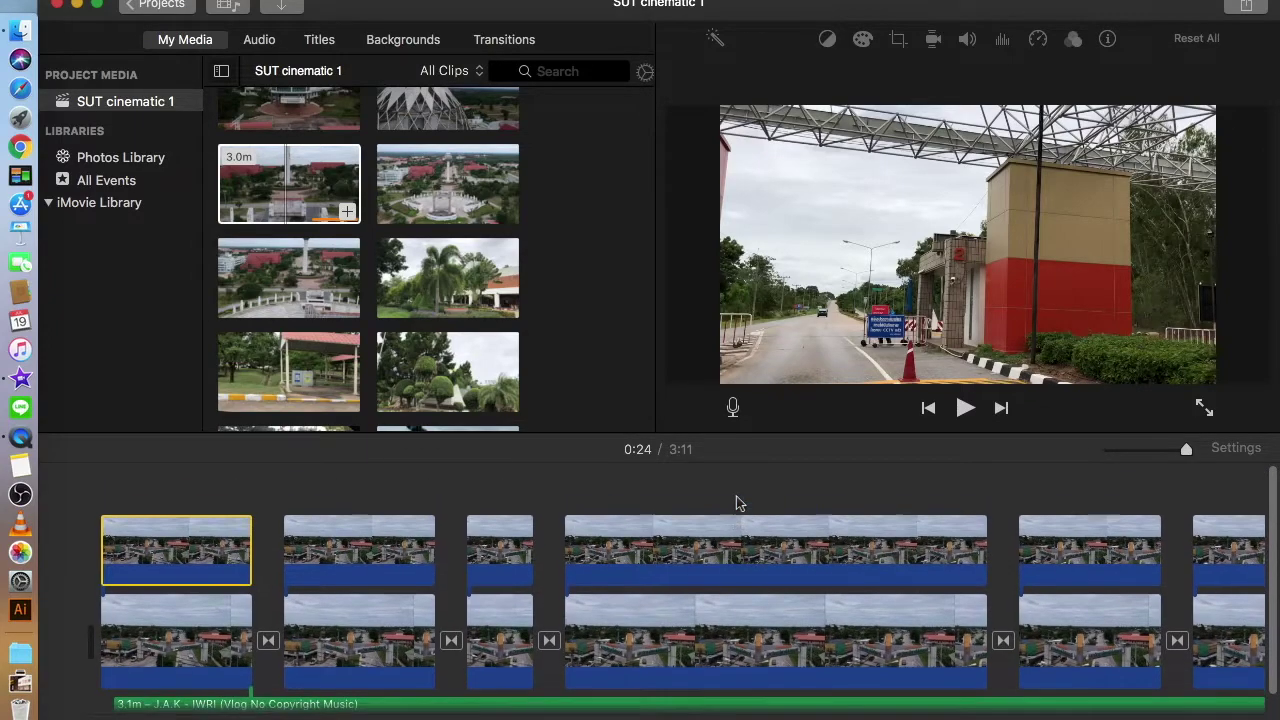
pyautogui.click(84, 469)
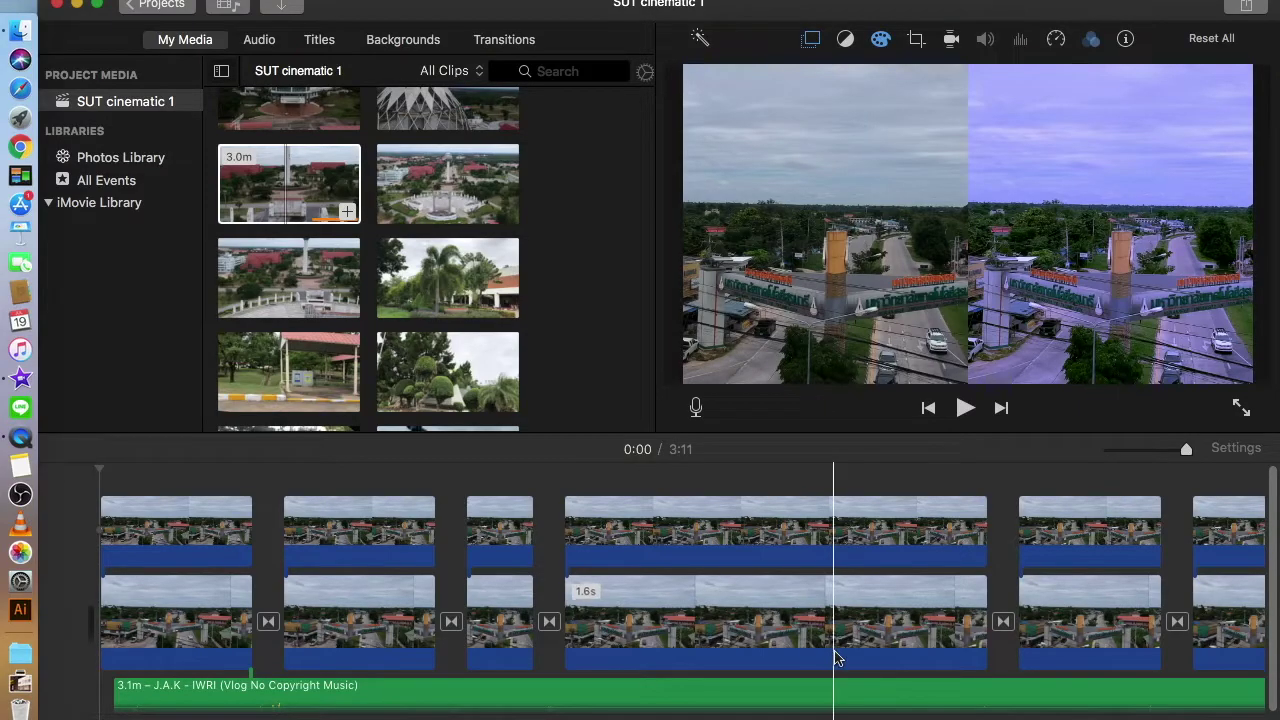
# Step: Try the Slow, Fast and Custom speed options on the tower overlay clip before the final aerial shot, and undo the last speed change
pyautogui.hscroll(10, 836, 650)
pyautogui.hscroll(15, 836, 657)
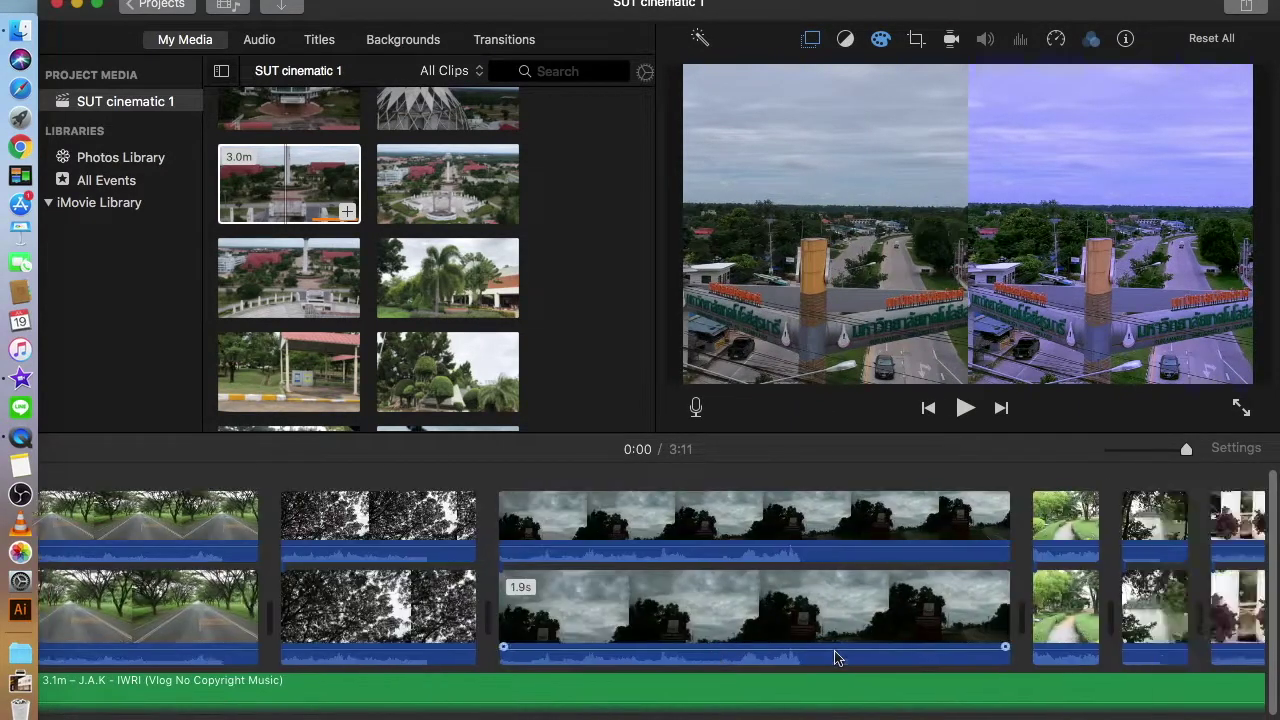
pyautogui.hscroll(-5, 835, 653)
pyautogui.hscroll(-5, 834, 652)
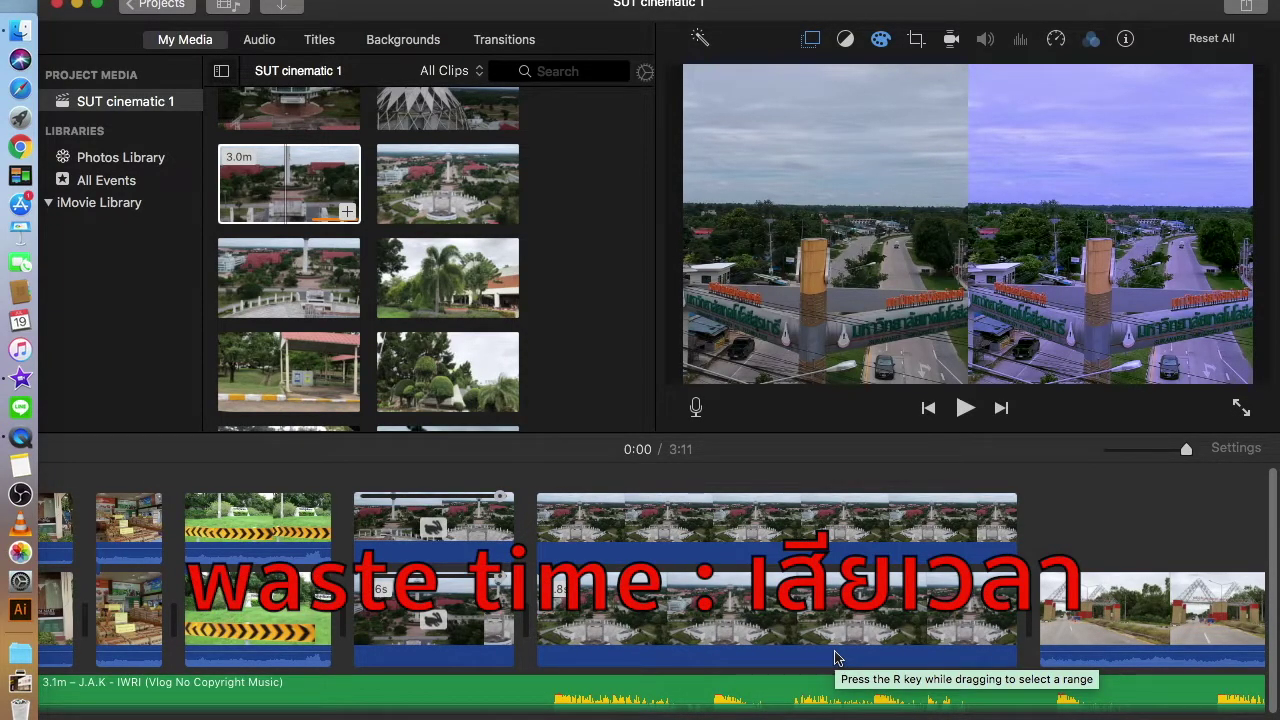
pyautogui.click(436, 527)
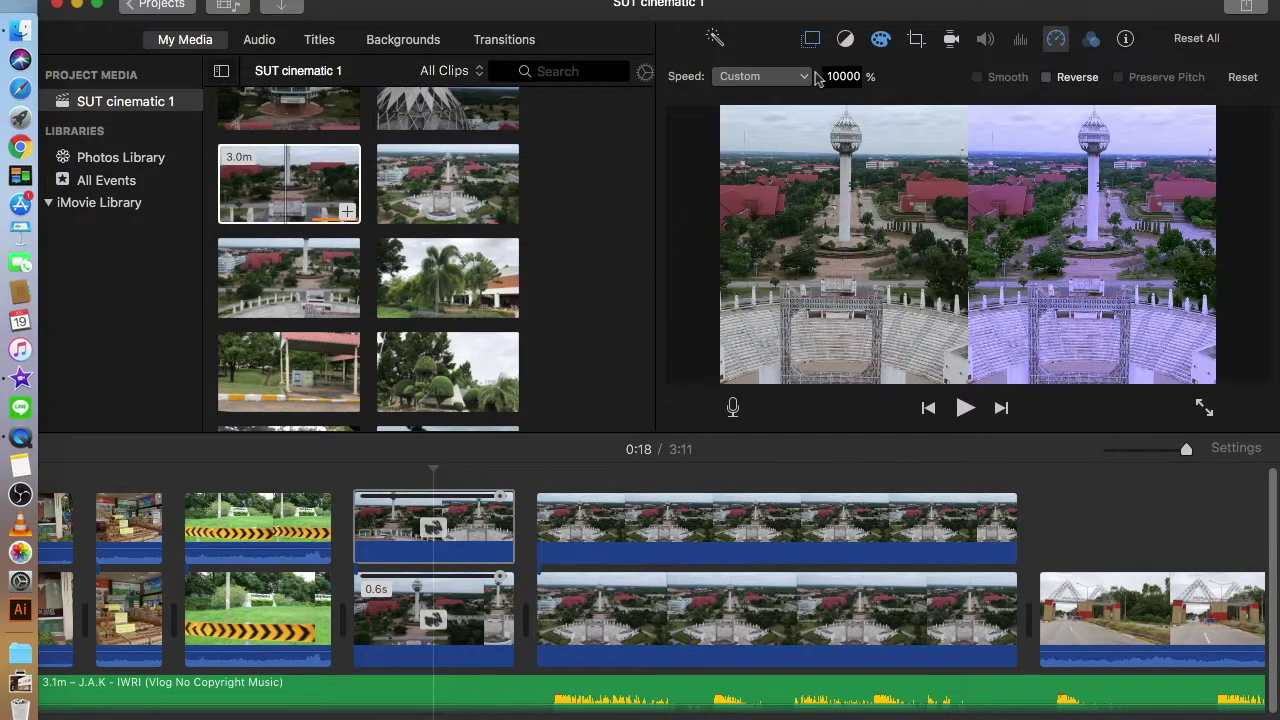
pyautogui.click(805, 77)
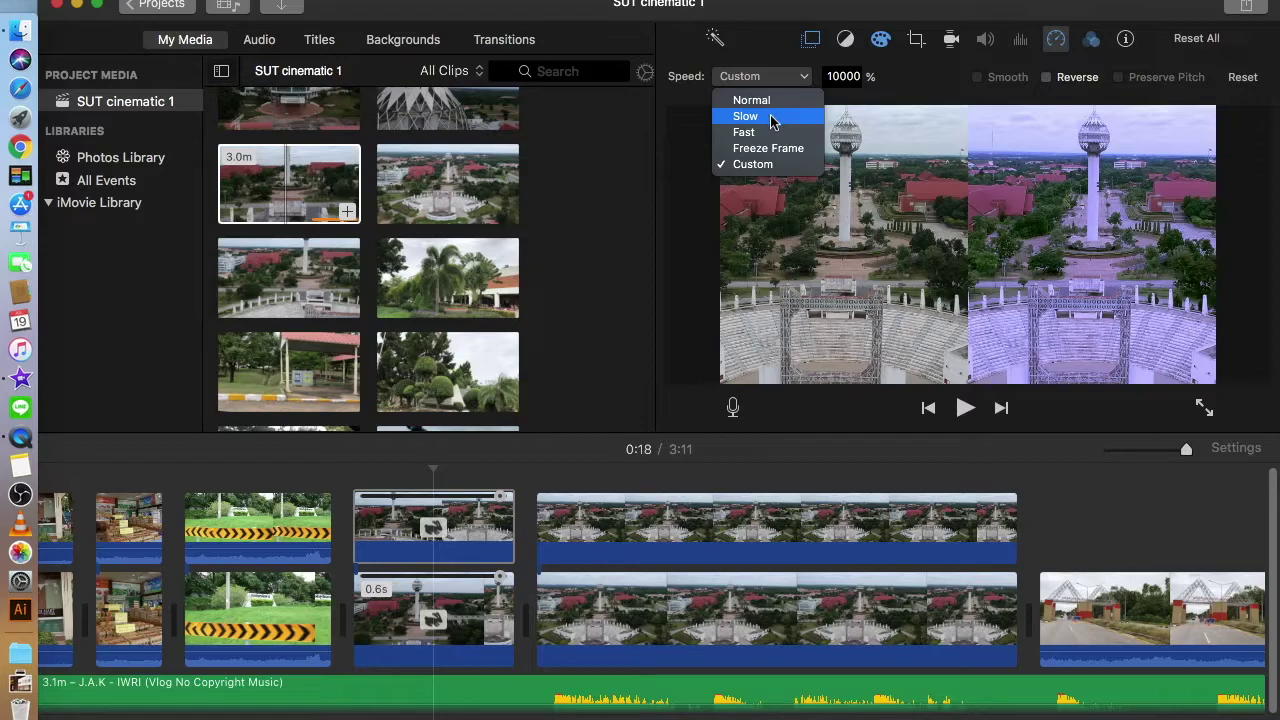
pyautogui.click(771, 118)
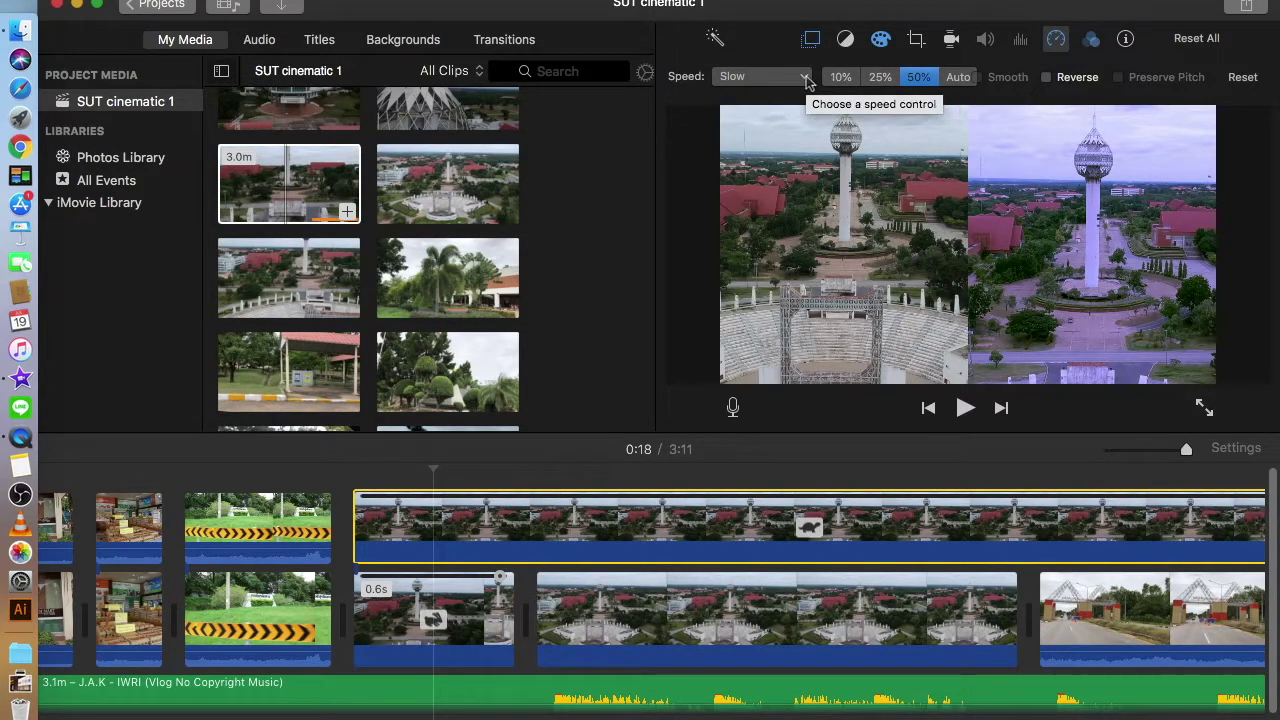
pyautogui.click(805, 78)
pyautogui.click(777, 140)
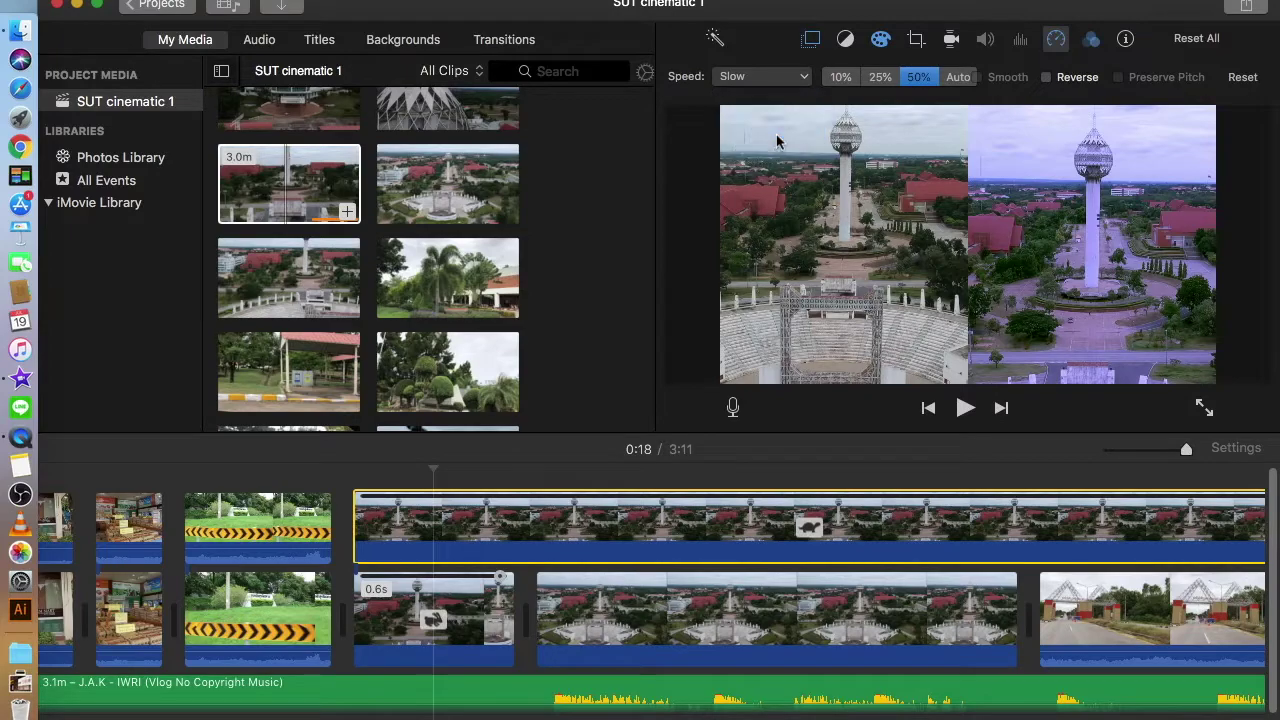
pyautogui.click(805, 76)
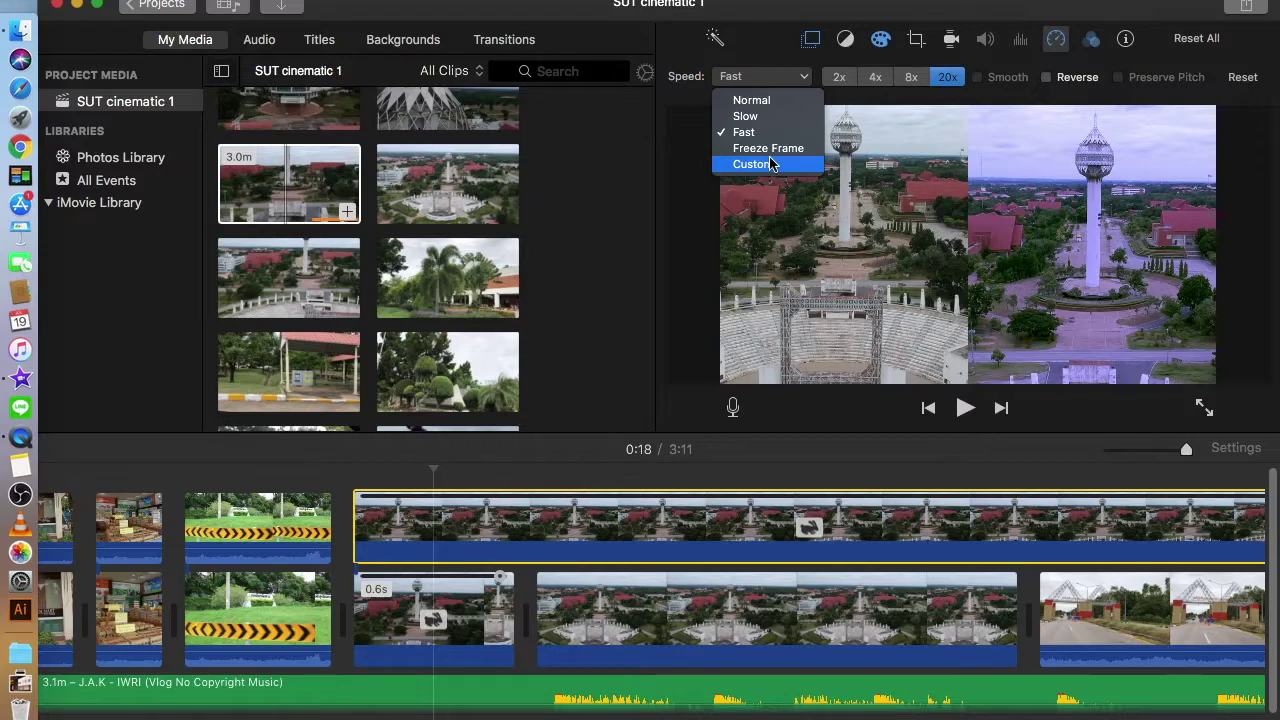
pyautogui.click(771, 164)
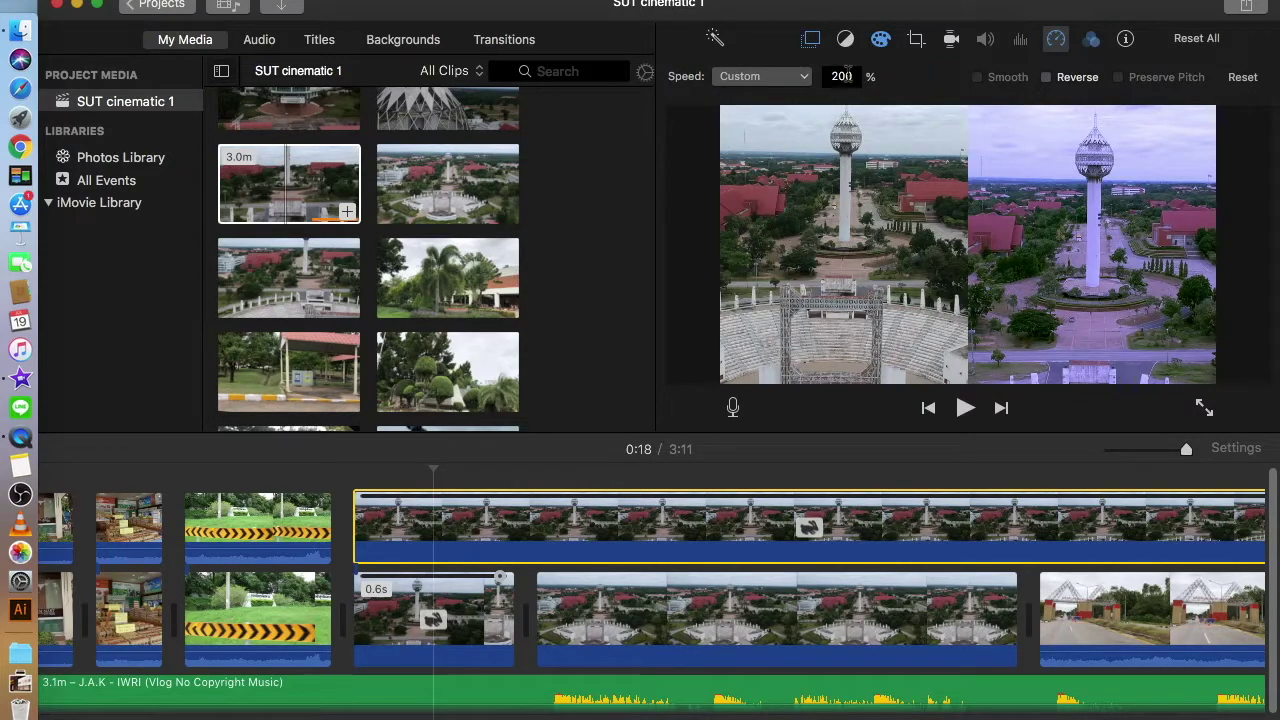
pyautogui.press('super+z')
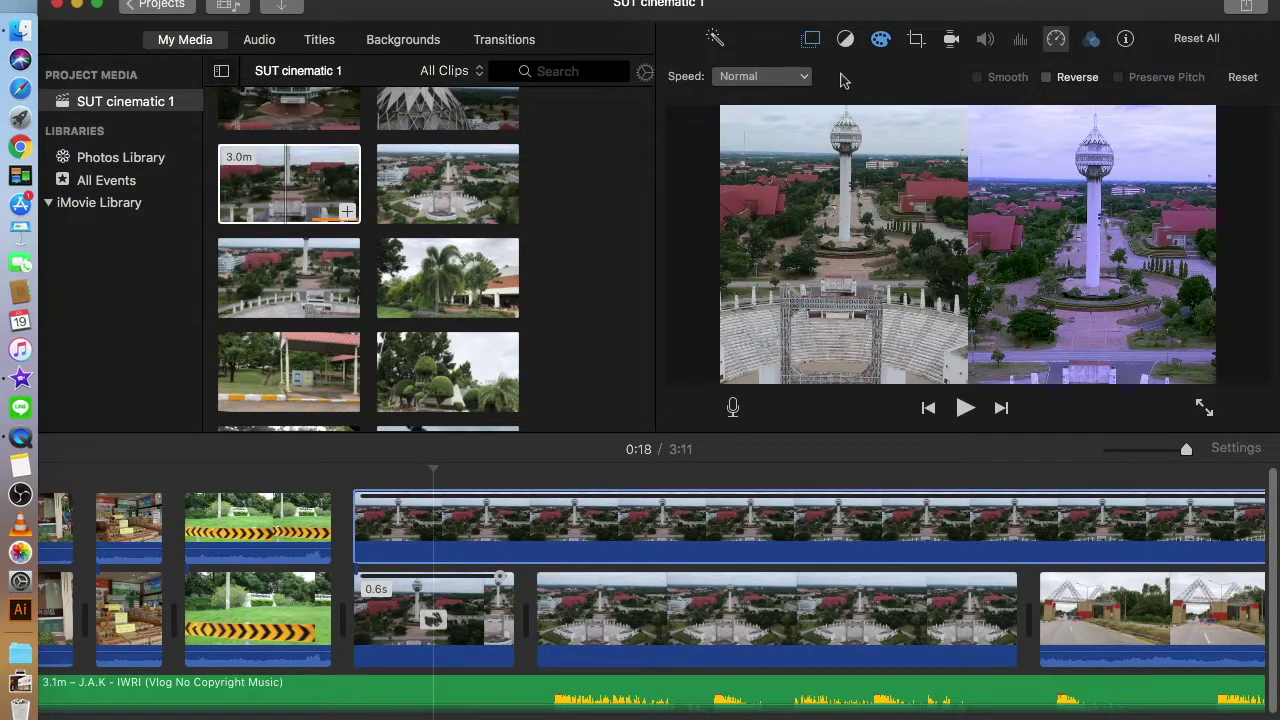
# Step: Apply Fast 2x speed to the tower overlay clip, and replace it with a Custom speed of 10000%
pyautogui.click(801, 80)
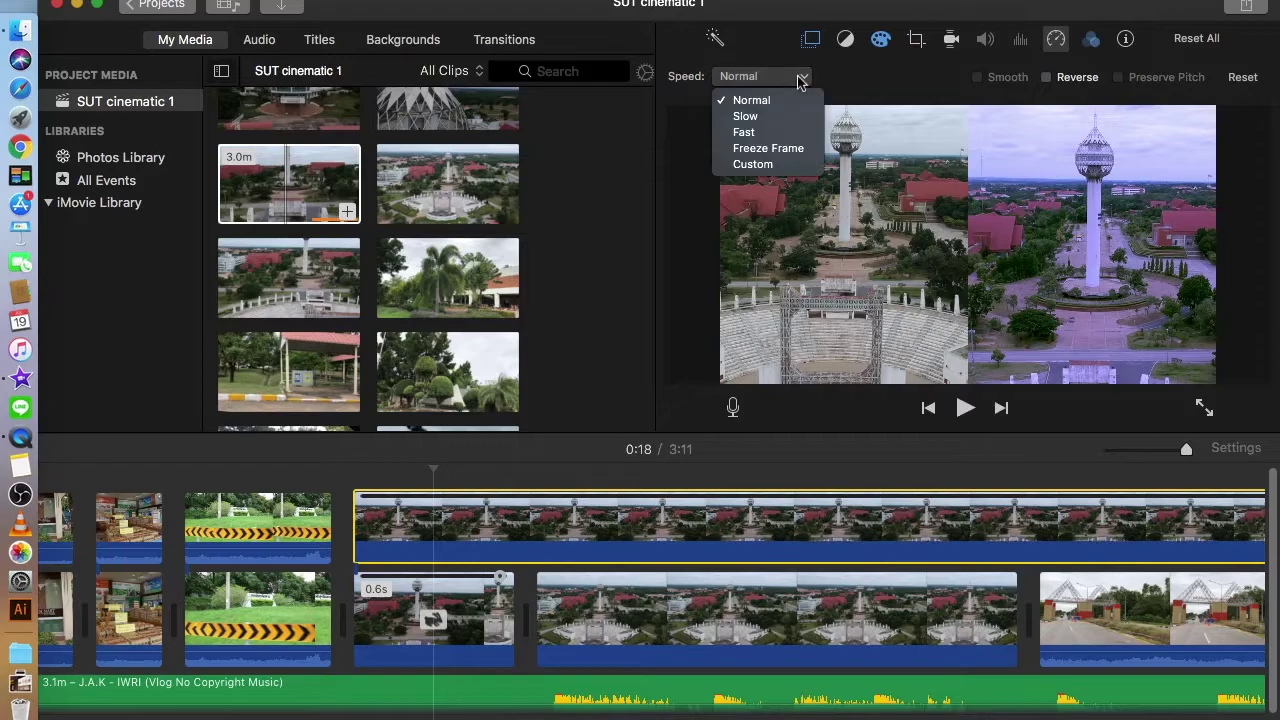
pyautogui.click(764, 133)
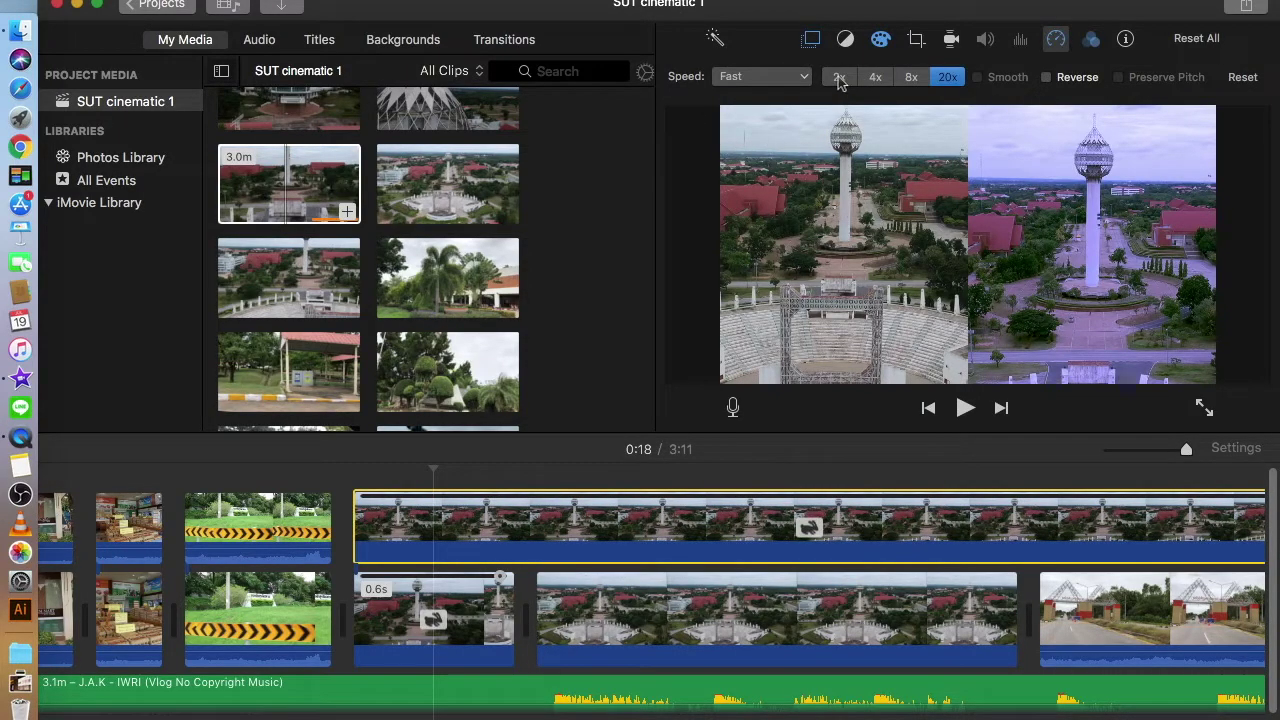
pyautogui.click(836, 80)
pyautogui.click(800, 85)
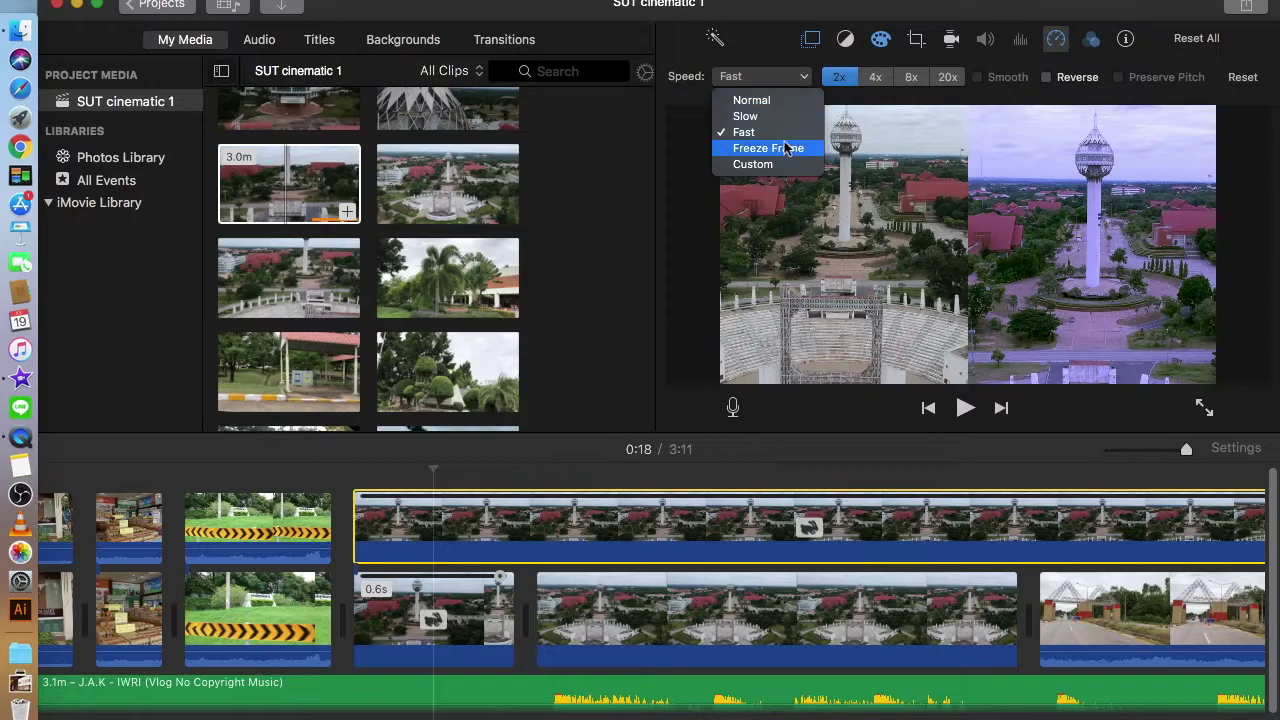
pyautogui.click(777, 162)
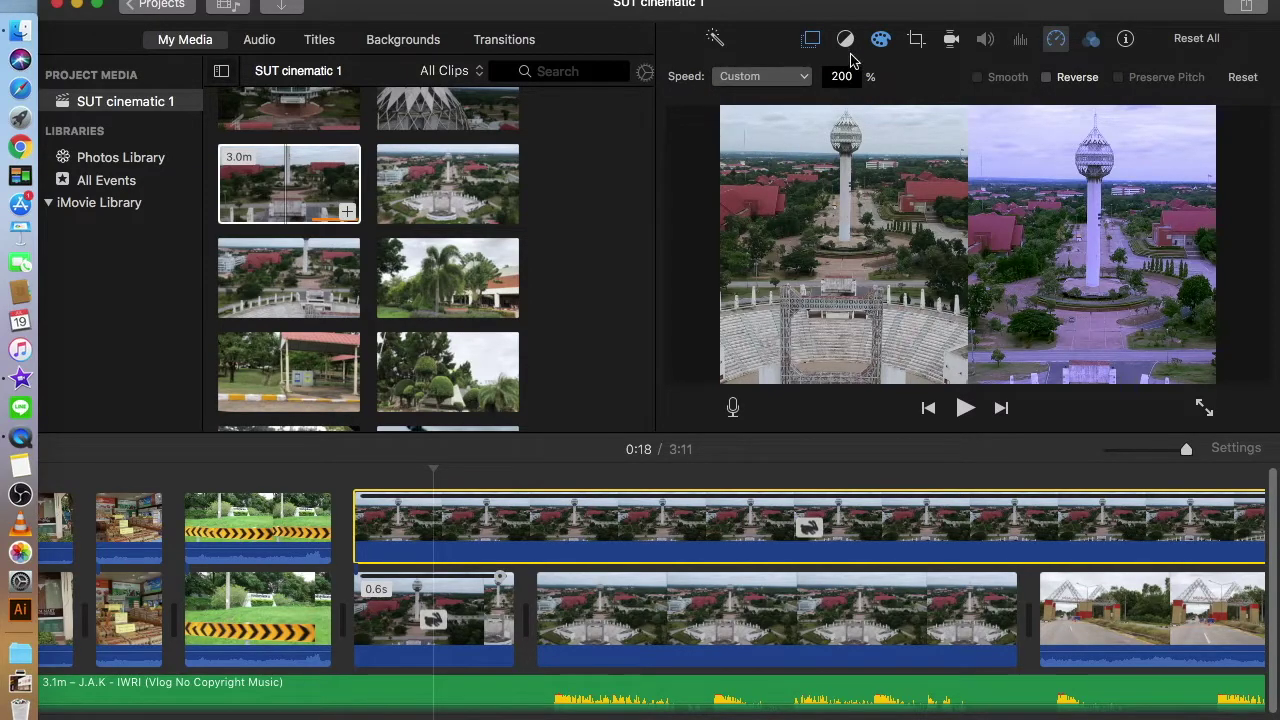
pyautogui.doubleClick(842, 76)
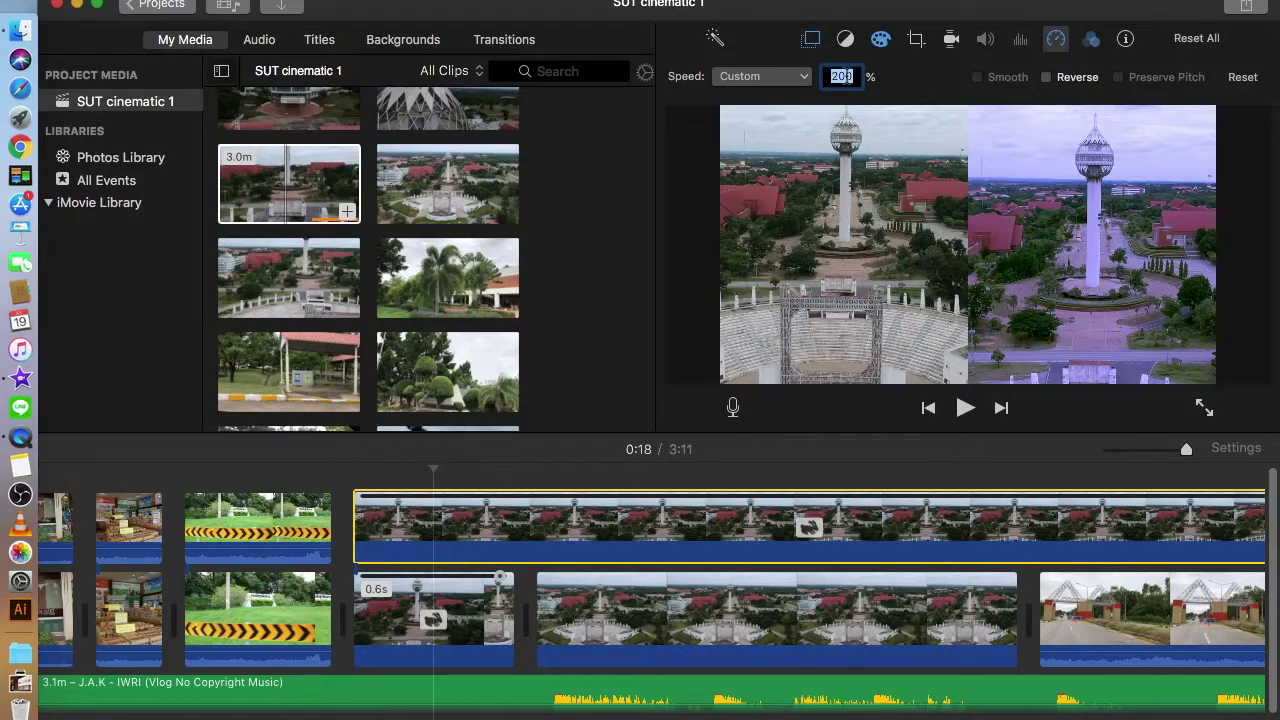
pyautogui.write('1')
pyautogui.press('Return')
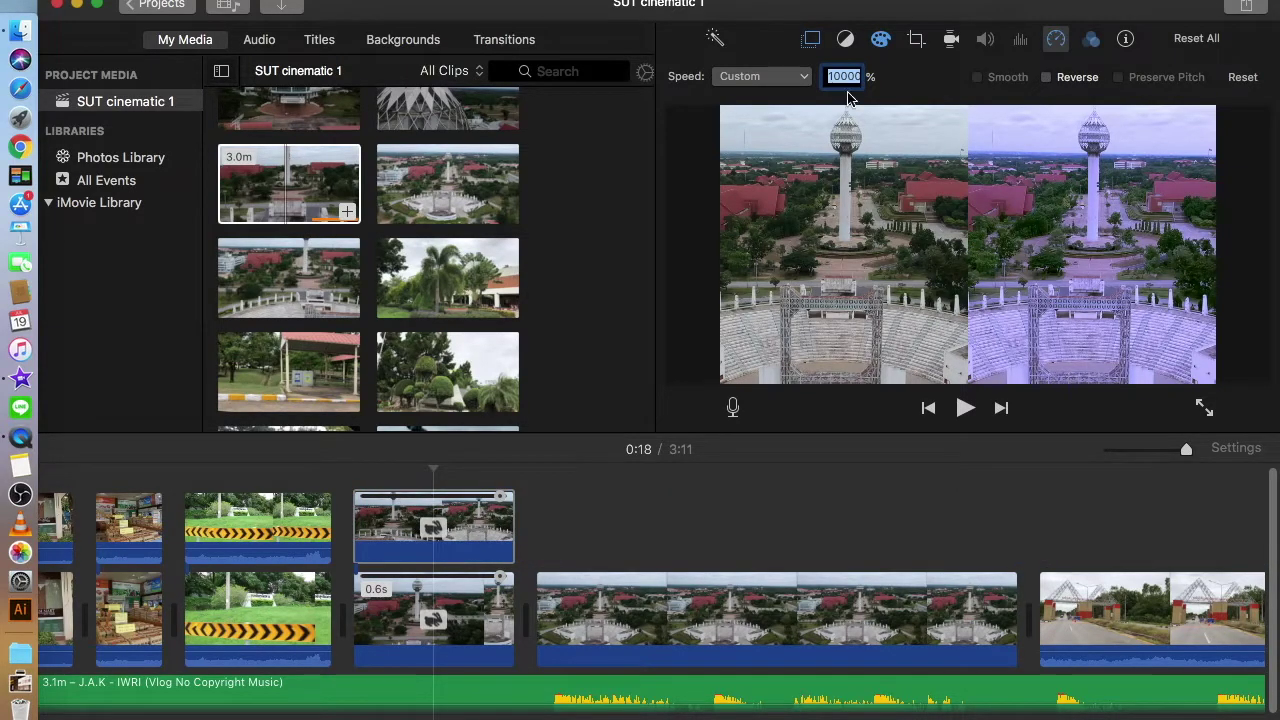
# Step: Add a Lower title above the overlay clips at the very start of the timeline
pyautogui.click(783, 517)
pyautogui.click(533, 521)
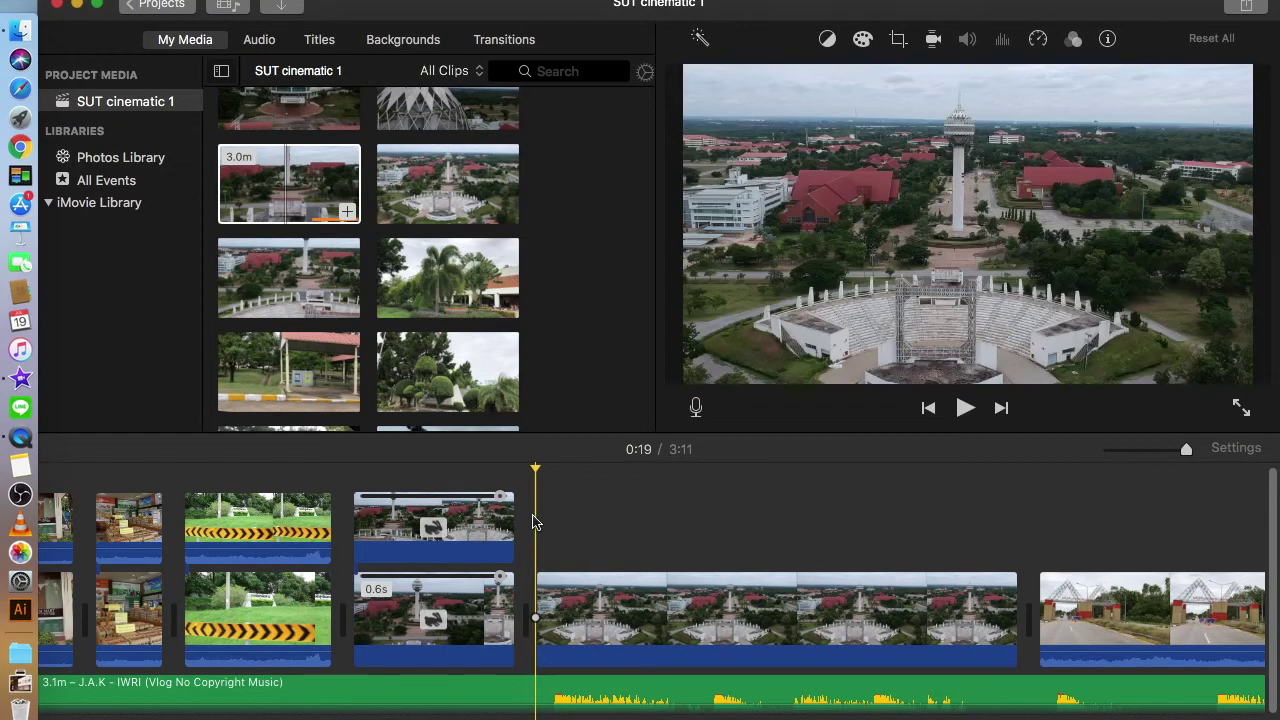
pyautogui.hscroll(15, 533, 522)
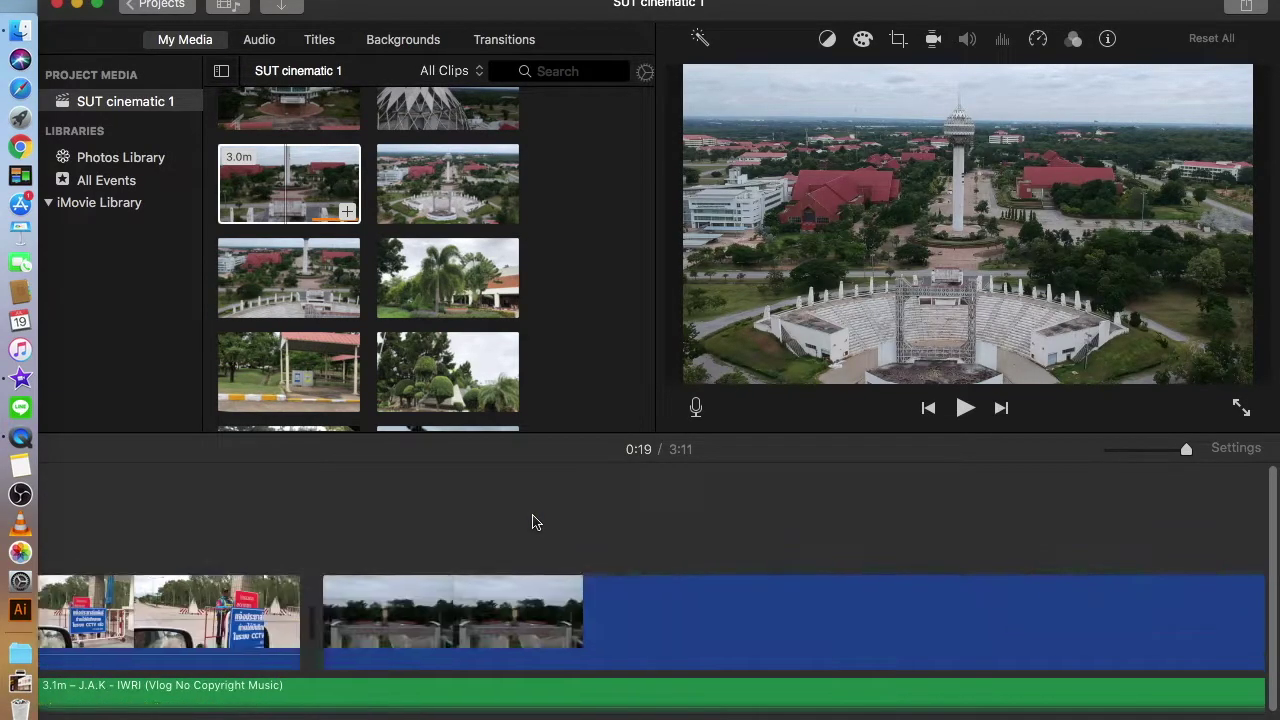
pyautogui.hscroll(-15, 533, 522)
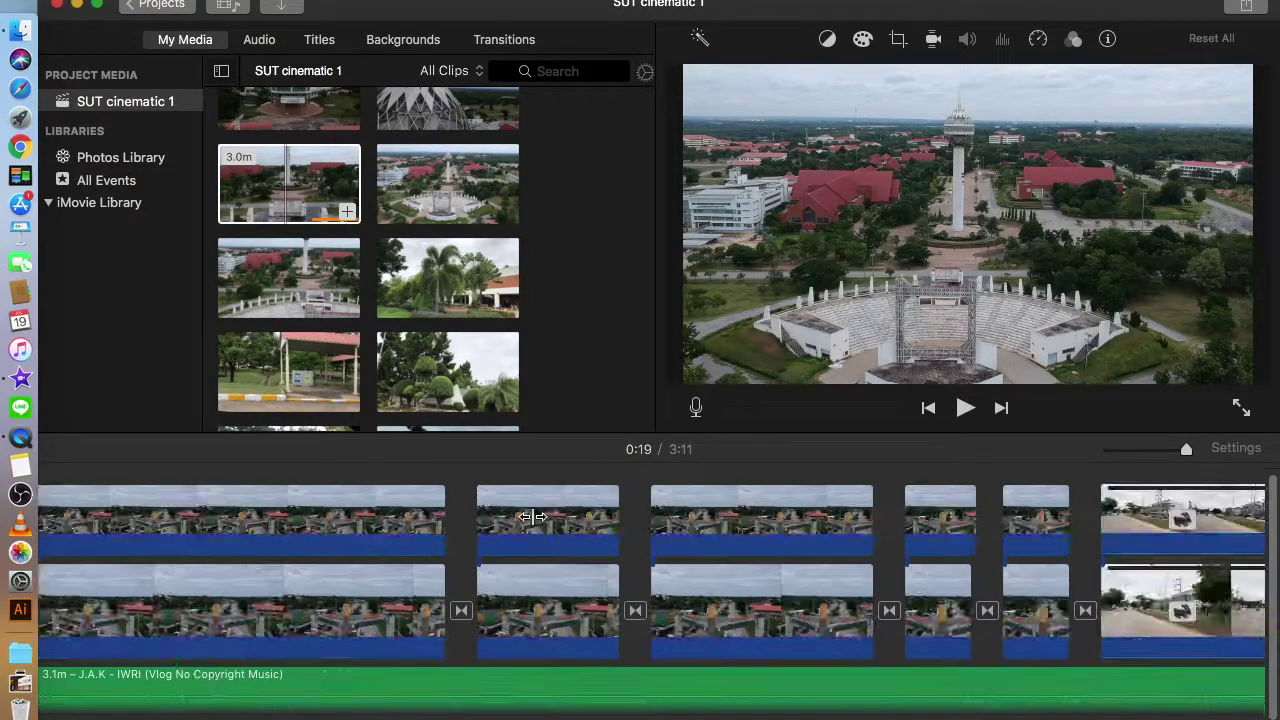
pyautogui.scroll(-2, 98, 490)
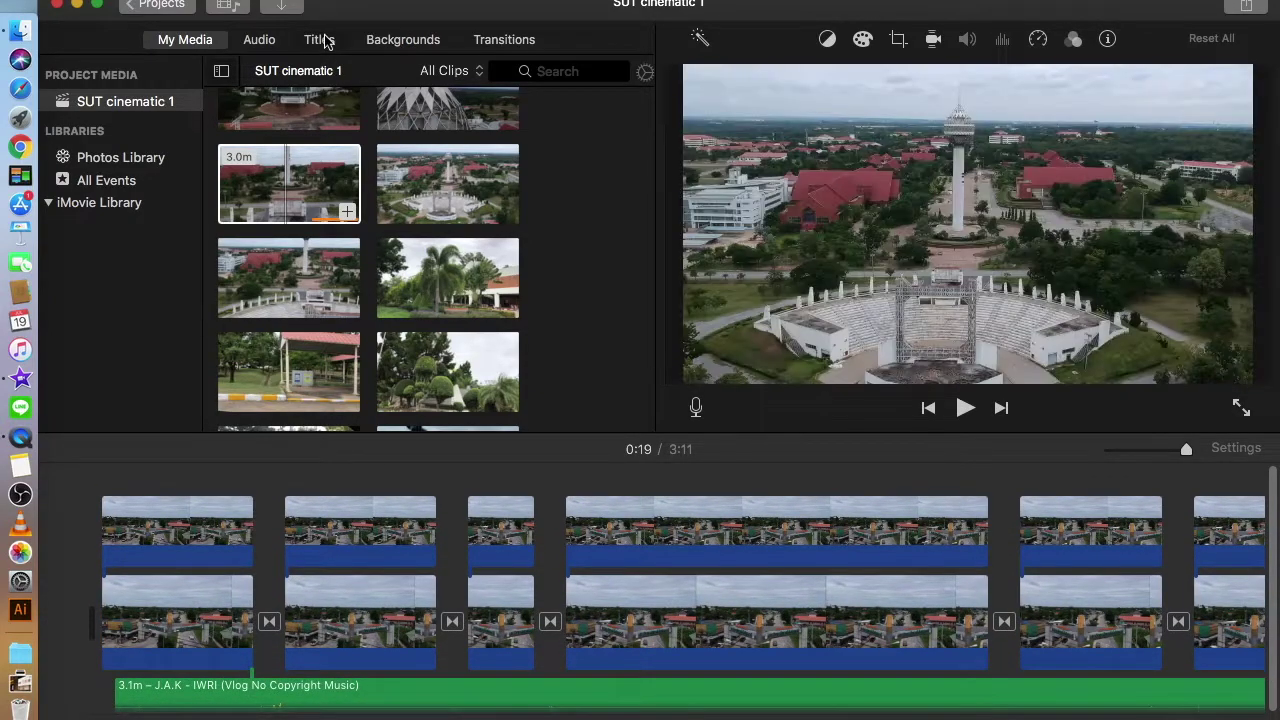
pyautogui.click(322, 40)
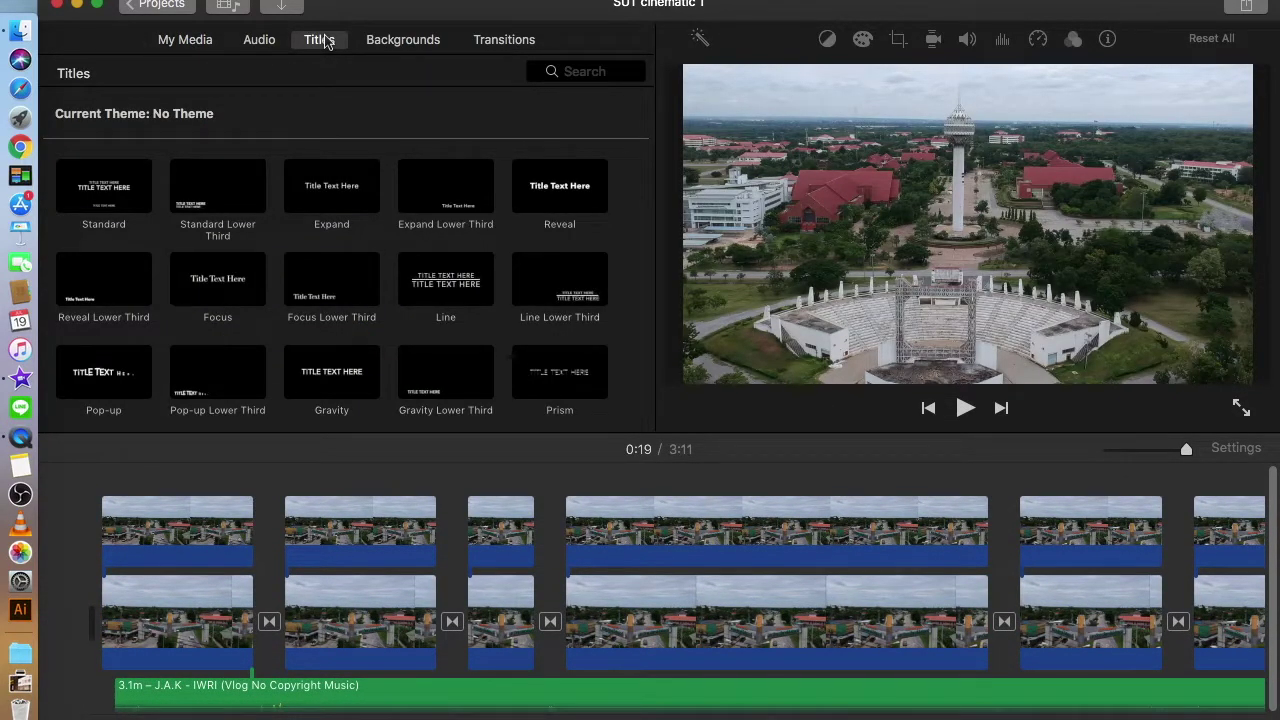
pyautogui.scroll(-5, 448, 242)
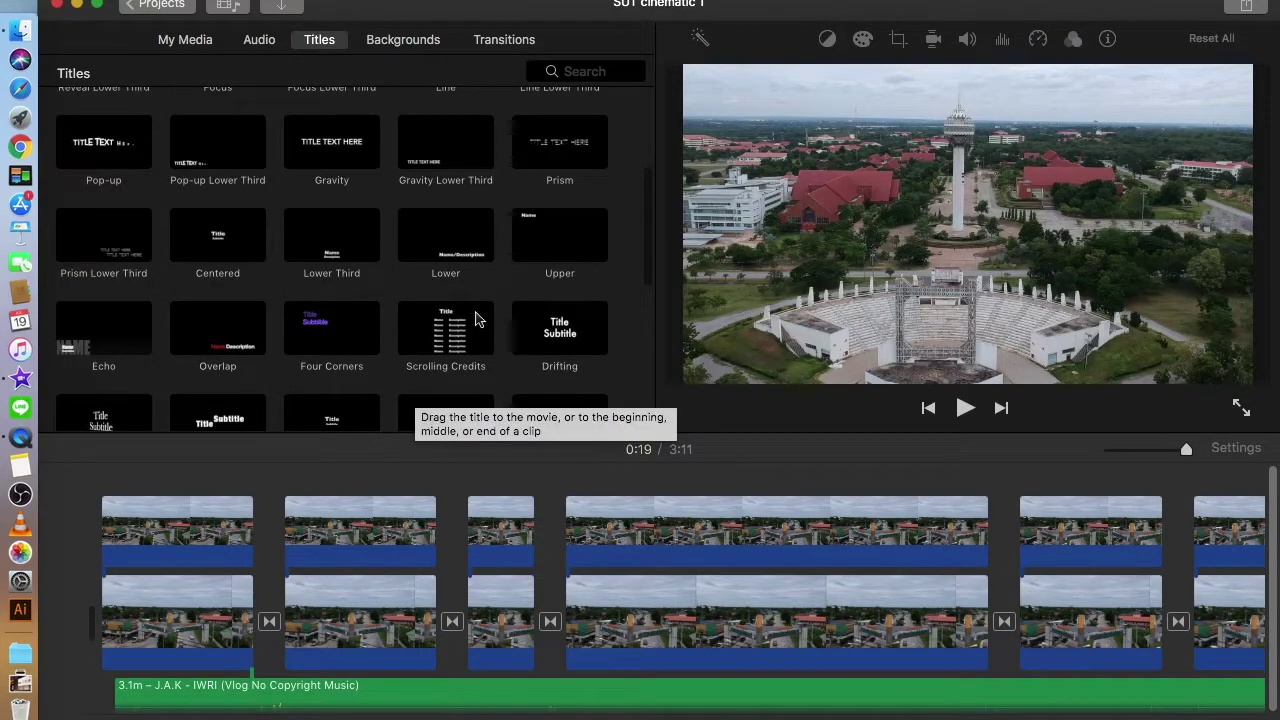
pyautogui.moveTo(448, 242); pyautogui.dragTo(104, 485)
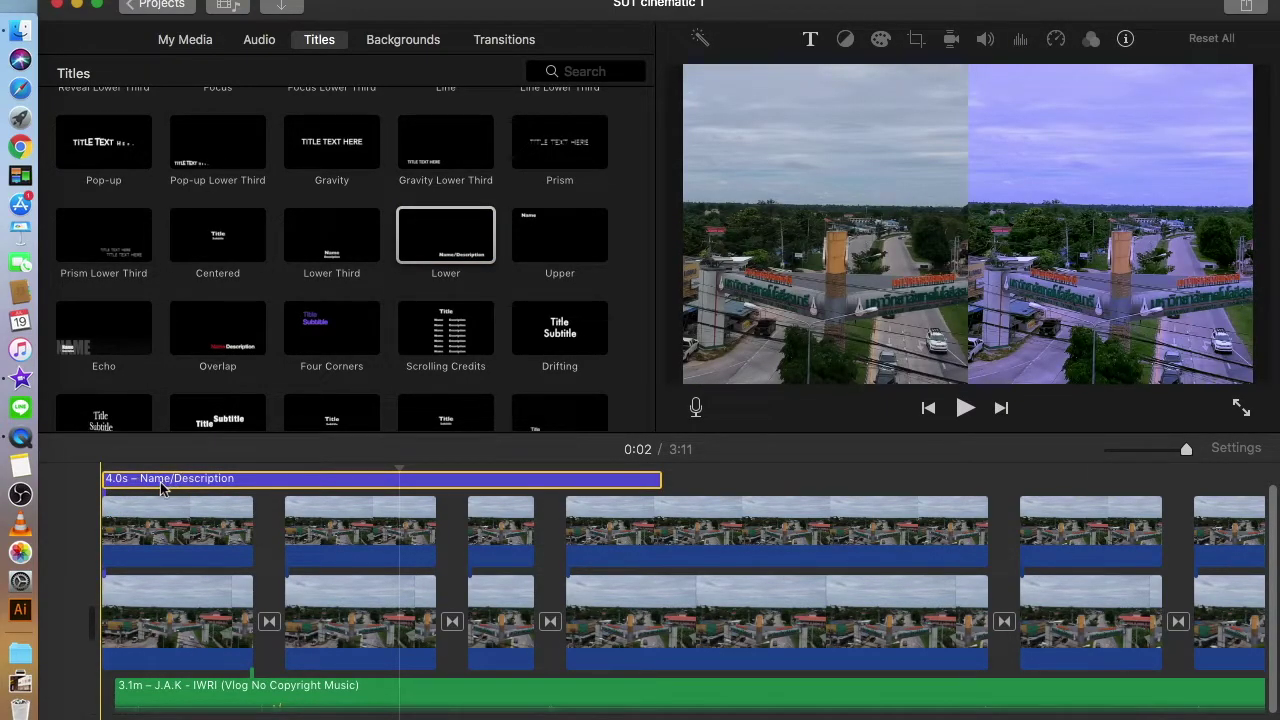
# Step: Replace the title's placeholder text with "original" for the unfiltered half and "graded" for the filtered half
pyautogui.click(162, 487)
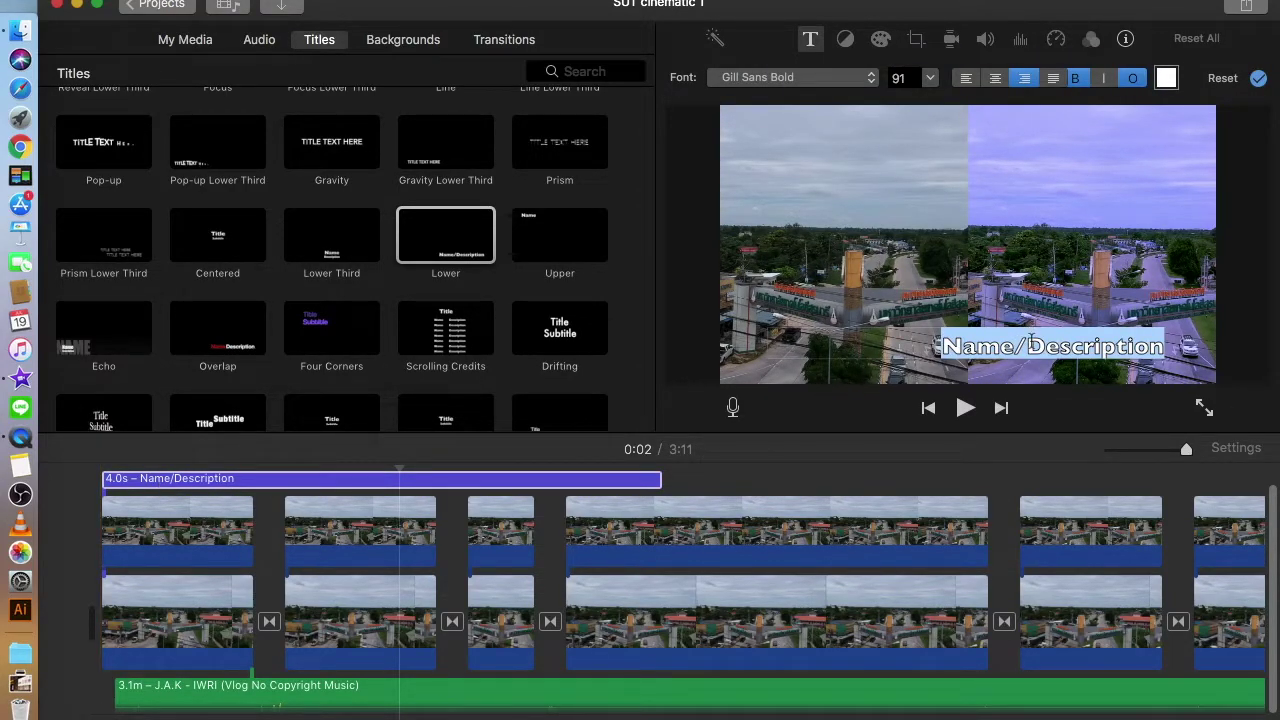
pyautogui.click(965, 80)
pyautogui.write('original graded')
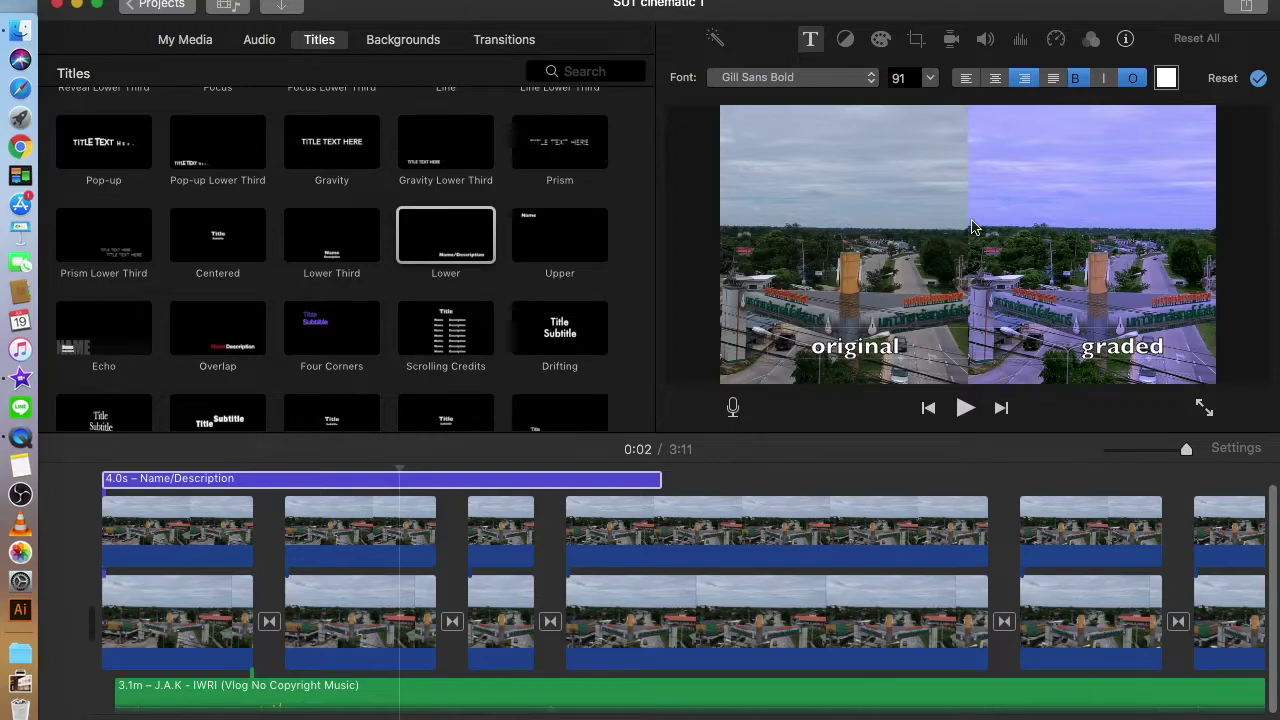
# Step: Extend the "original graded" title to 9.9 s so that it reaches over the first road shot
pyautogui.click(565, 478)
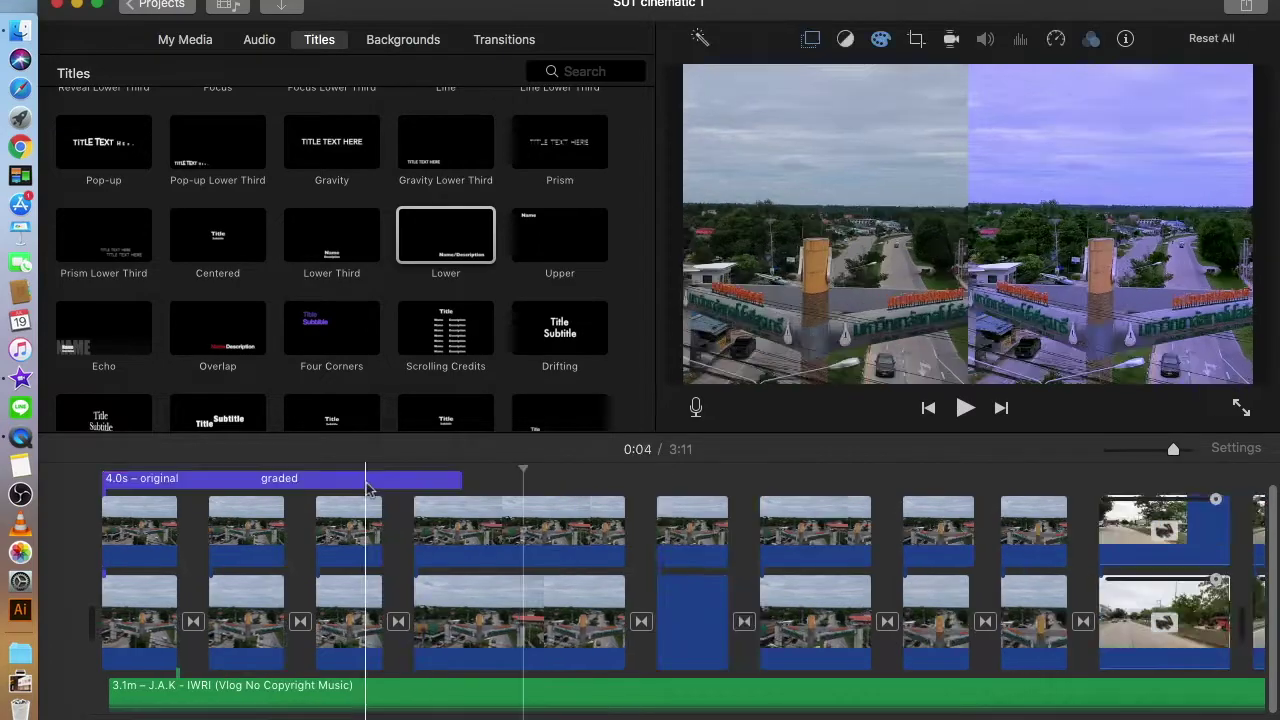
pyautogui.click(366, 483)
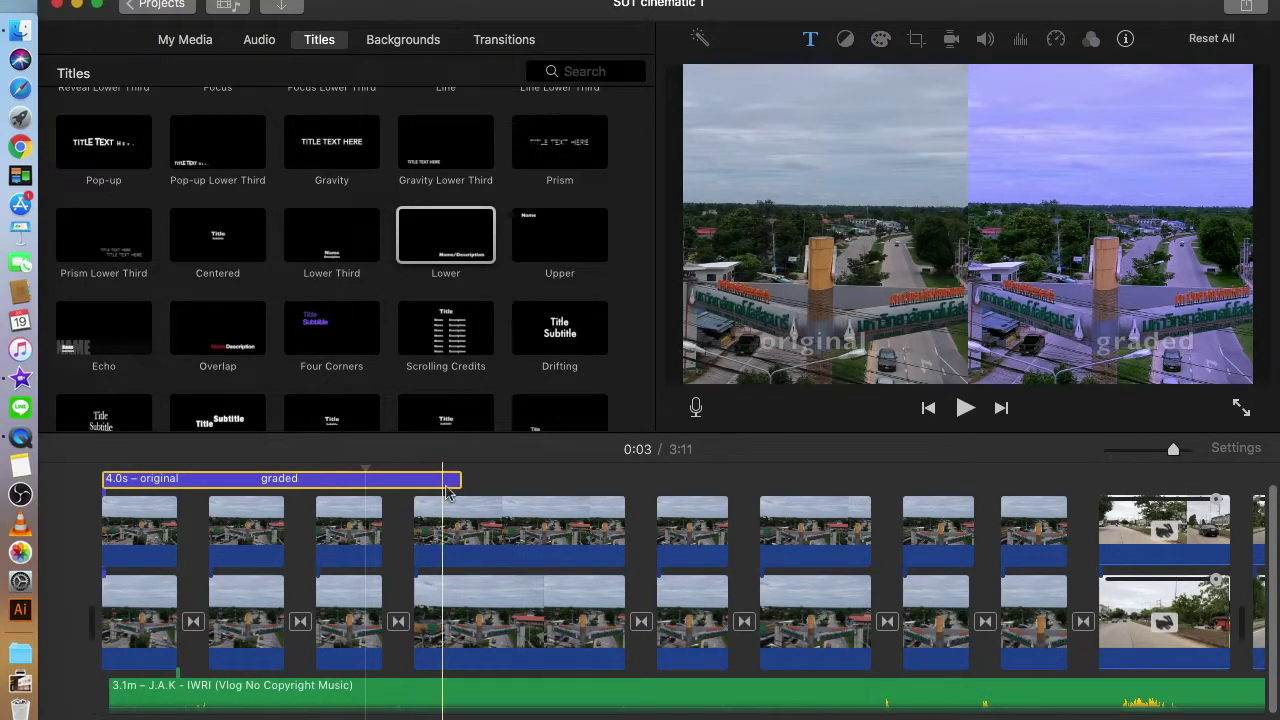
pyautogui.moveTo(457, 480); pyautogui.dragTo(1145, 480)
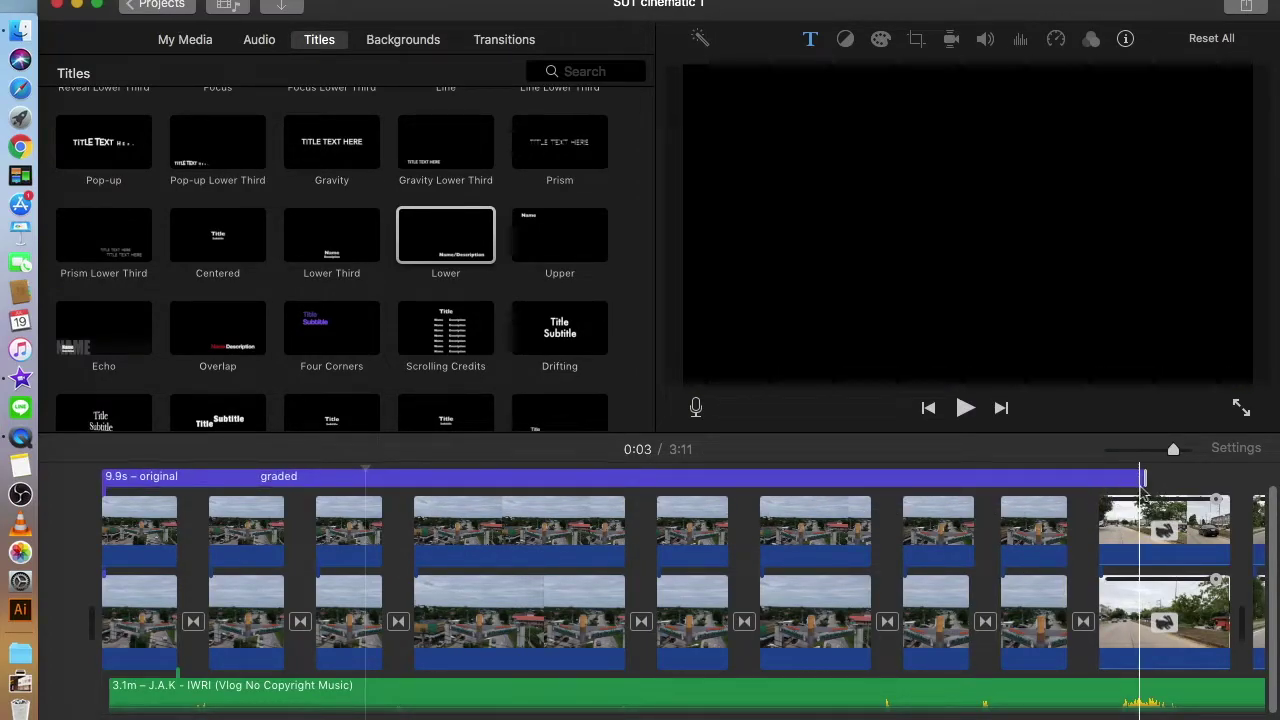
pyautogui.hscroll(10, 1141, 493)
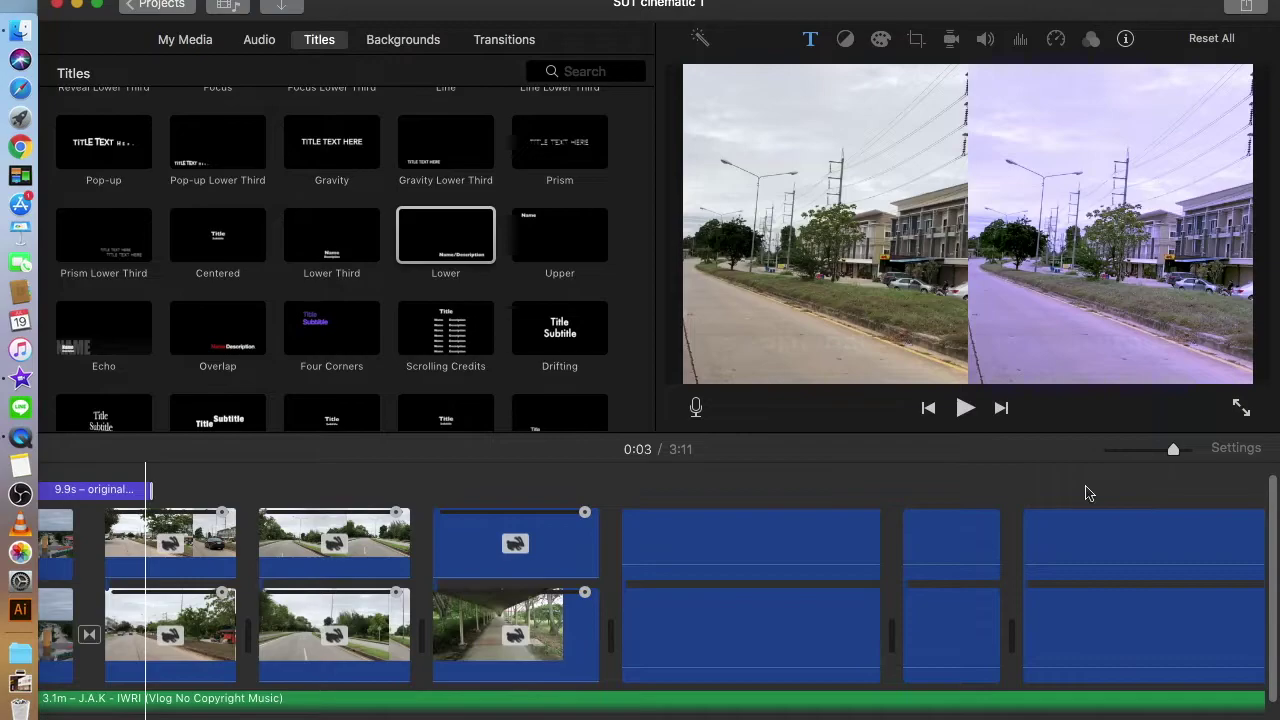
# Step: Extend the "original graded" title to 19.2 s so that it spans the later overlay clips
pyautogui.moveTo(151, 489); pyautogui.dragTo(914, 493)
pyautogui.hscroll(-15, 969, 506)
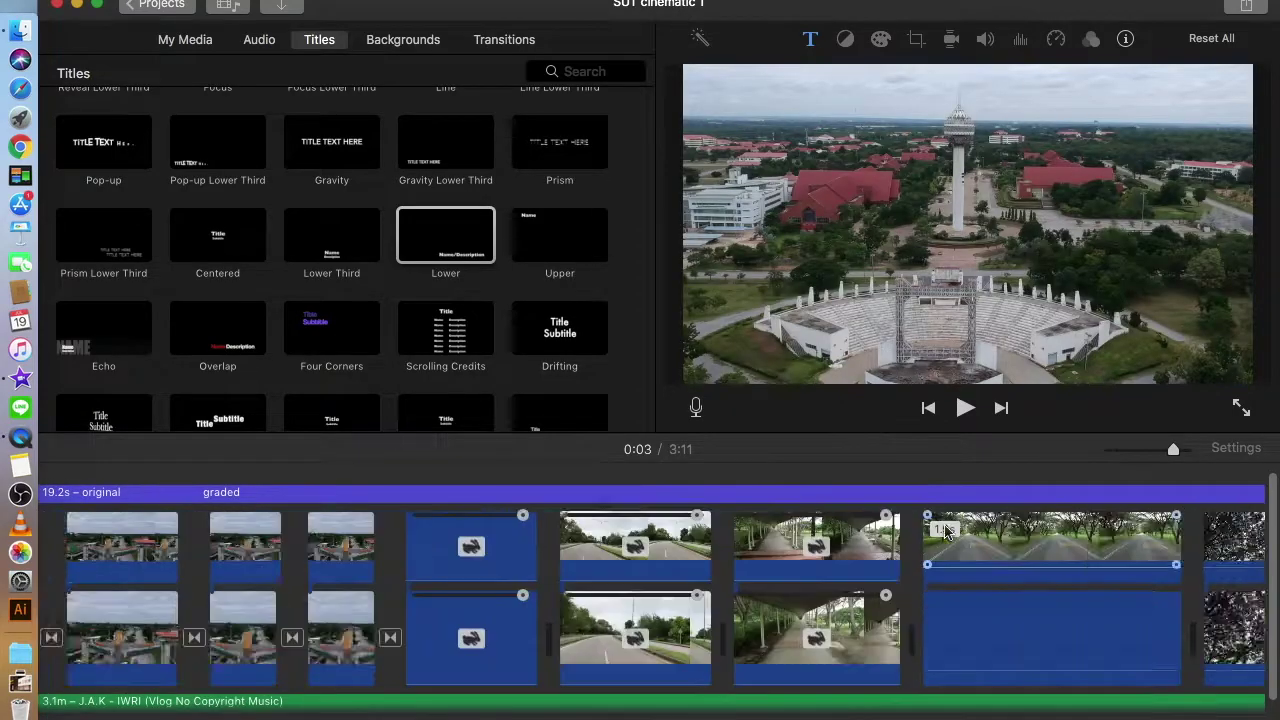
# Step: Try Brush Script MT Italic on the "original graded" title text, and set its font to Avenir Next Ultra Light
pyautogui.click(222, 500)
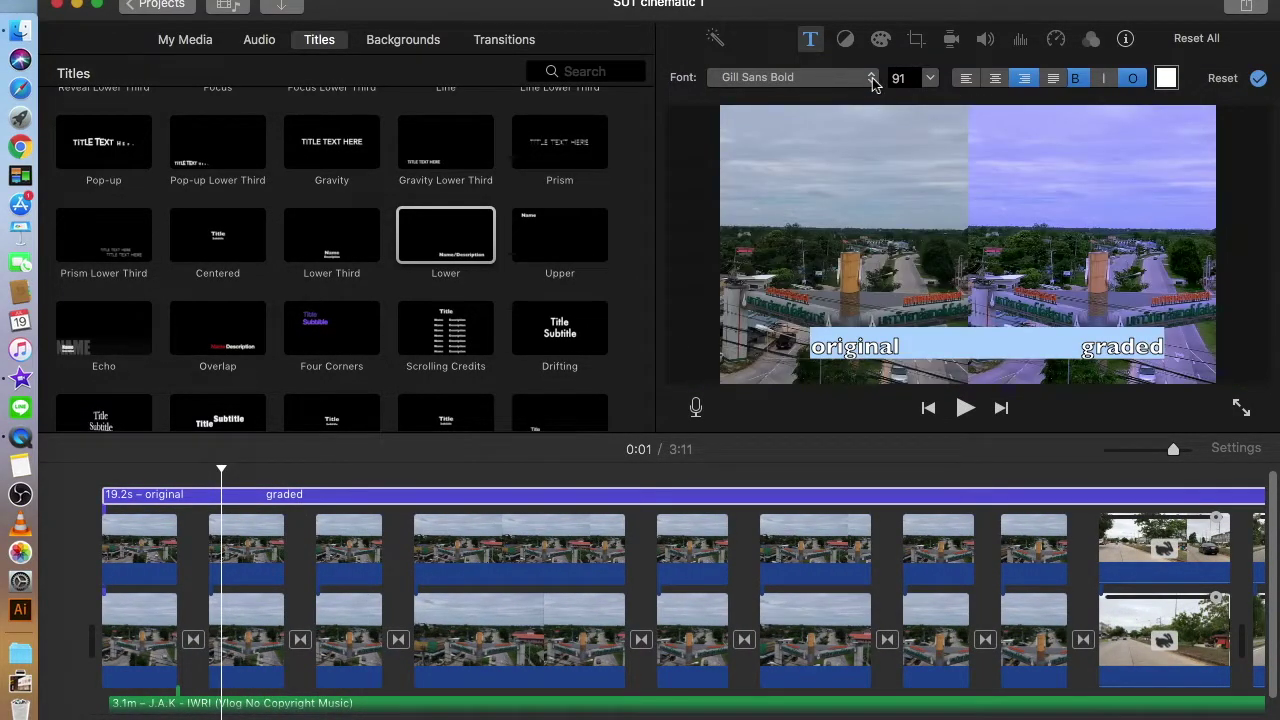
pyautogui.click(872, 79)
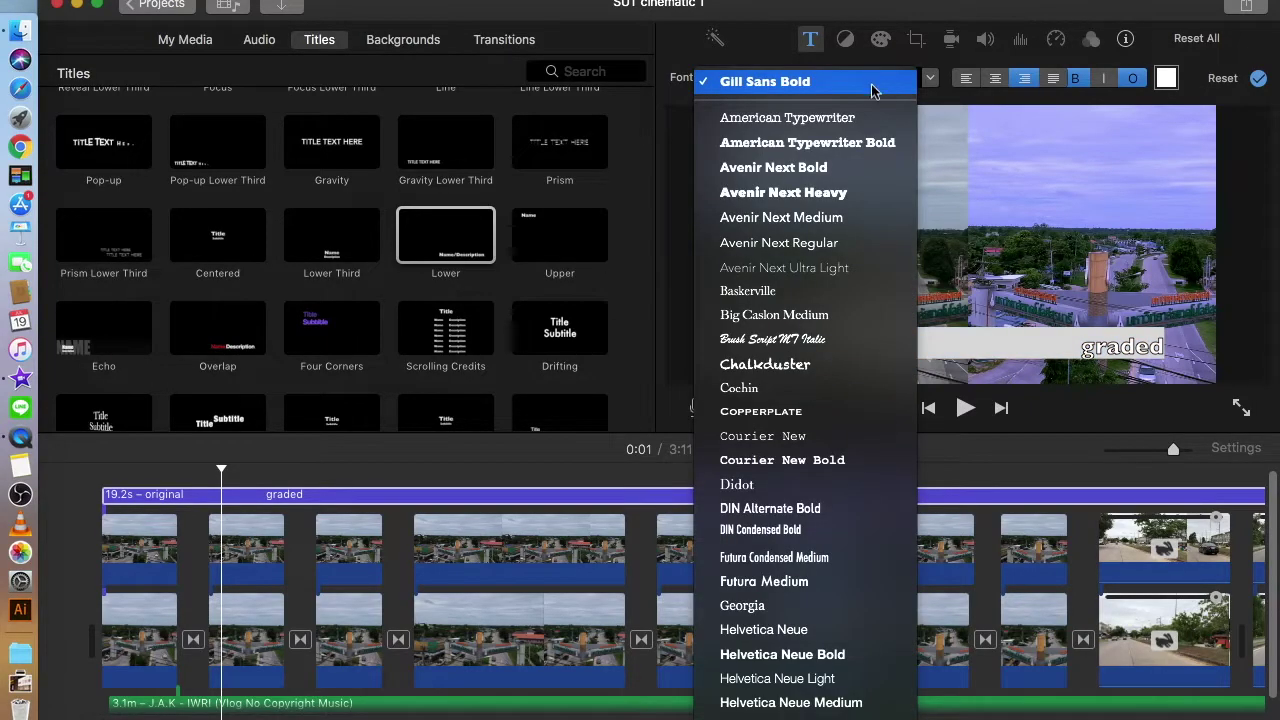
pyautogui.click(860, 339)
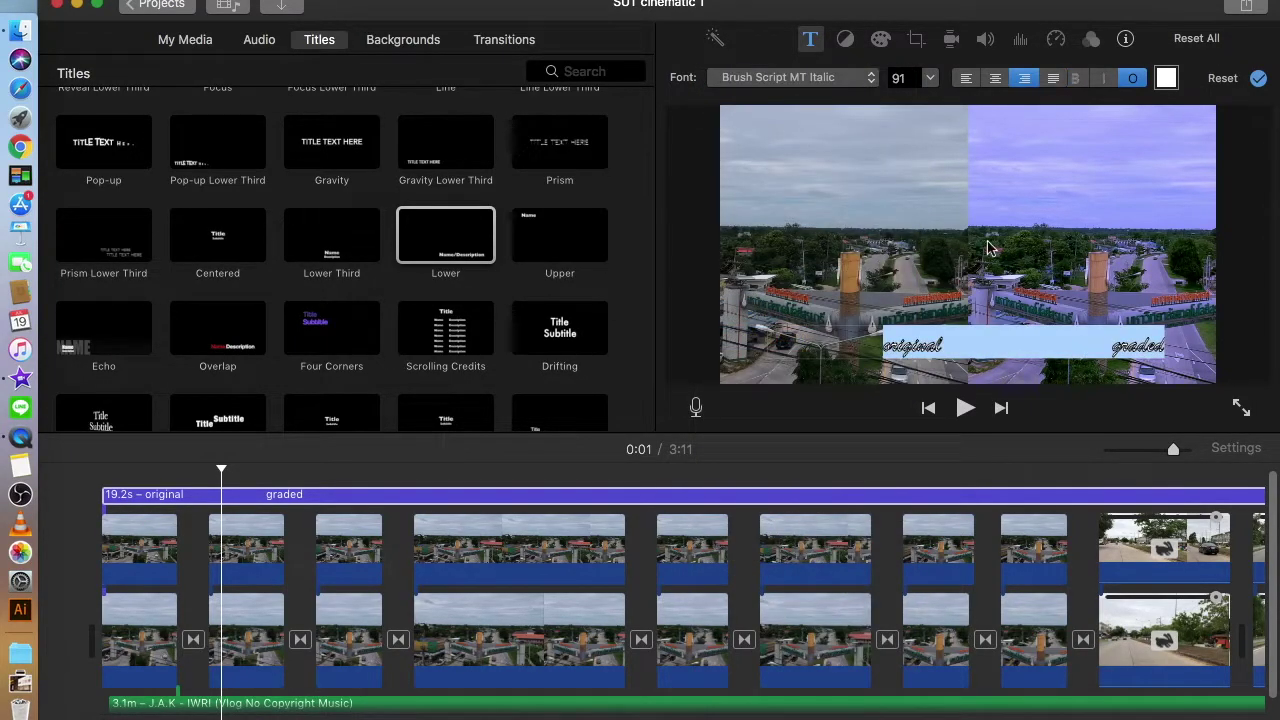
pyautogui.click(872, 77)
pyautogui.click(879, 165)
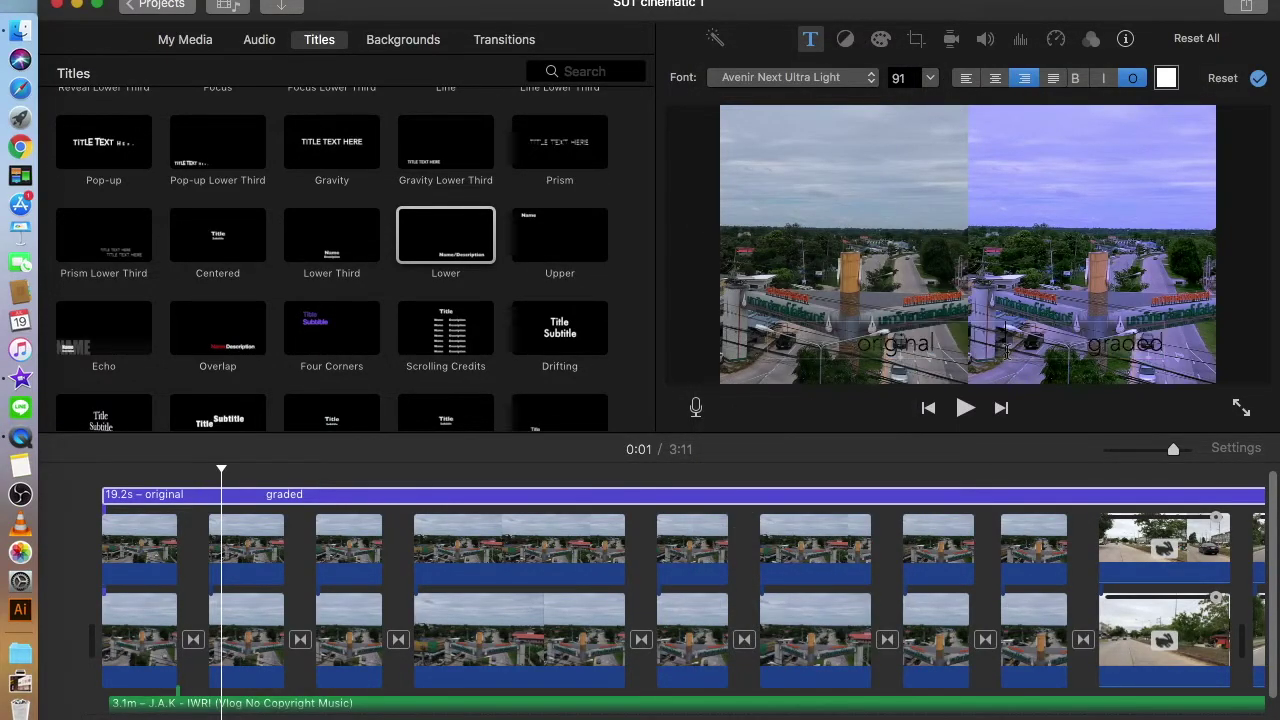
# Step: Set the title's text color to Snow from the pencil swatches, and close the color picker
pyautogui.click(1006, 350)
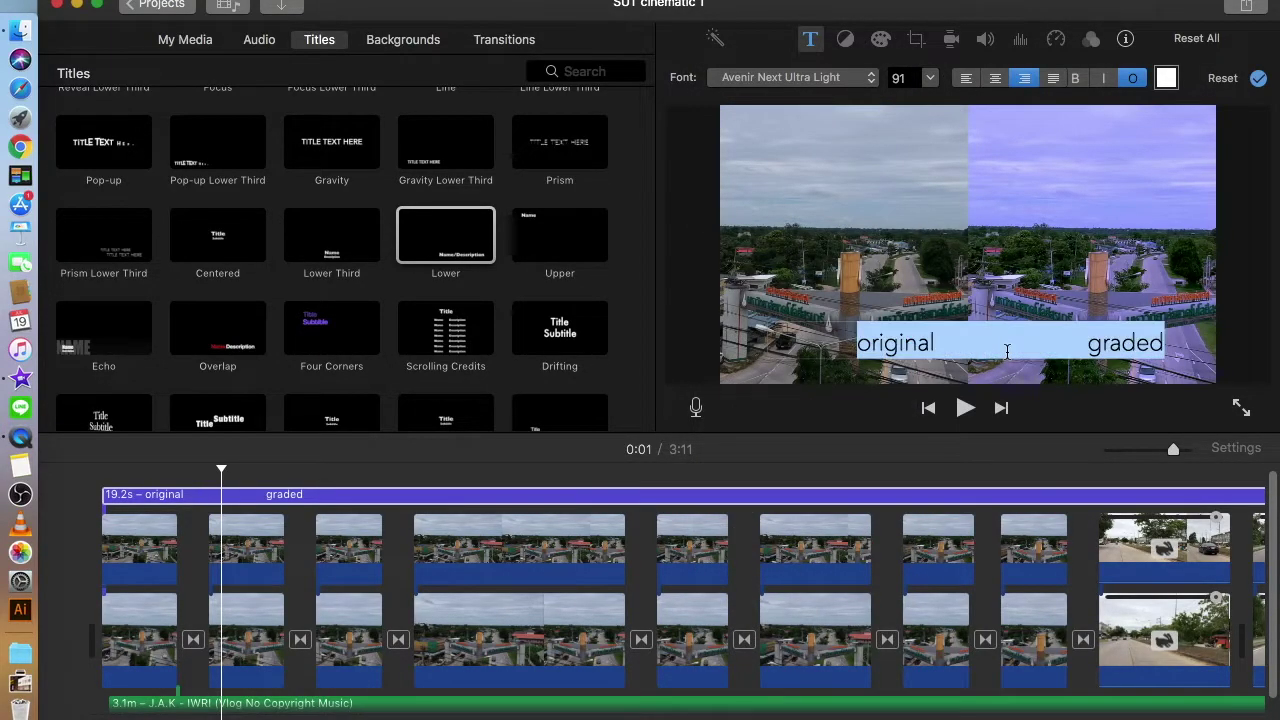
pyautogui.click(1165, 79)
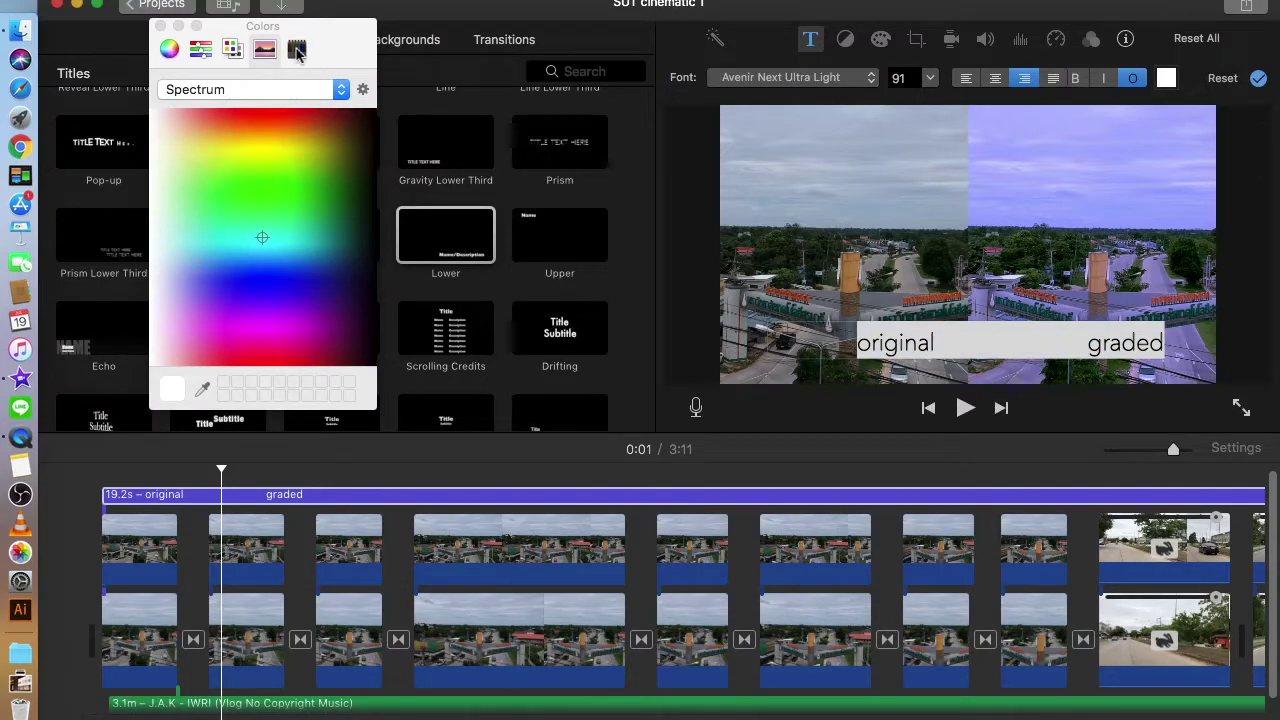
pyautogui.click(296, 48)
pyautogui.click(364, 135)
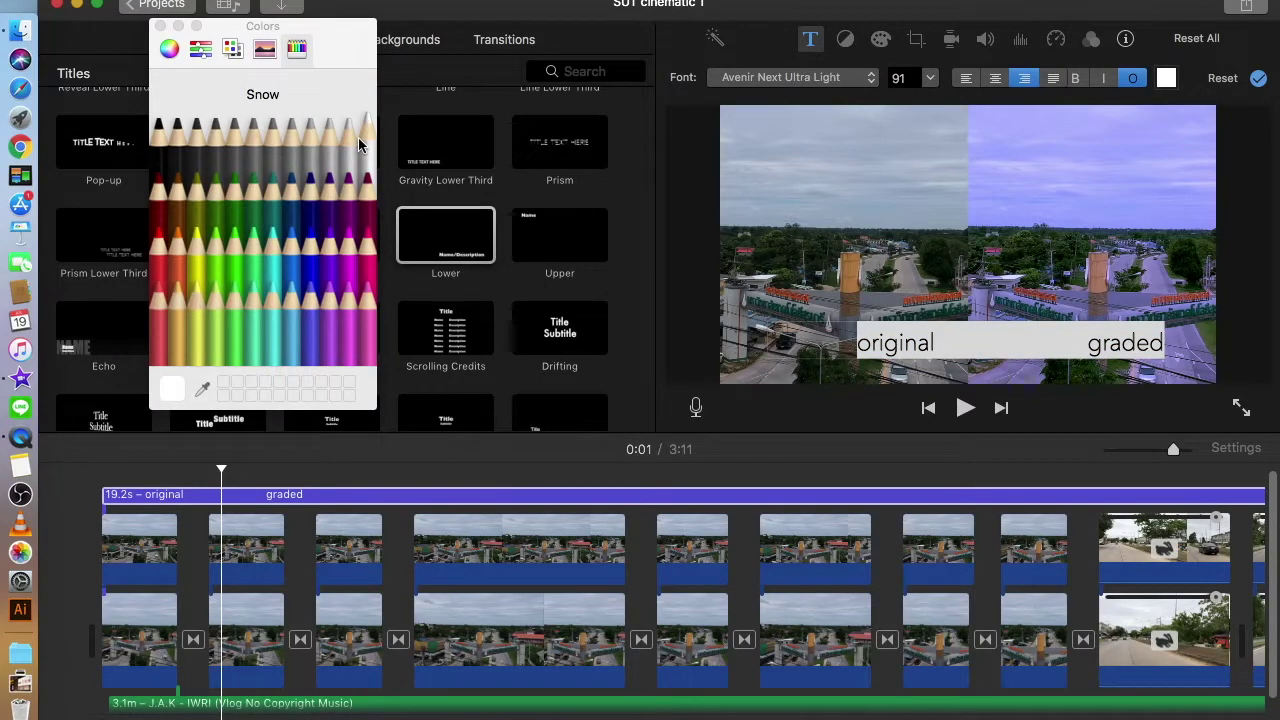
pyautogui.click(403, 130)
pyautogui.click(964, 343)
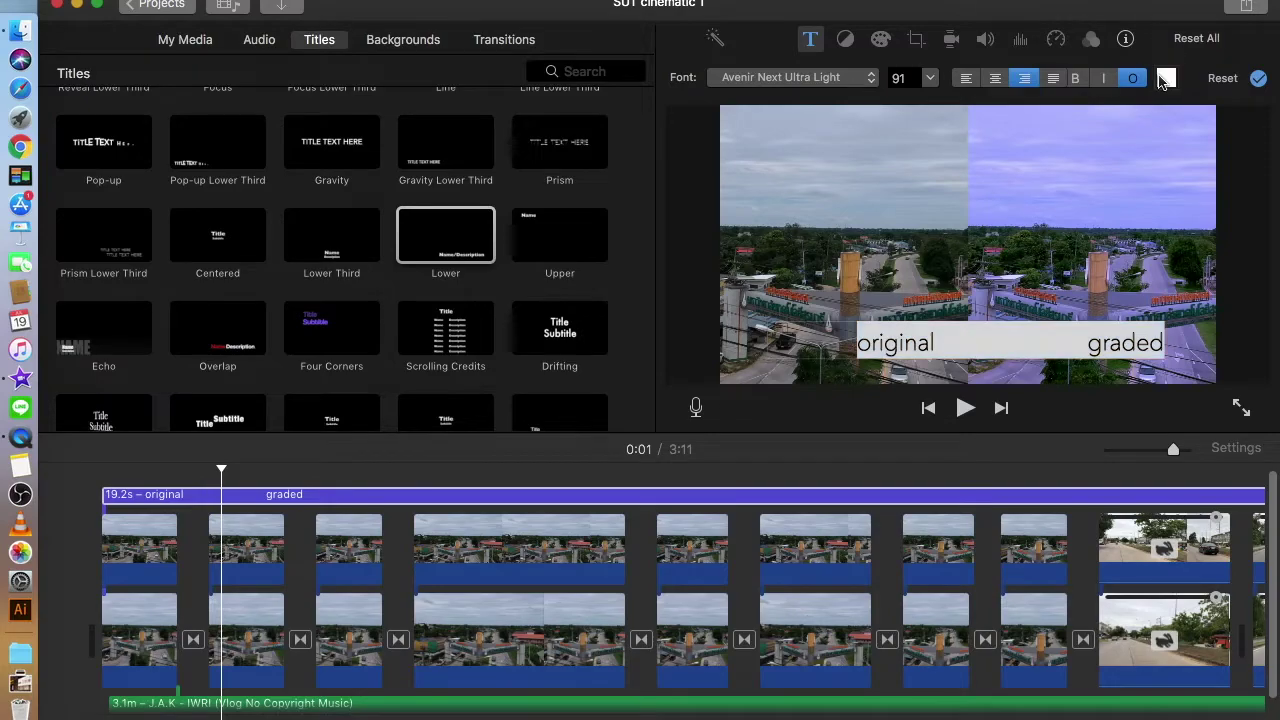
pyautogui.click(1165, 79)
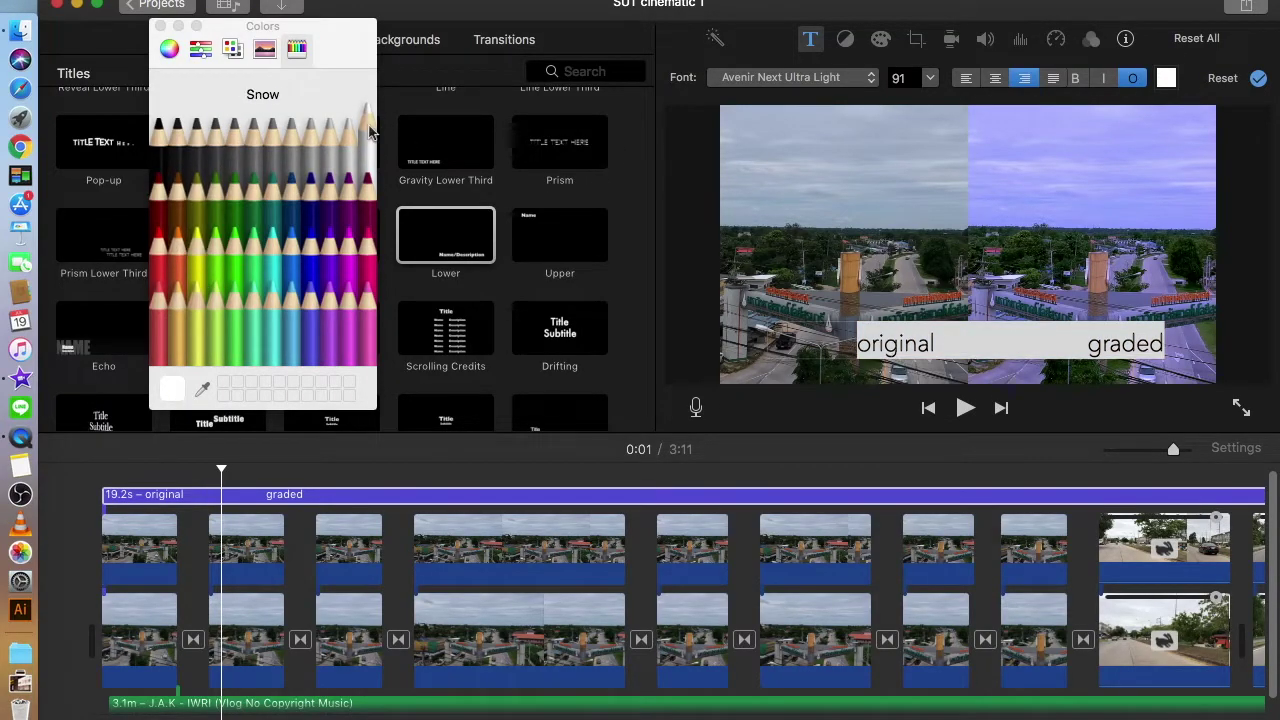
pyautogui.click(160, 26)
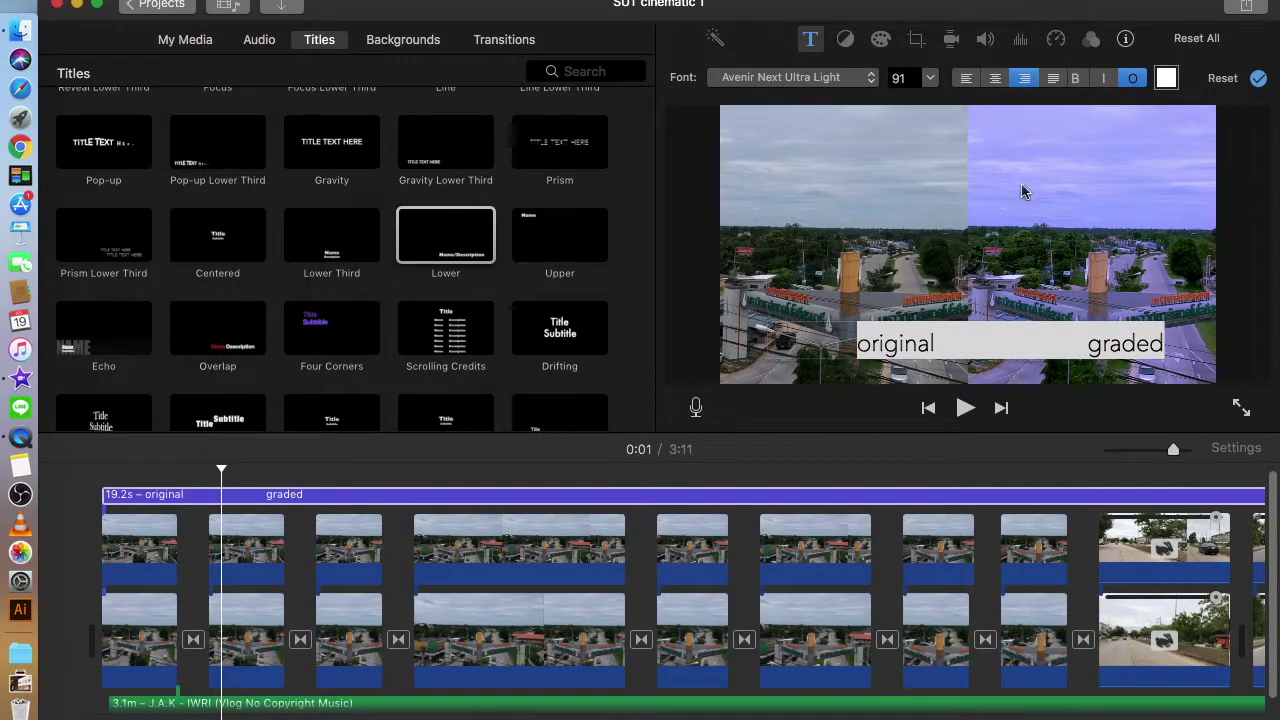
# Step: Turn off the outline on the "original graded" title text
pyautogui.click(1134, 79)
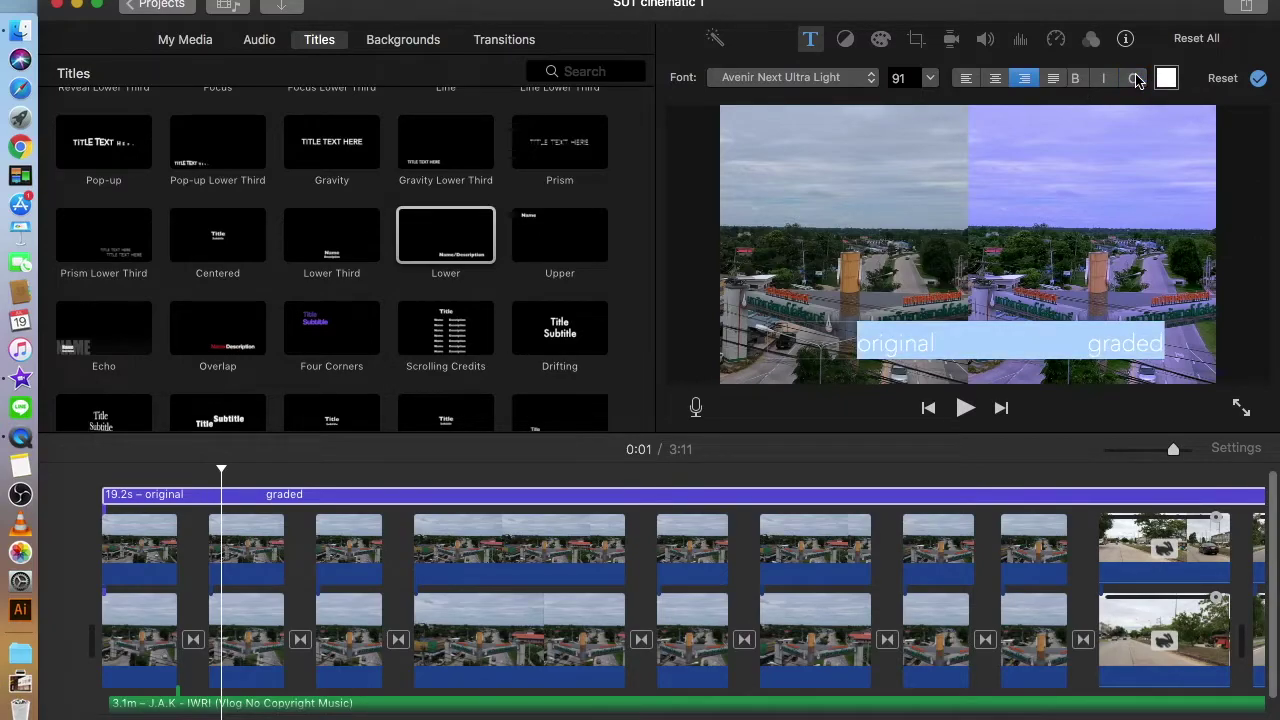
pyautogui.click(1072, 176)
pyautogui.doubleClick(1009, 340)
pyautogui.click(1011, 340)
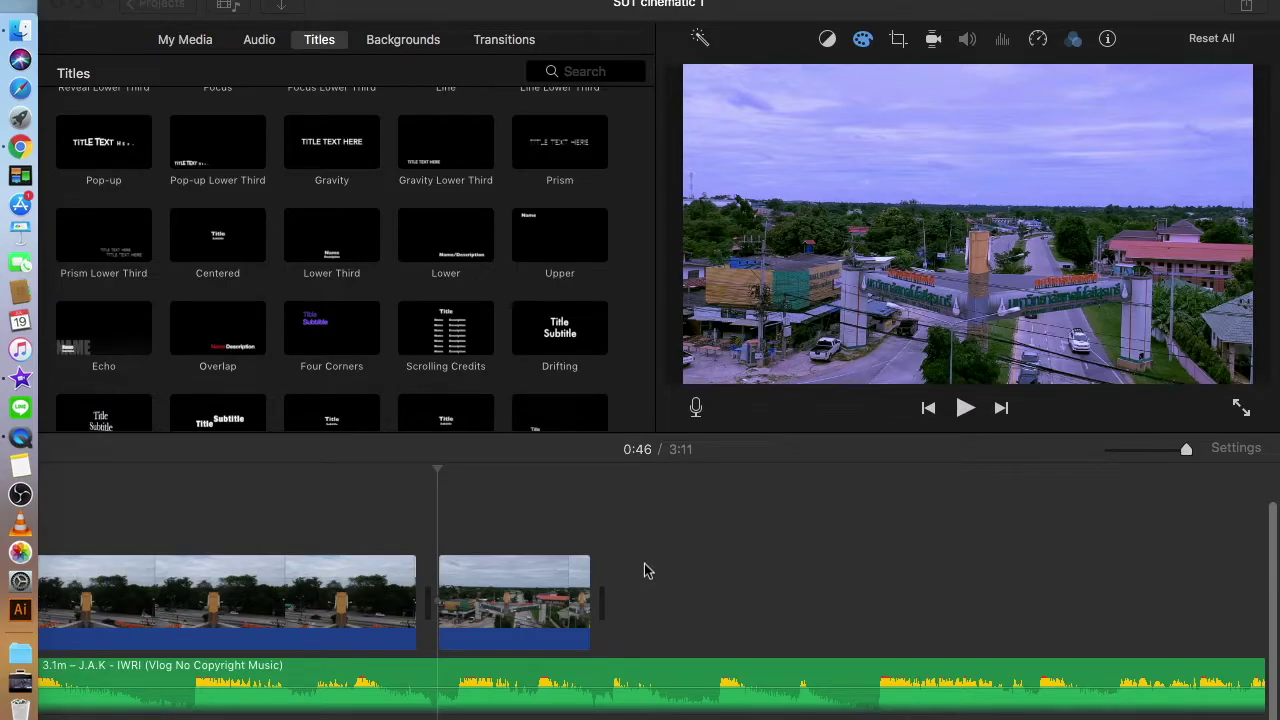
# Step: Duplicate the 0.6 s gate clip at the end of the timeline and stack the copy directly above the original
pyautogui.click(518, 600)
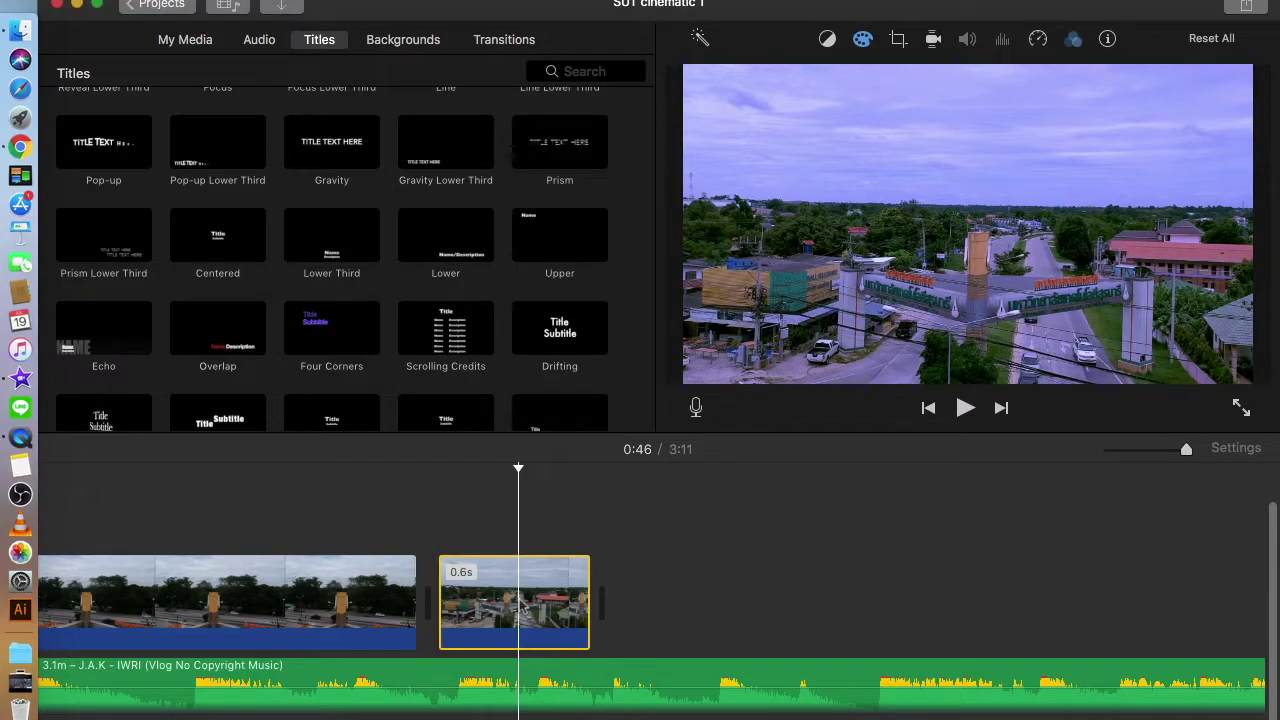
pyautogui.press('super+v')
pyautogui.doubleClick(655, 565)
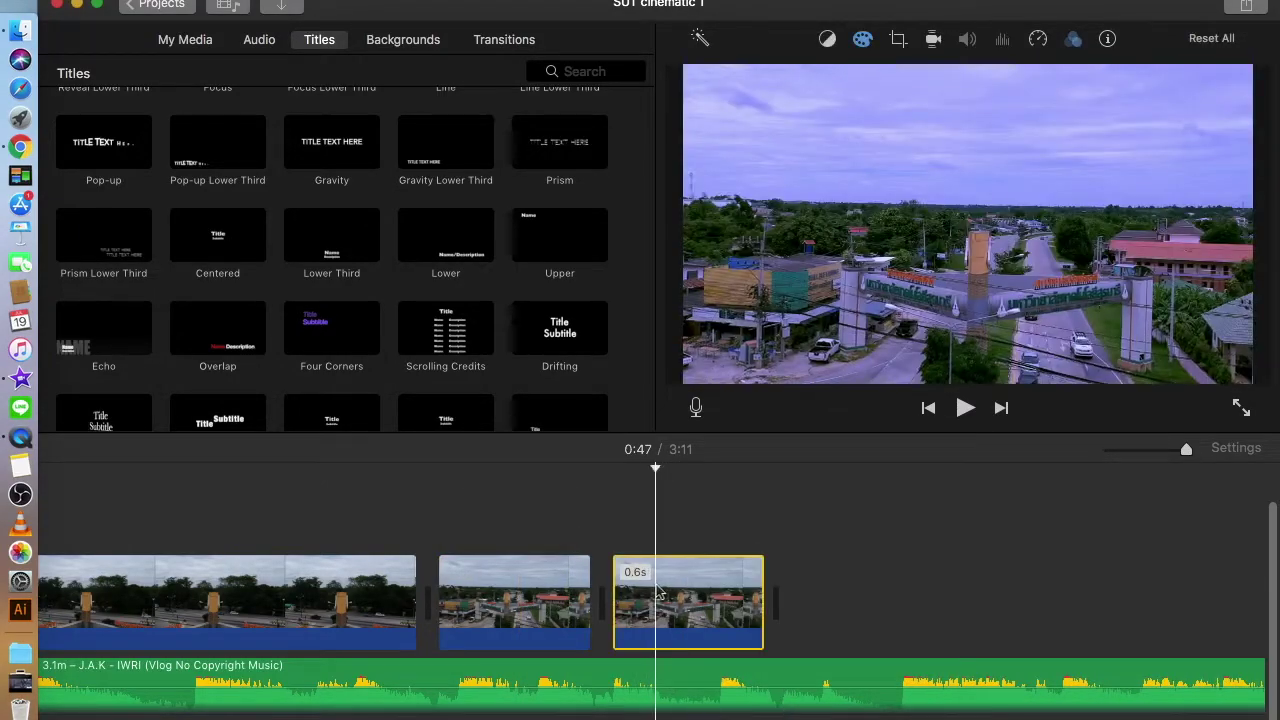
pyautogui.moveTo(620, 565); pyautogui.dragTo(486, 480)
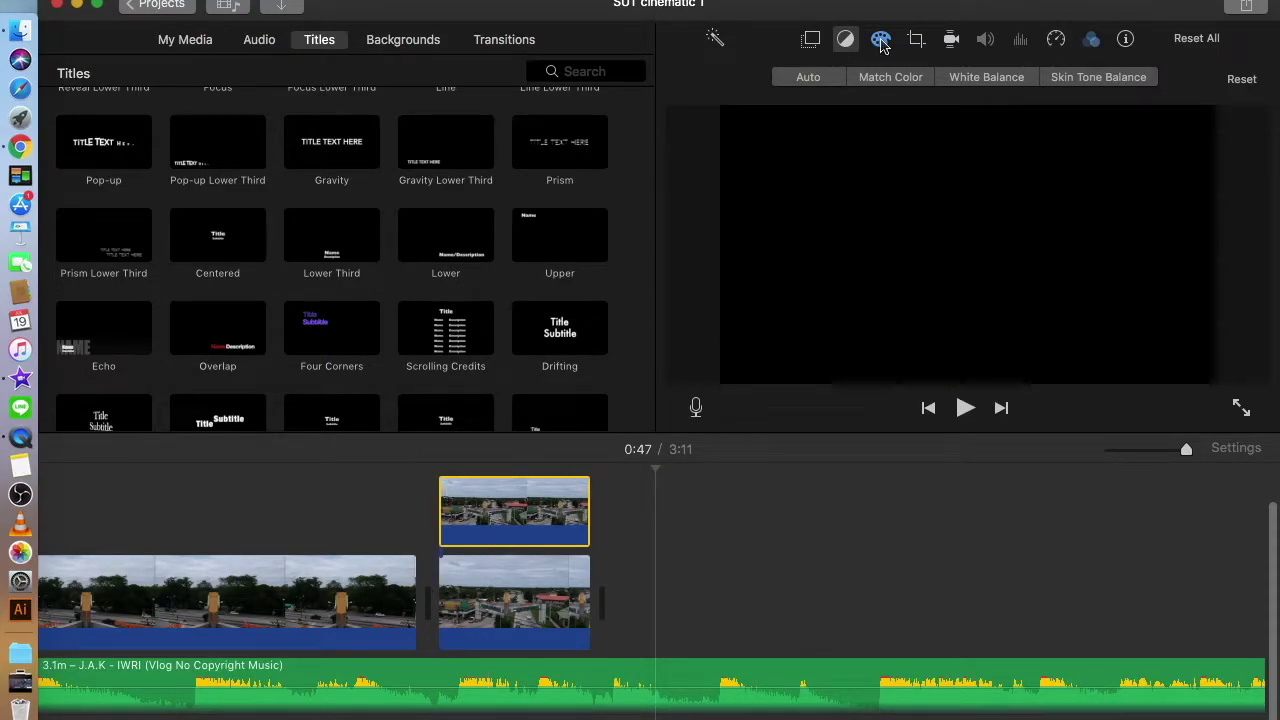
# Step: Return the overlay gate clip's shadows and highlights to their neutral markers, and show it as a Split Screen positioned Right
pyautogui.click(880, 40)
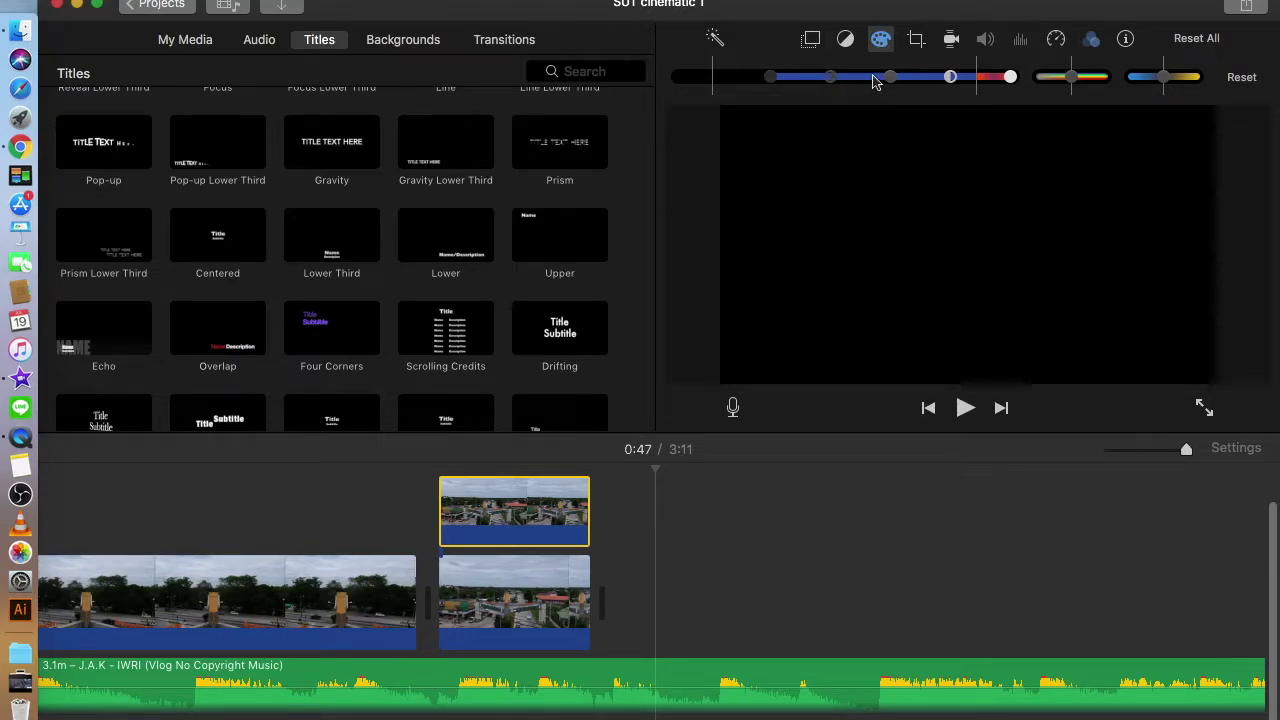
pyautogui.moveTo(772, 78); pyautogui.dragTo(713, 79)
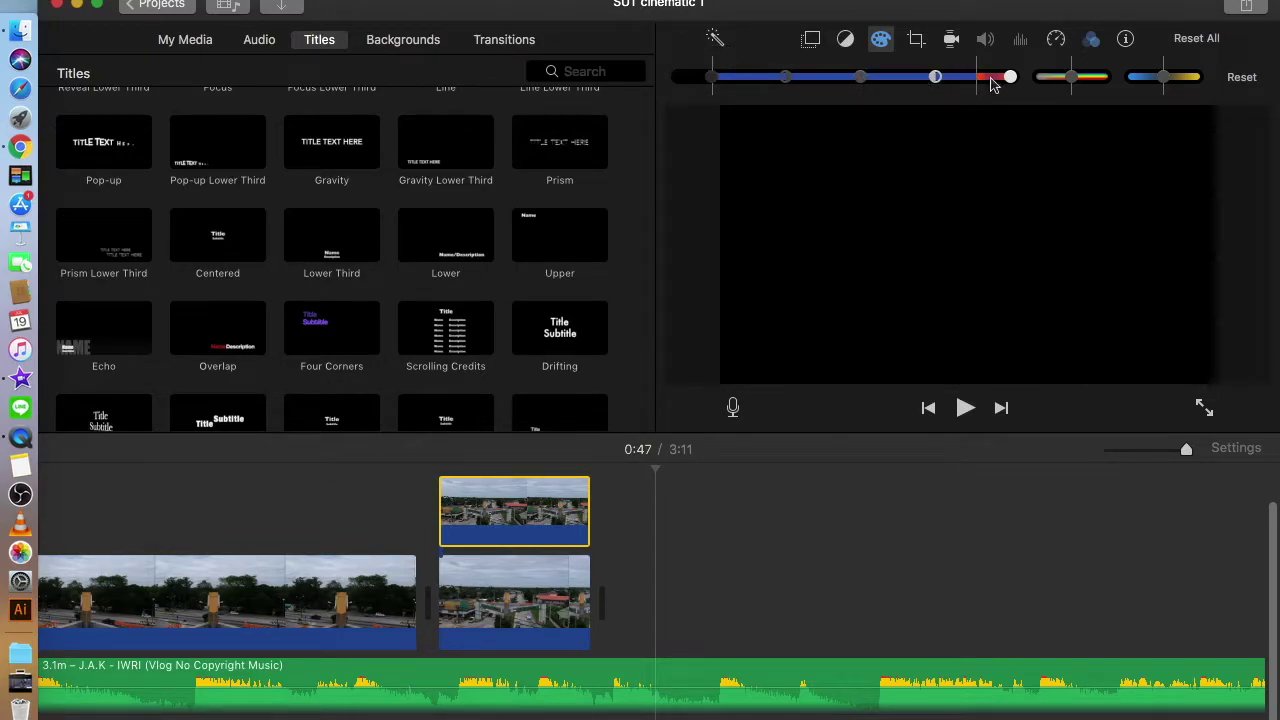
pyautogui.moveTo(1010, 82); pyautogui.dragTo(976, 82)
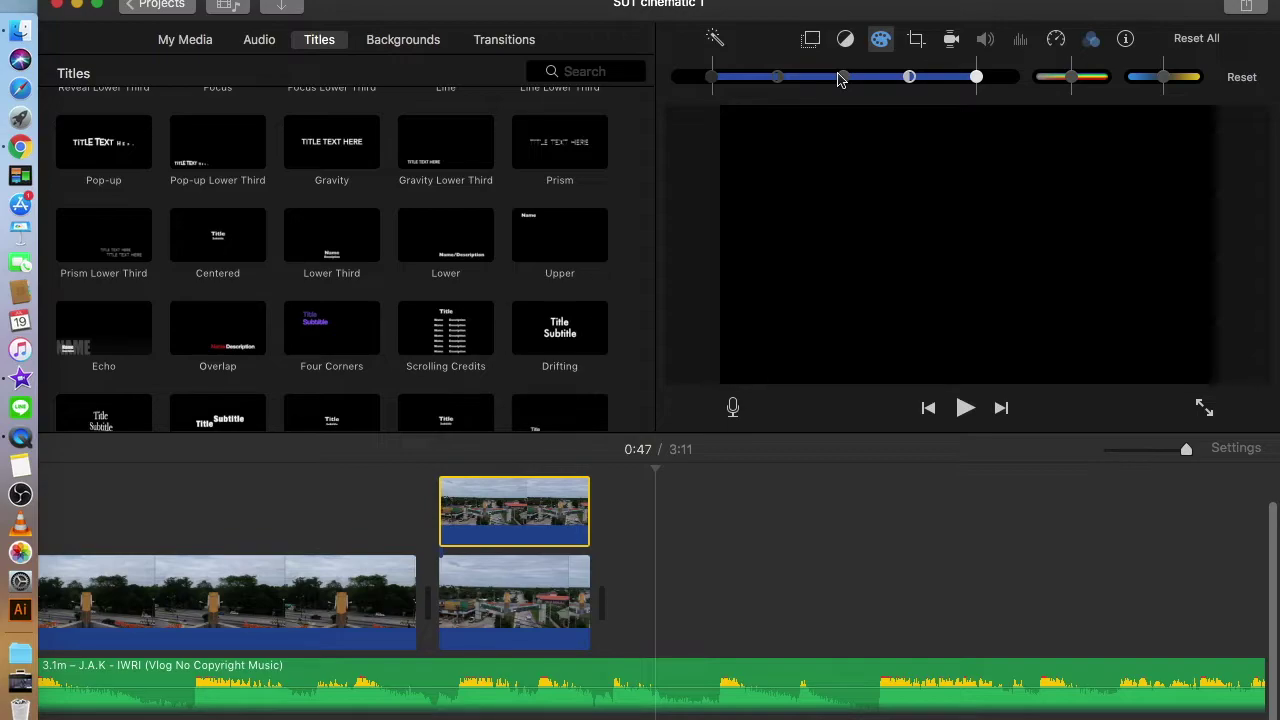
pyautogui.click(811, 38)
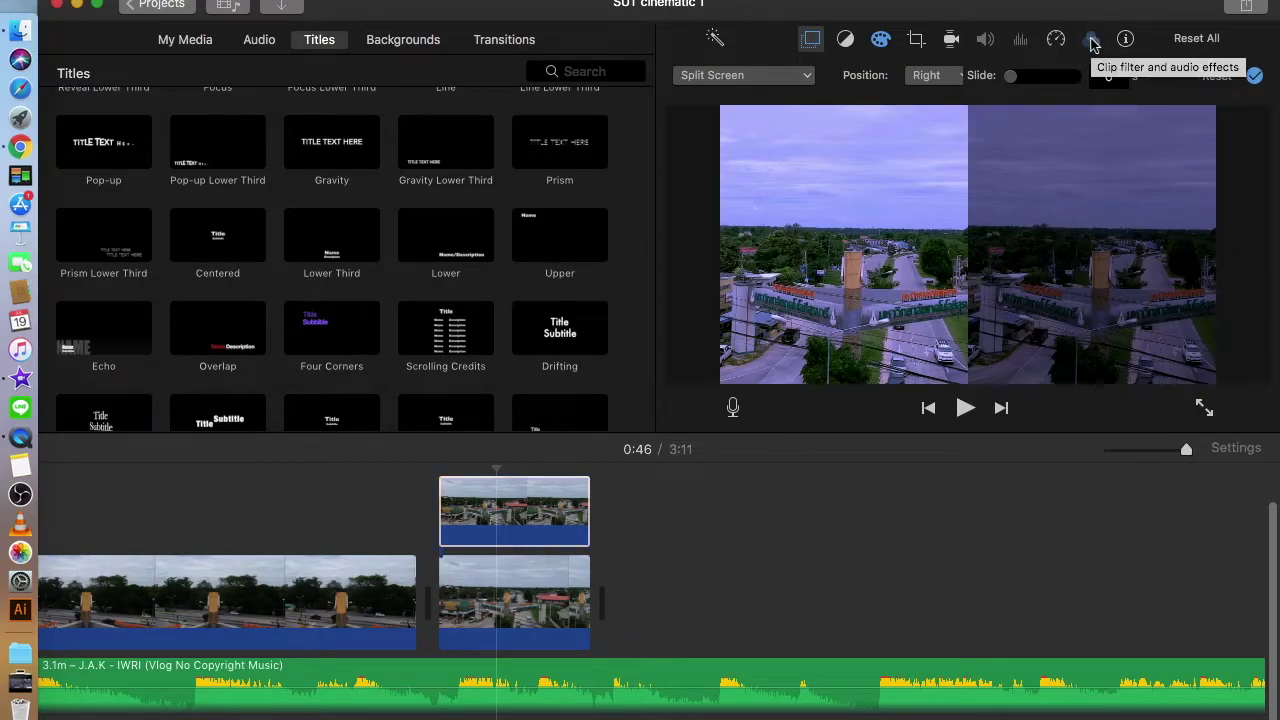
# Step: Try raising the overlay gate clip's highlights to the maximum in color correction, and undo the change
pyautogui.click(880, 38)
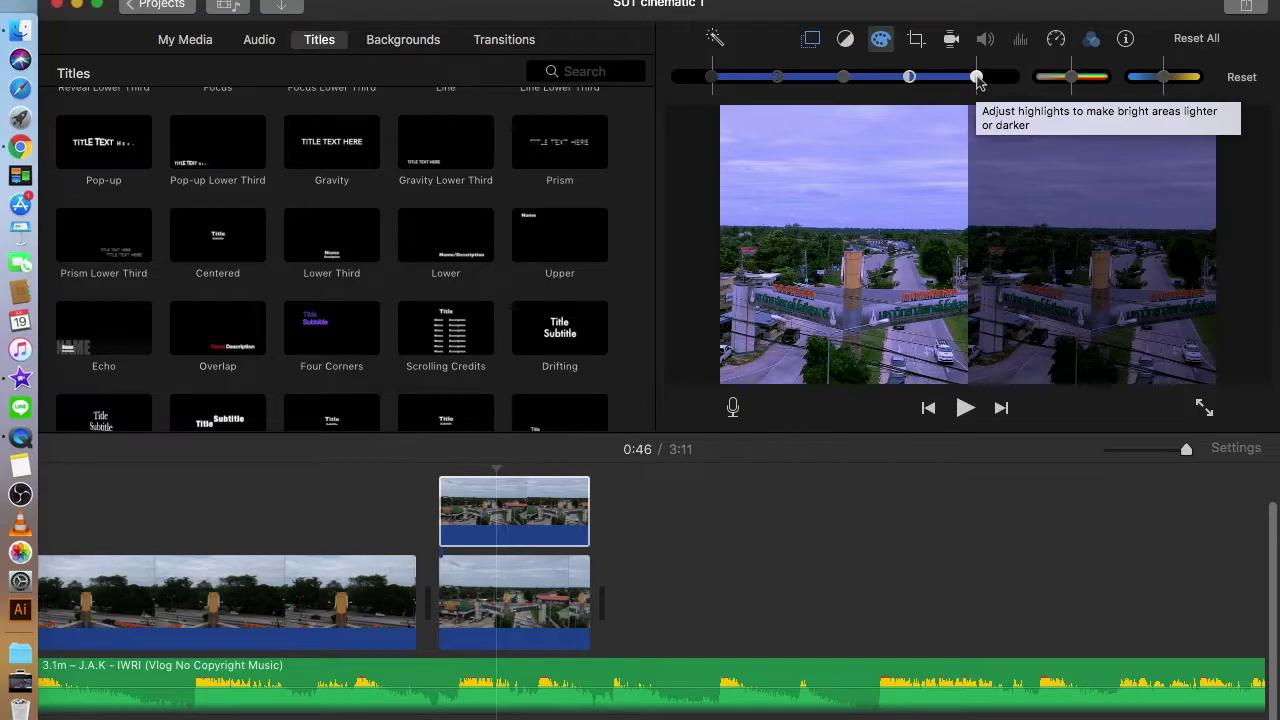
pyautogui.moveTo(977, 77); pyautogui.dragTo(1050, 85)
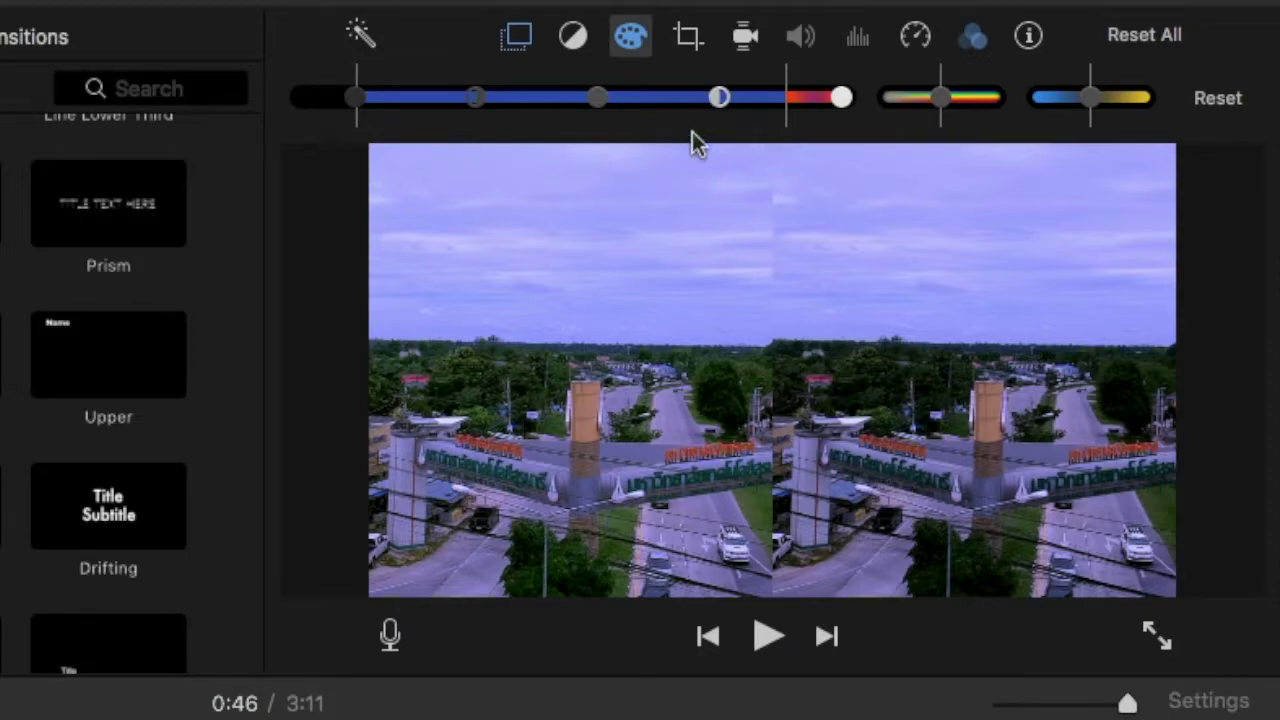
pyautogui.press('super+z')
# Step: Try a reduced contrast together with a different brightness on the overlay gate clip, and undo these adjustments
pyautogui.moveTo(676, 102); pyautogui.dragTo(614, 104)
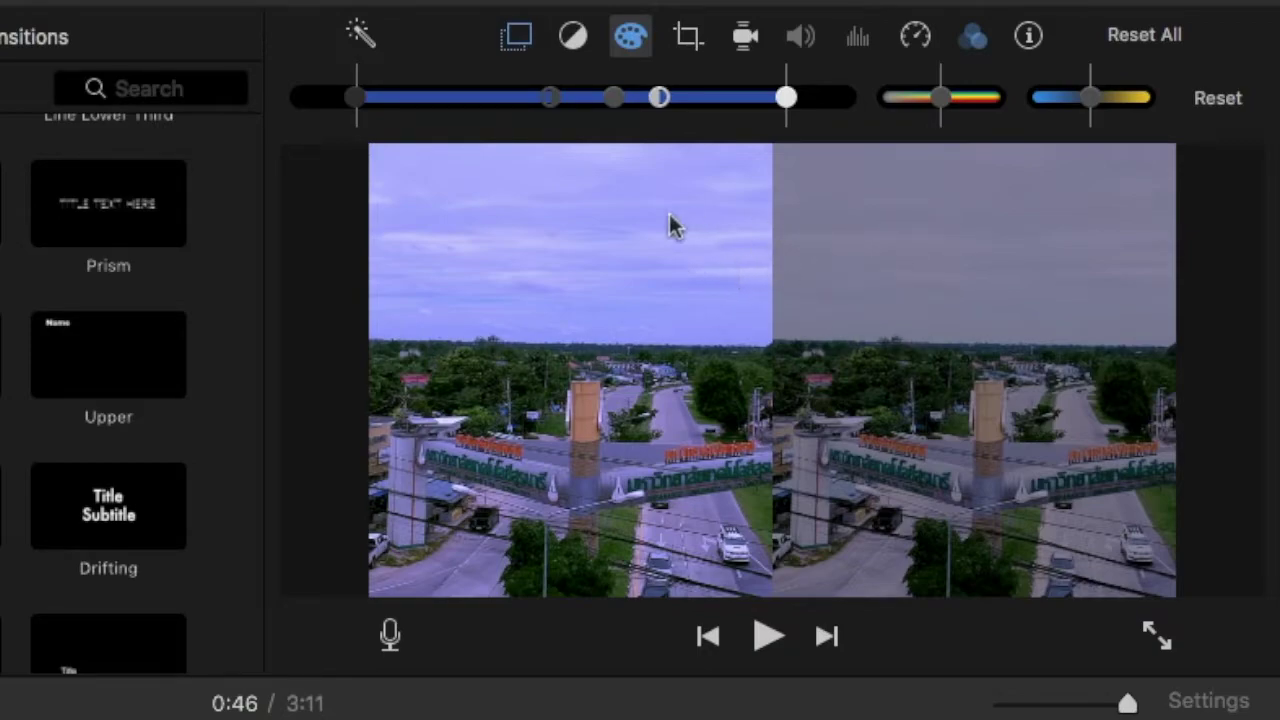
pyautogui.click(571, 117)
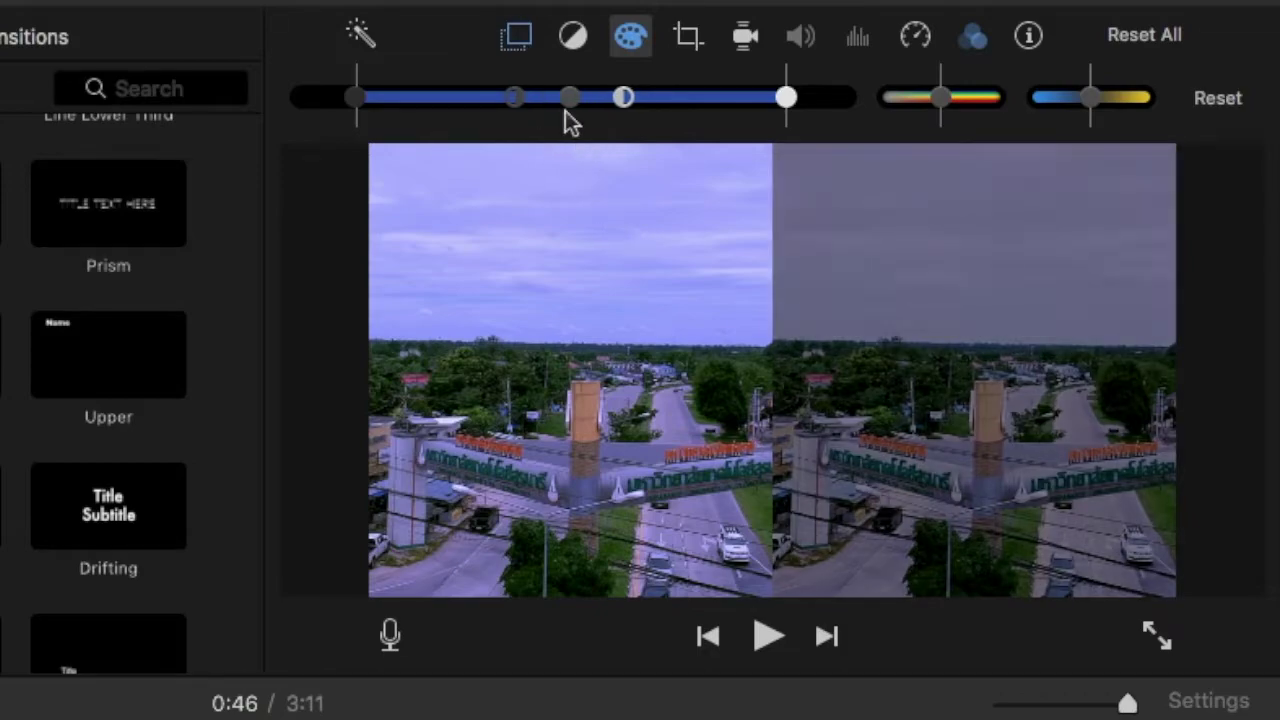
pyautogui.press('super+z')
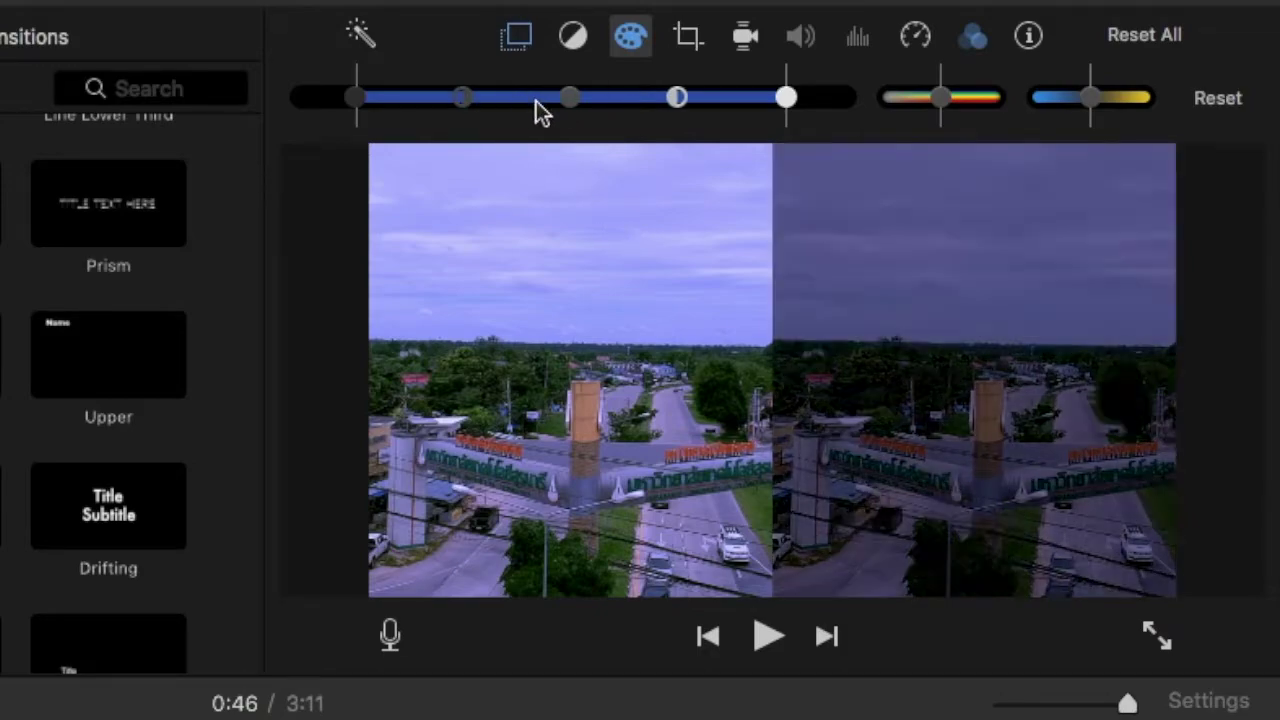
# Step: Reduce the overlay gate clip's contrast until its handles almost meet at the brightness handle, and deselect the clip
pyautogui.moveTo(461, 96); pyautogui.dragTo(489, 96)
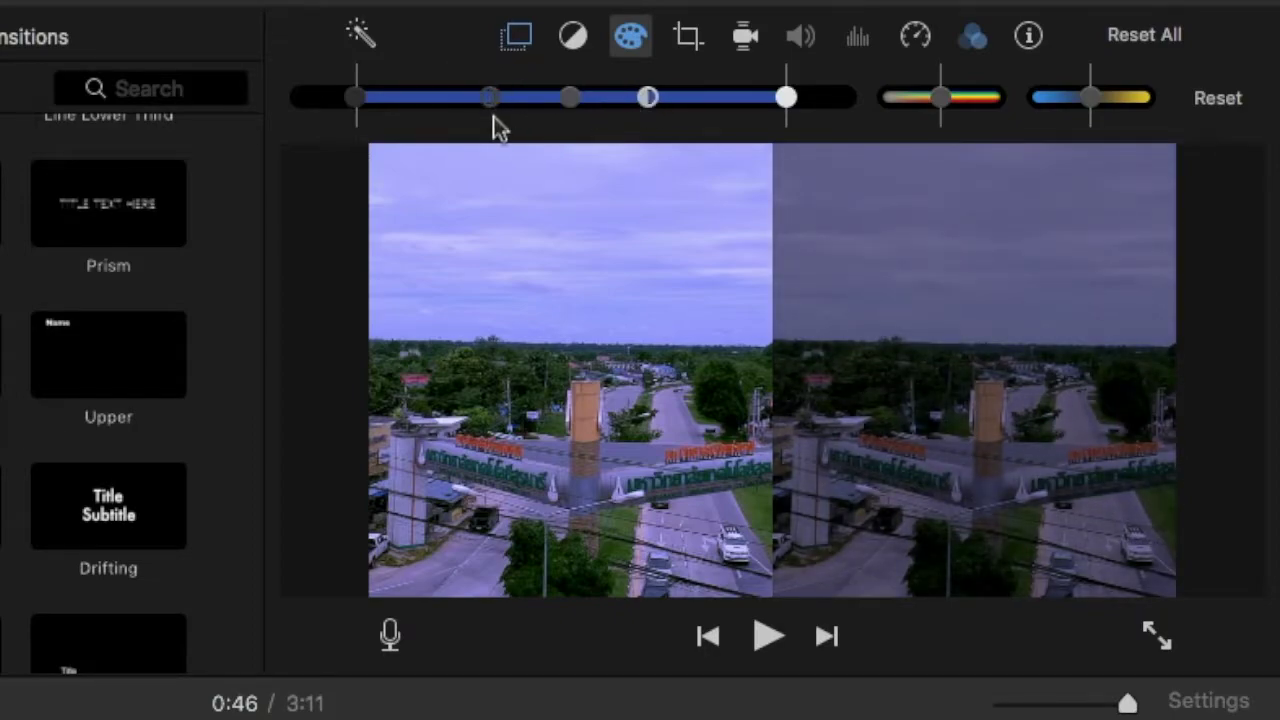
pyautogui.moveTo(497, 96); pyautogui.dragTo(628, 78)
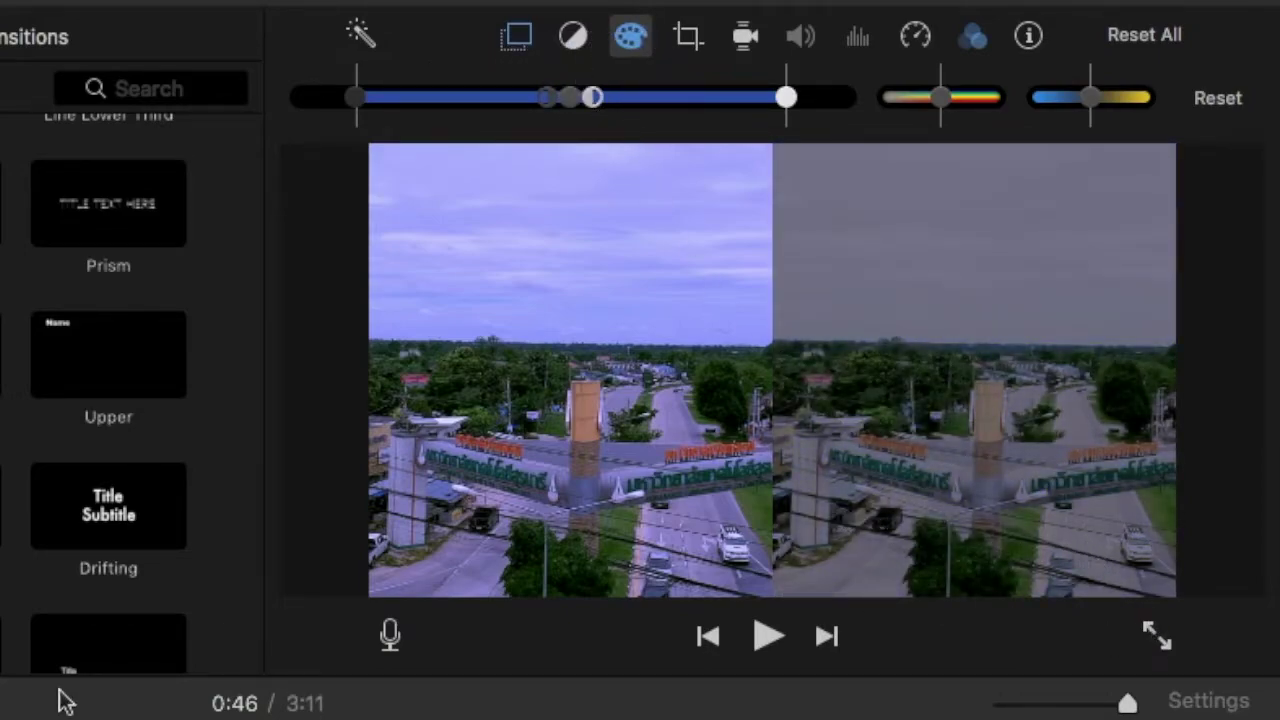
pyautogui.click(20, 714)
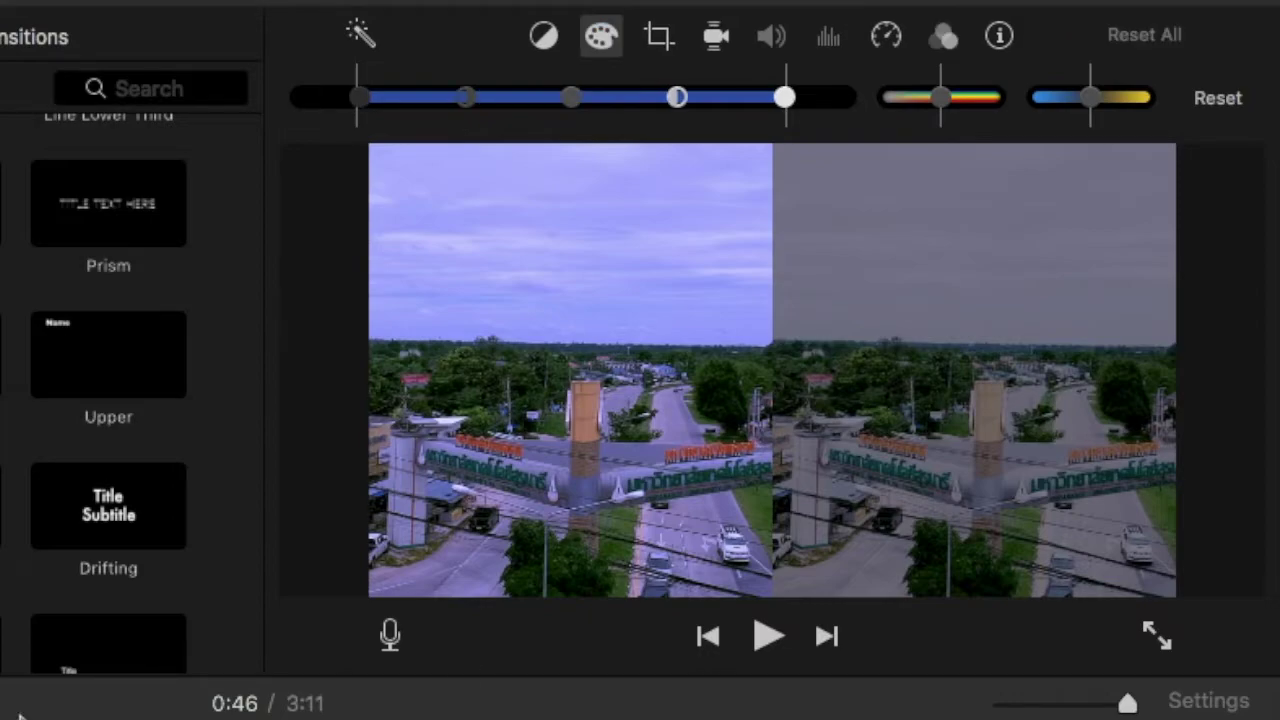
# Step: View the project preview in full screen
pyautogui.click(1146, 638)
pyautogui.click(1155, 643)
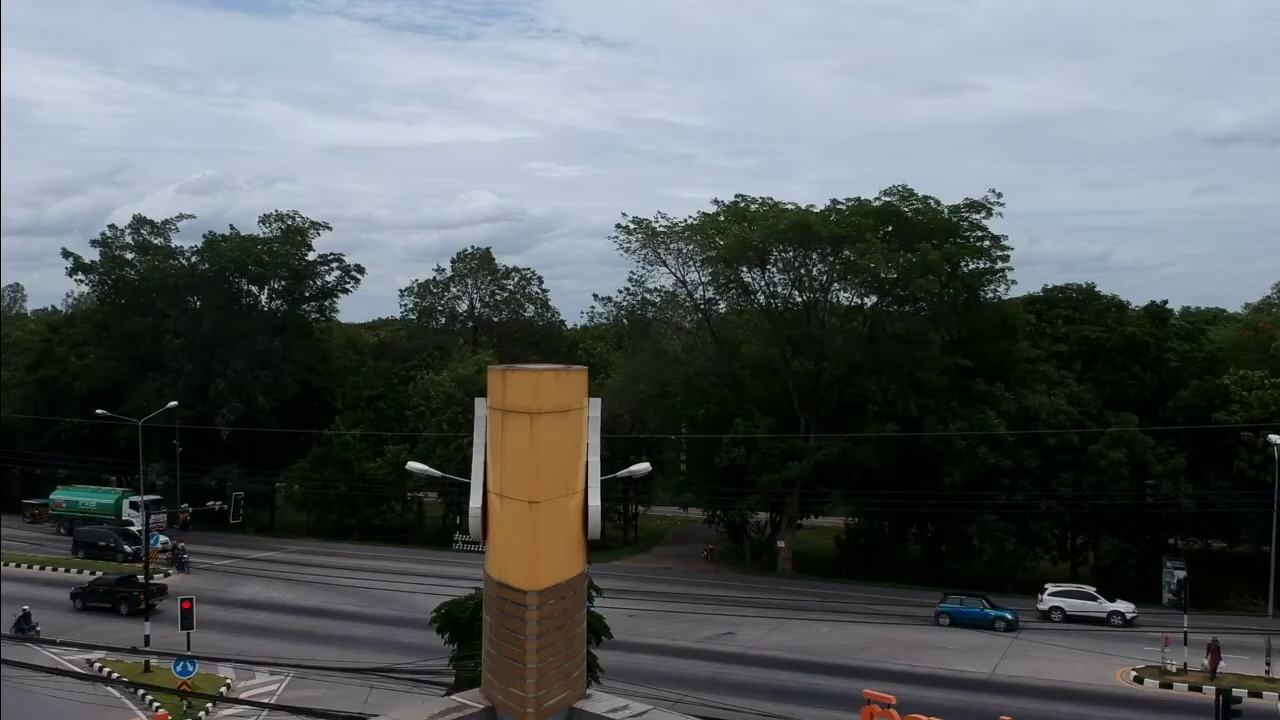